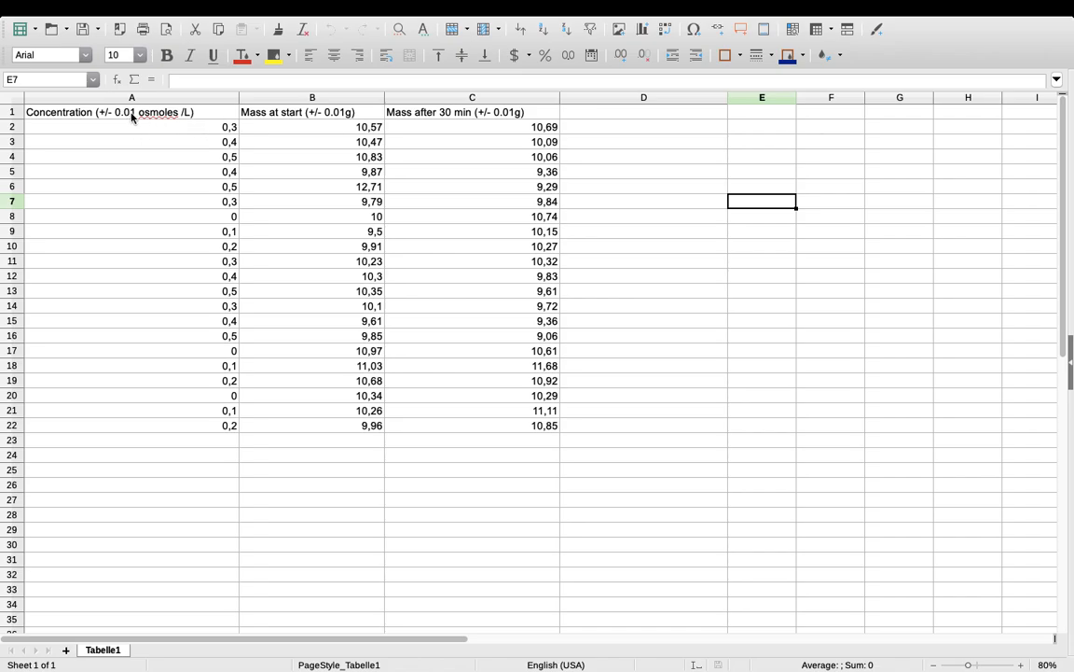
# Format the concentration values in A2:A22 as numbers with two decimal places.
pyautogui.moveTo(214, 132); pyautogui.dragTo(231, 430)
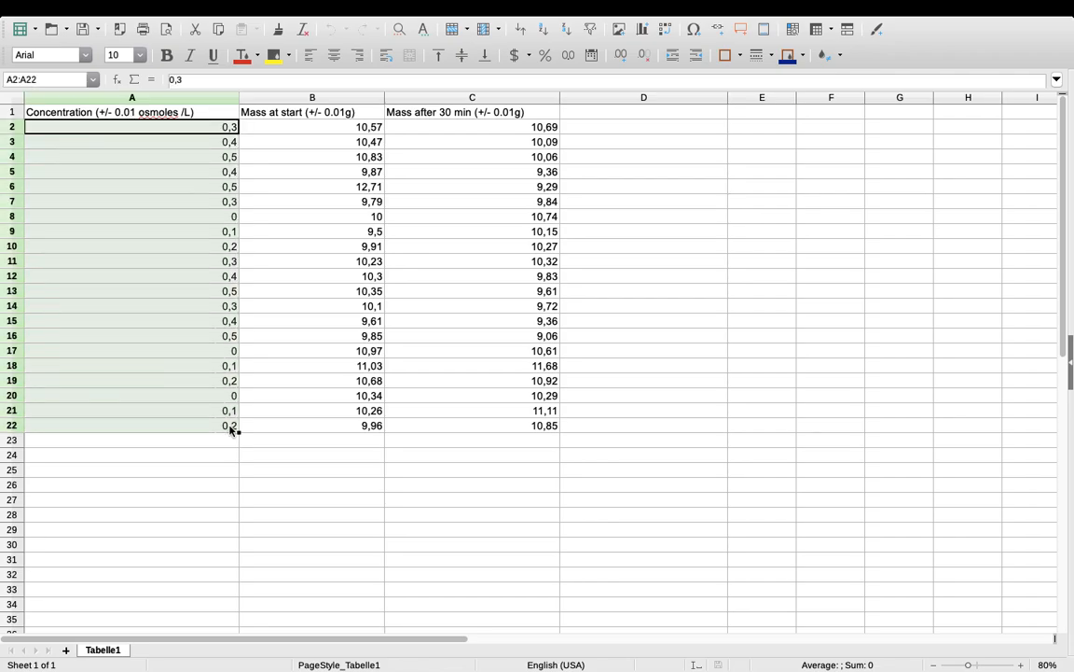
pyautogui.rightClick(164, 203)
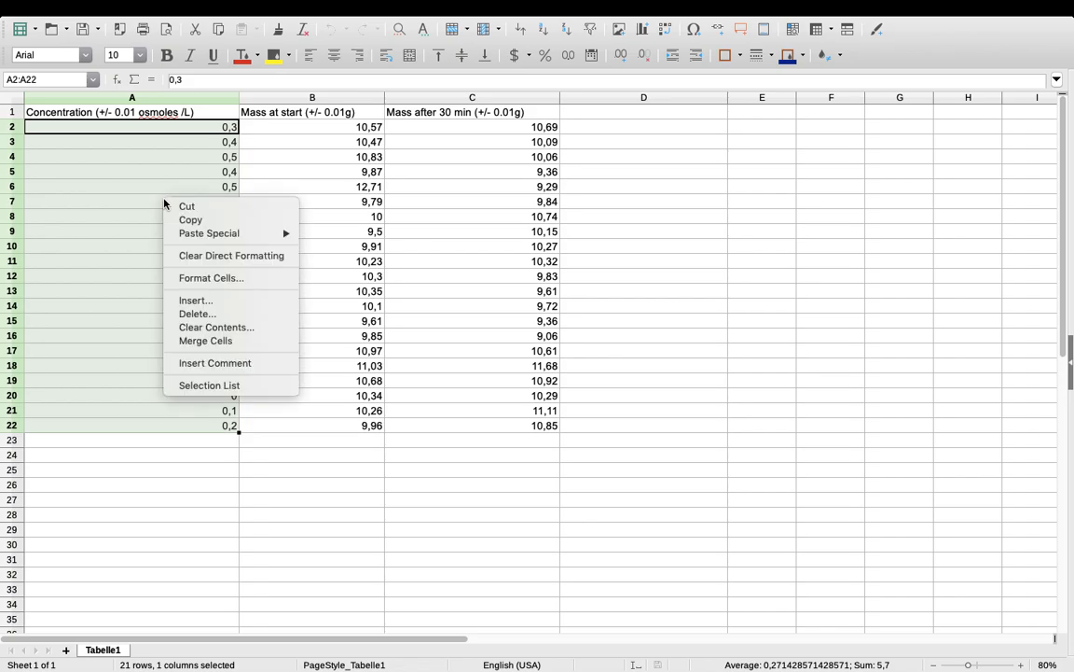
pyautogui.click(244, 279)
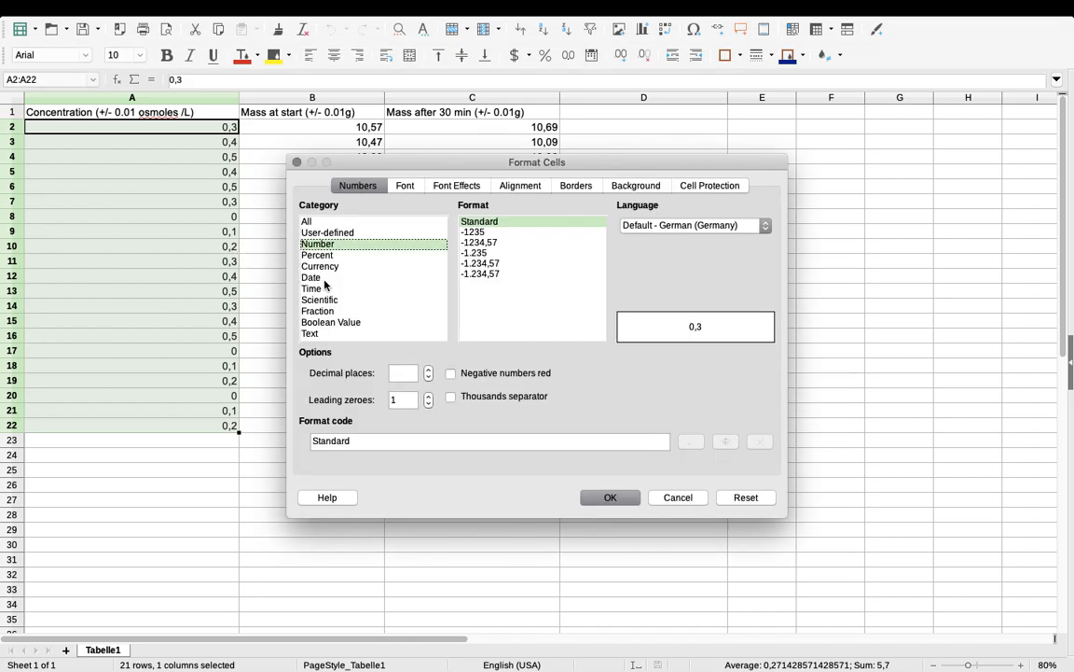
pyautogui.click(429, 372)
pyautogui.click(429, 372)
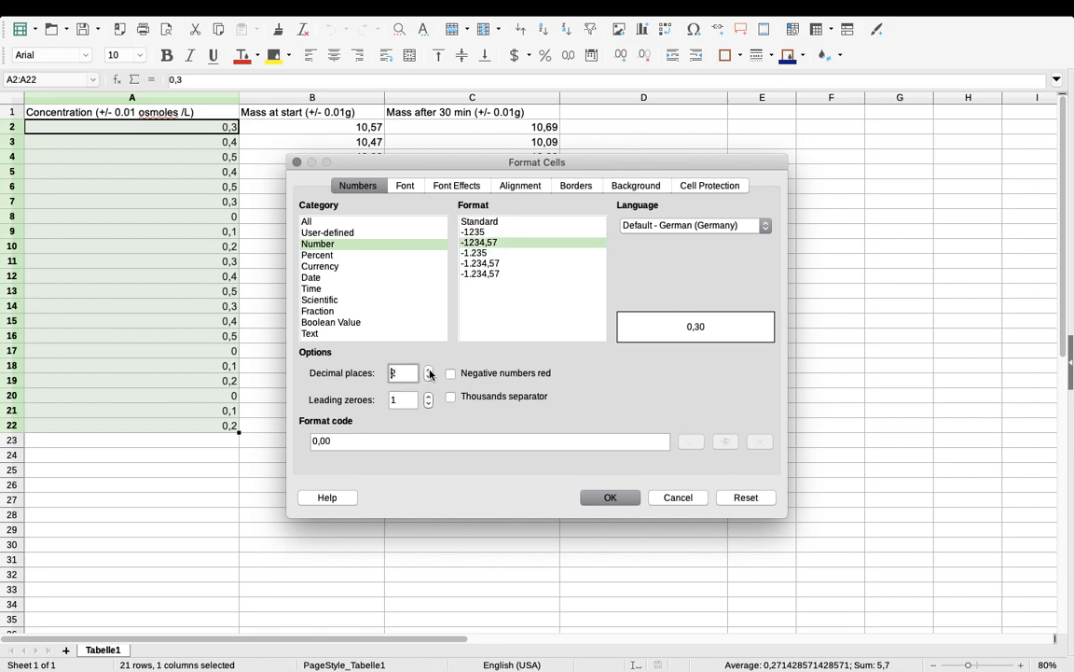
pyautogui.click(610, 497)
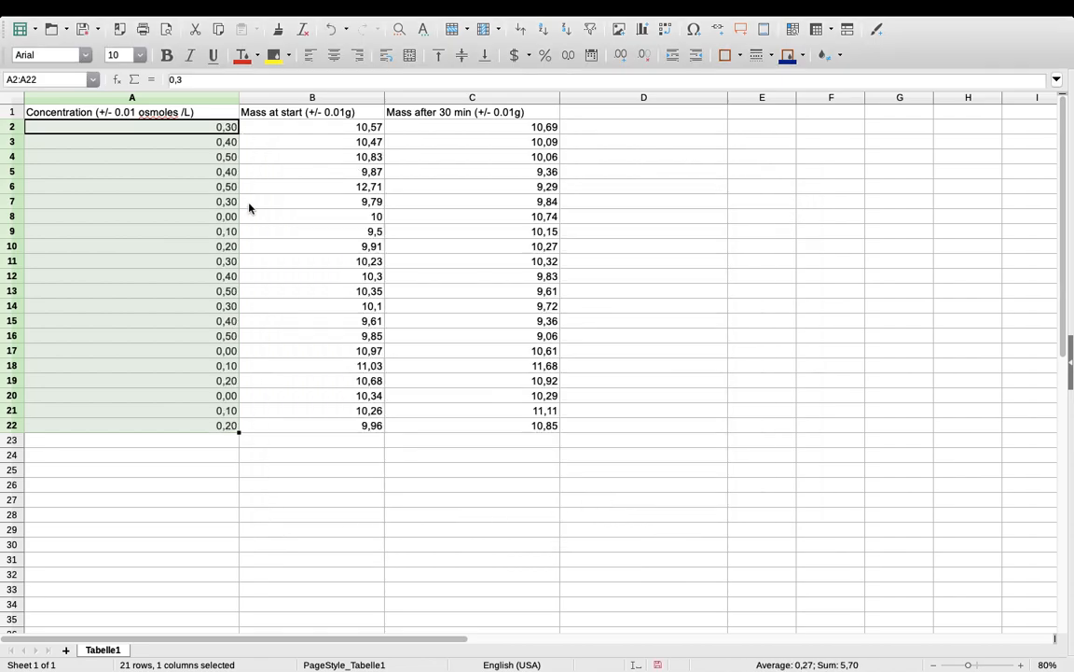
pyautogui.click(181, 214)
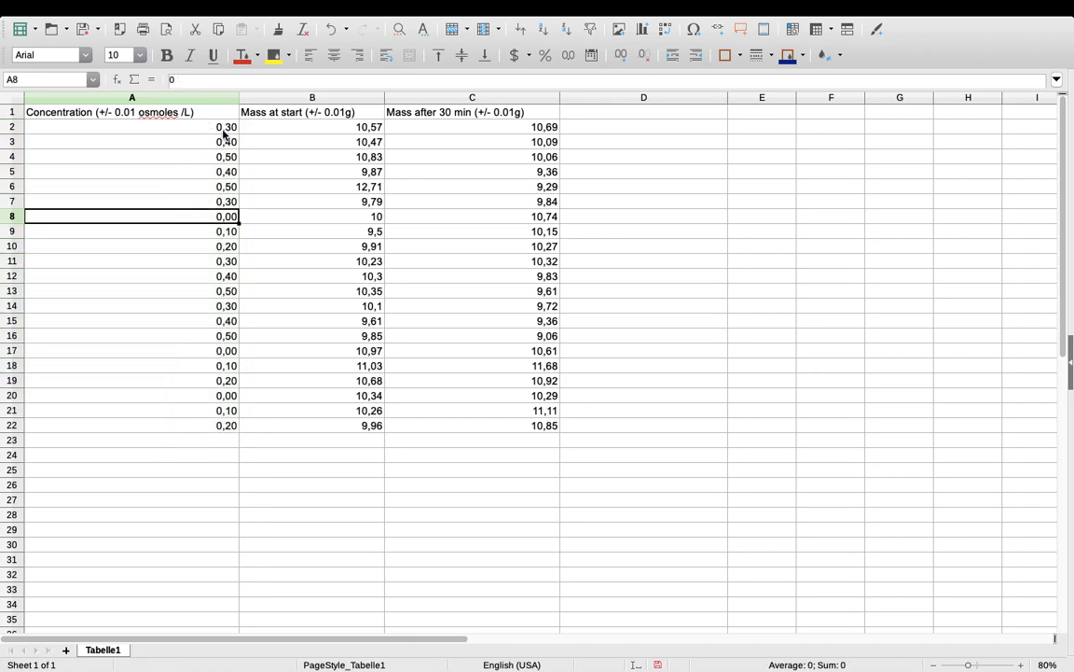
# Replace the decimal comma in cell A2 with a point so the entry reads 0.3.
pyautogui.click(224, 134)
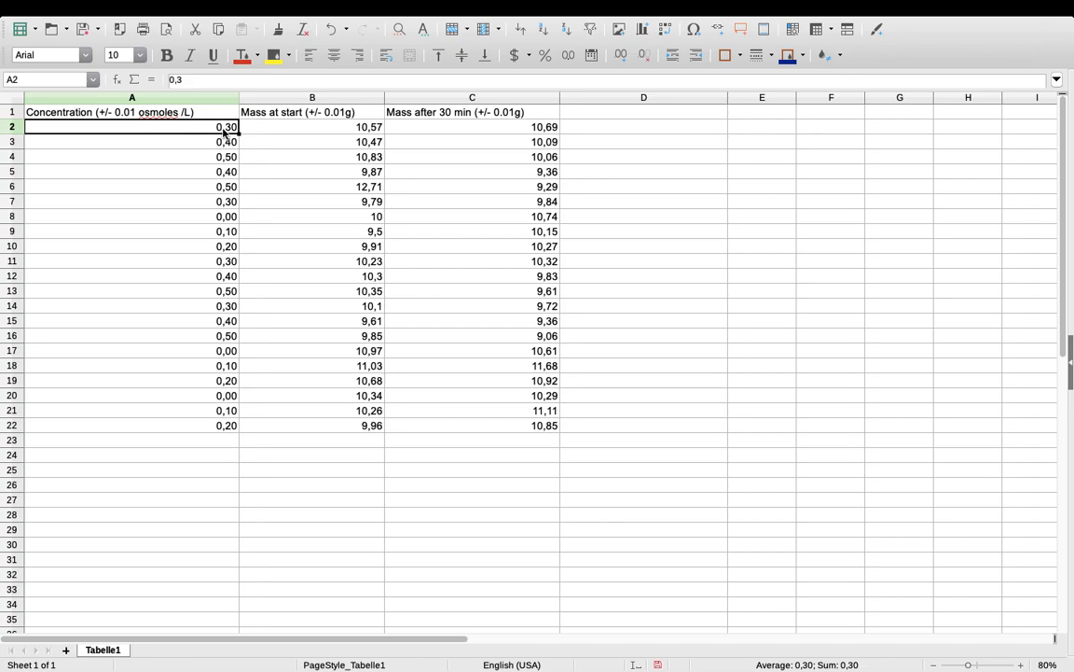
pyautogui.doubleClick(224, 133)
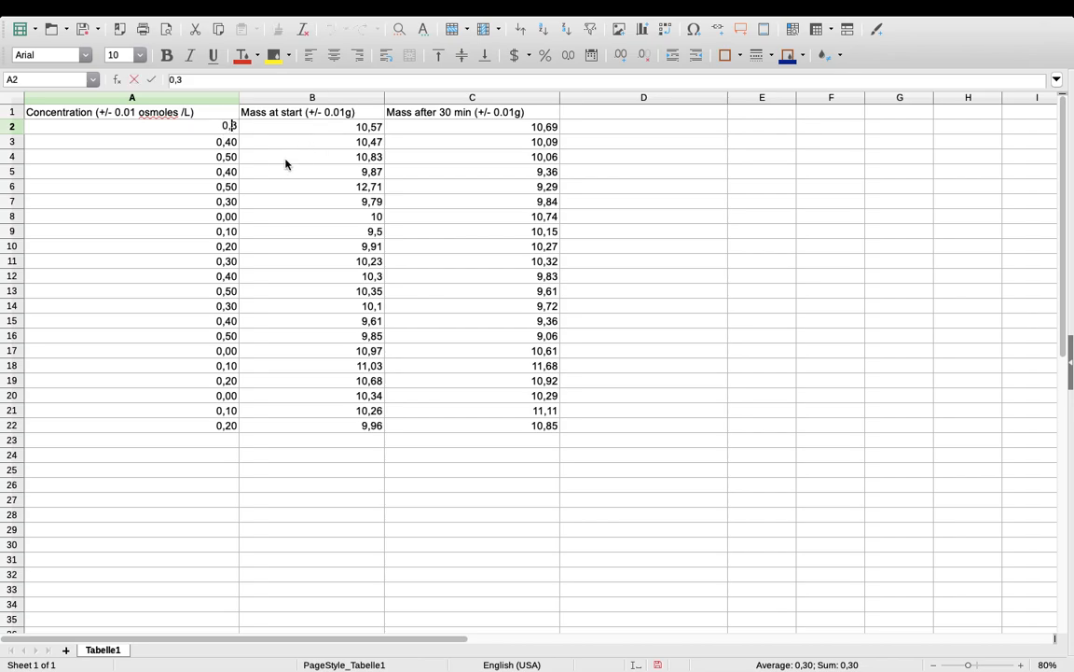
pyautogui.press('BackSpace')
pyautogui.write('.')
pyautogui.press('Return')
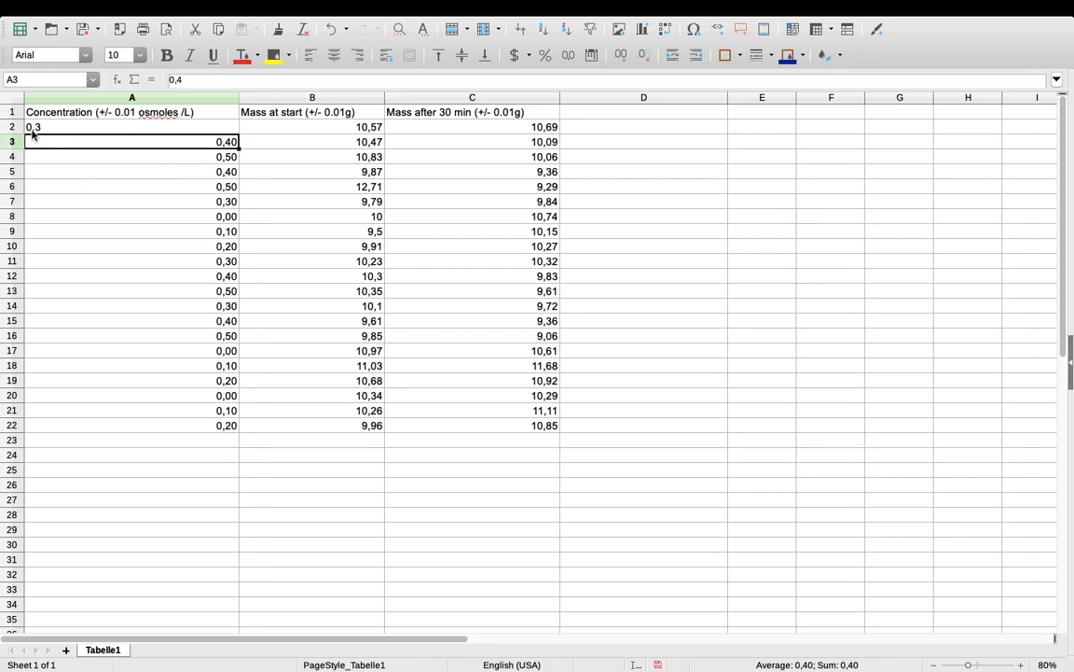
# Restore the decimal comma in cell A2 so the entry reads 0,3.
pyautogui.click(37, 133)
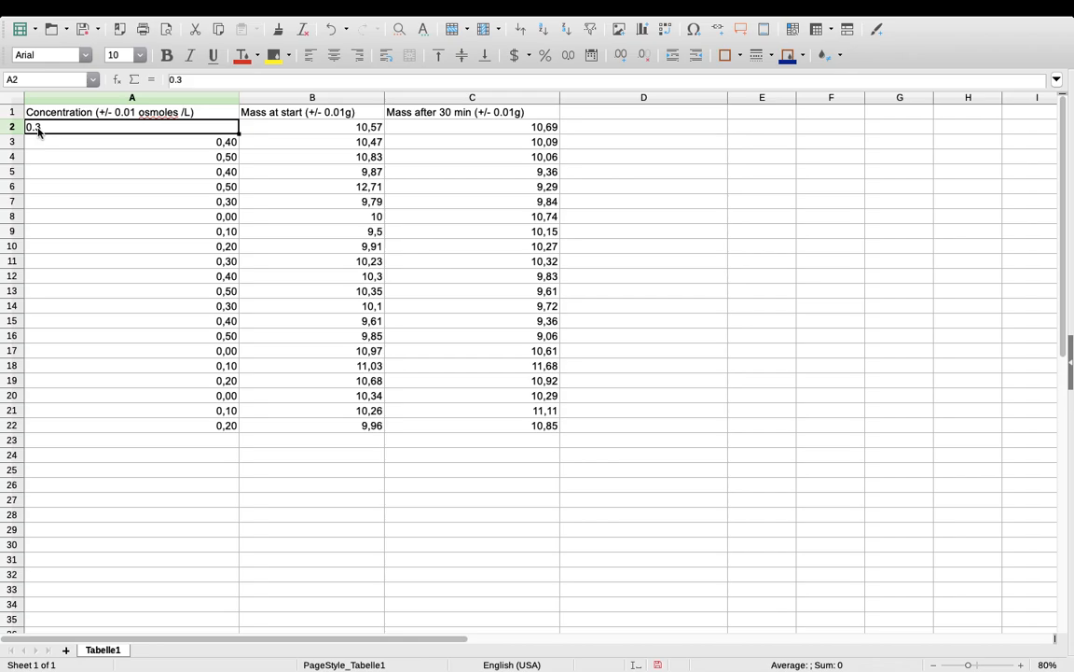
pyautogui.doubleClick(39, 131)
pyautogui.press('BackSpace')
pyautogui.write(',')
pyautogui.press('Return')
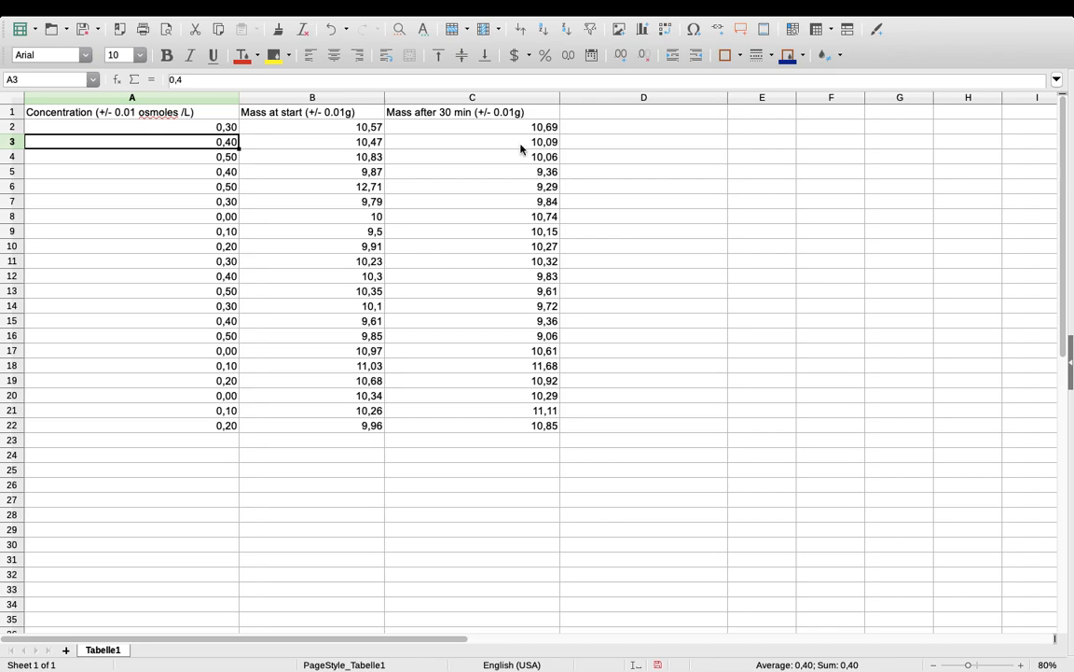
# Format the start and 30-minute mass values in B2:C22 as numbers with two decimal places.
pyautogui.moveTo(332, 127)
pyautogui.mouseDown()
pyautogui.moveTo(436, 273)
pyautogui.moveTo(461, 425)
pyautogui.mouseUp()
pyautogui.rightClick(461, 425)
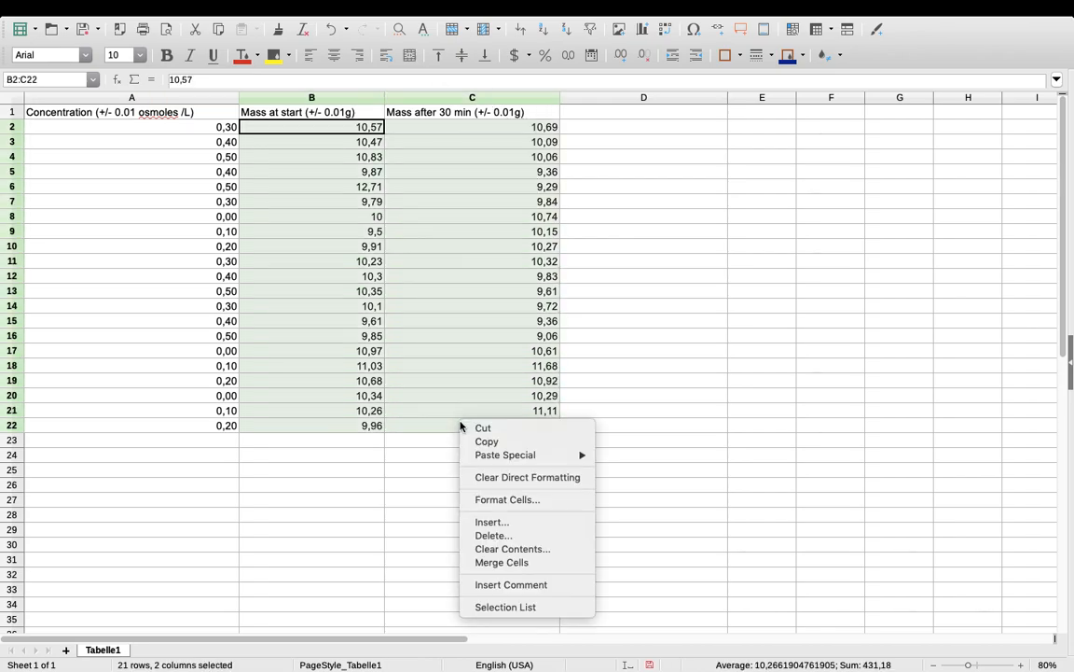
pyautogui.click(520, 500)
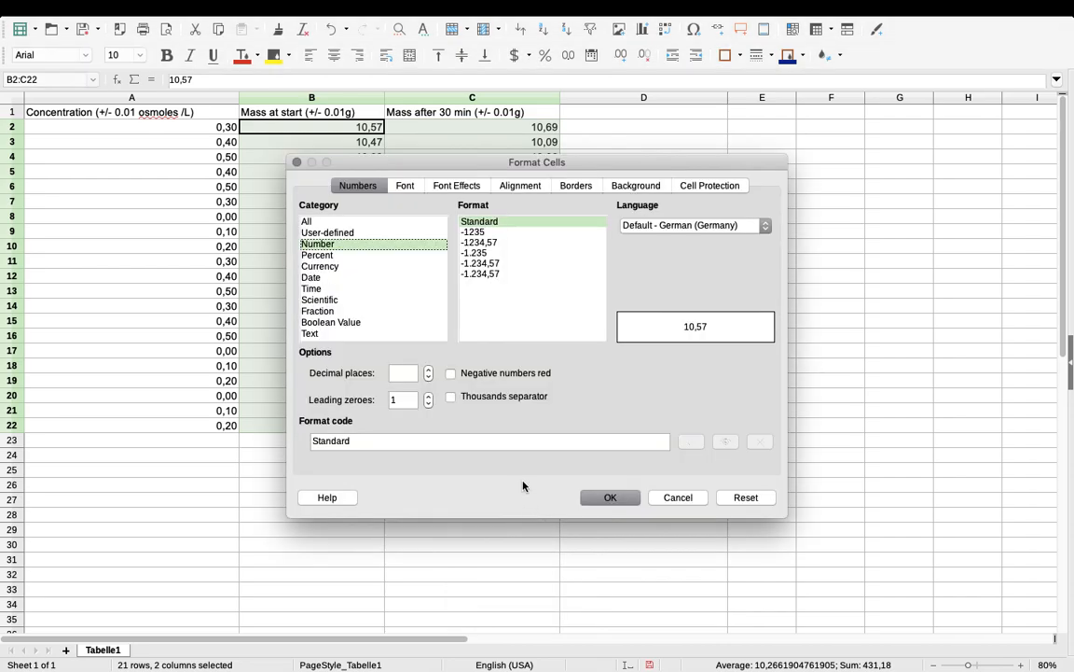
pyautogui.click(428, 369)
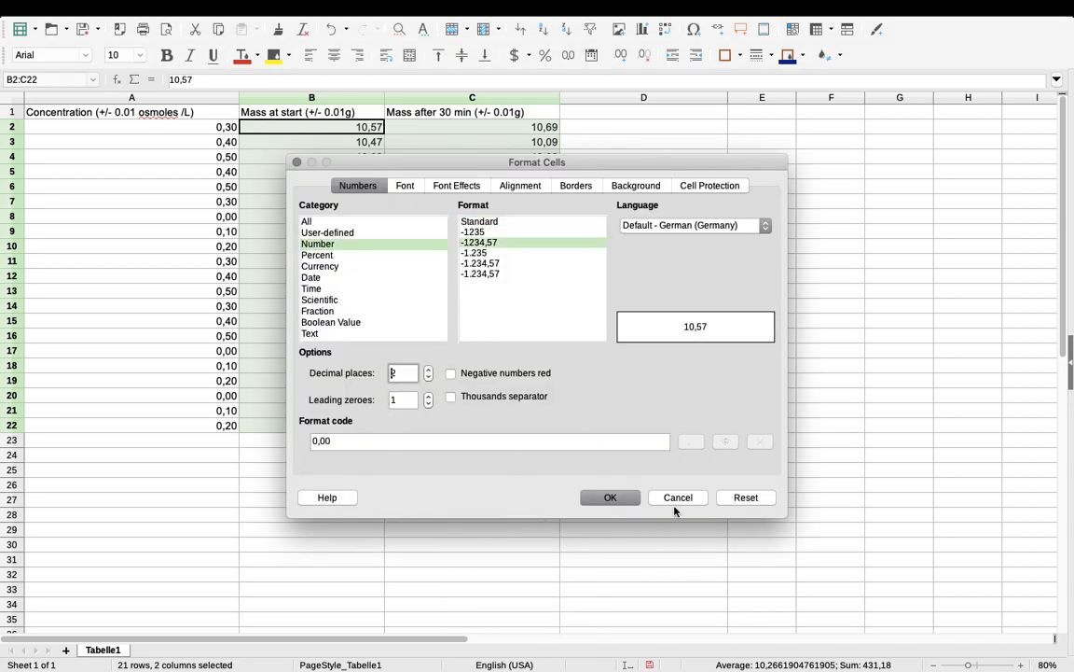
pyautogui.click(621, 504)
pyautogui.click(434, 471)
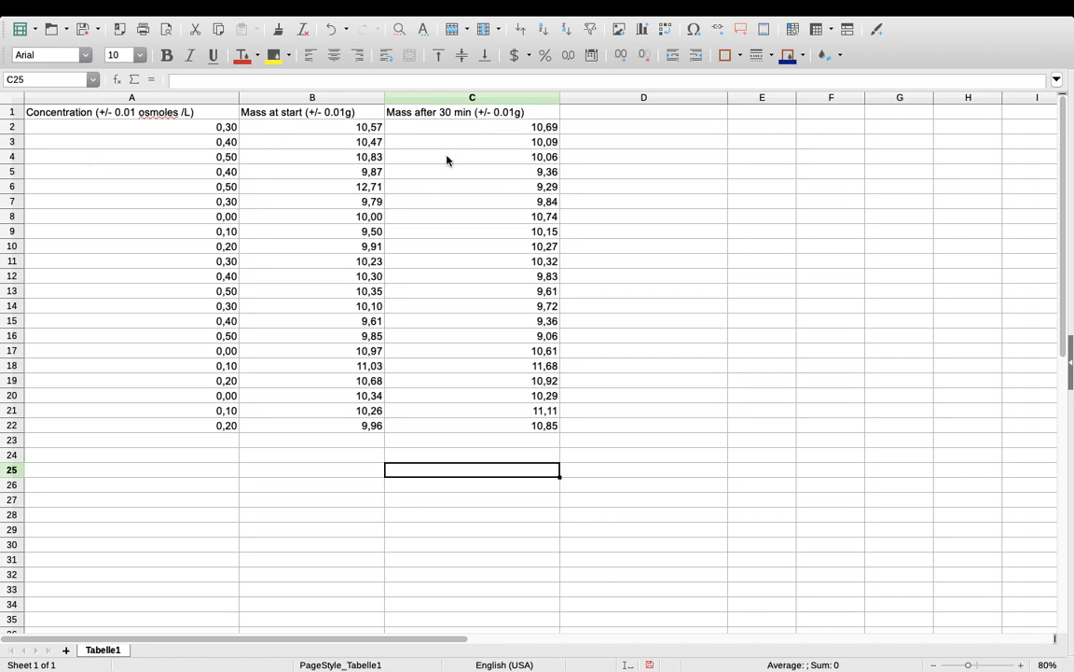
# Enter the column header "Change in mass over 30 min. (+/- 0.01g)" in cell D1.
pyautogui.click(669, 113)
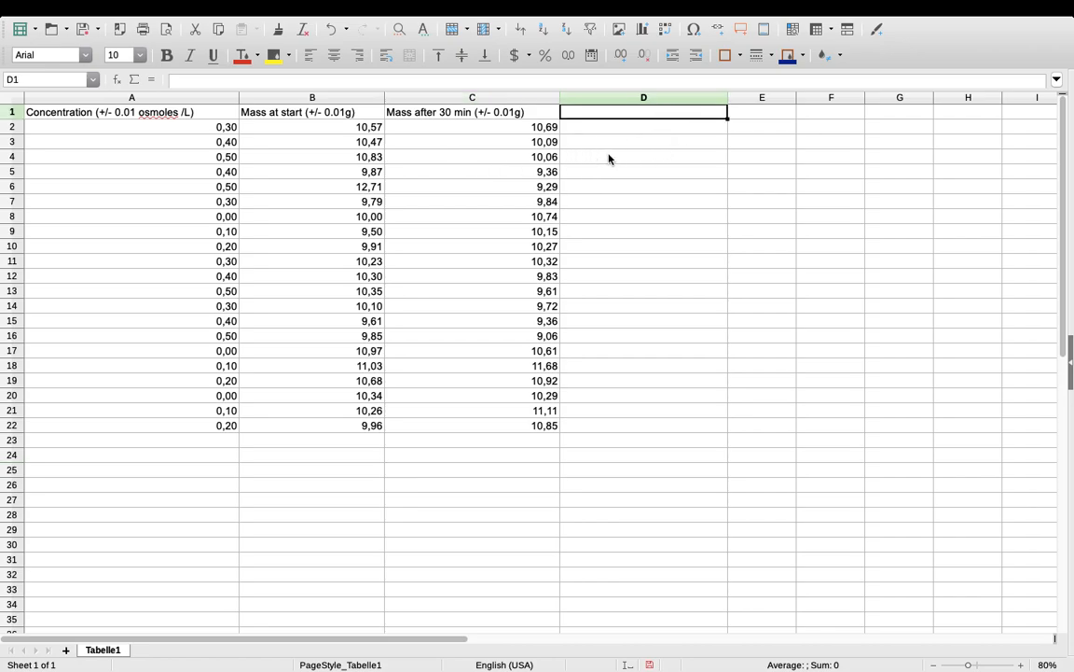
pyautogui.write('Chs')
pyautogui.press('BackSpace')
pyautogui.write('ange in ')
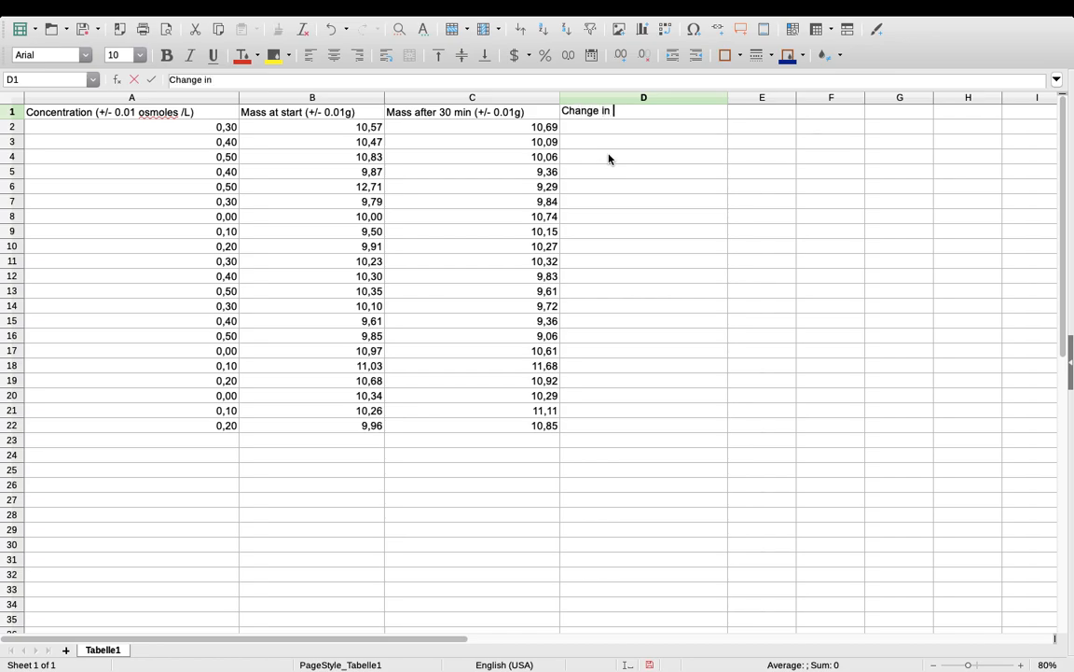
pyautogui.write('mass over 3')
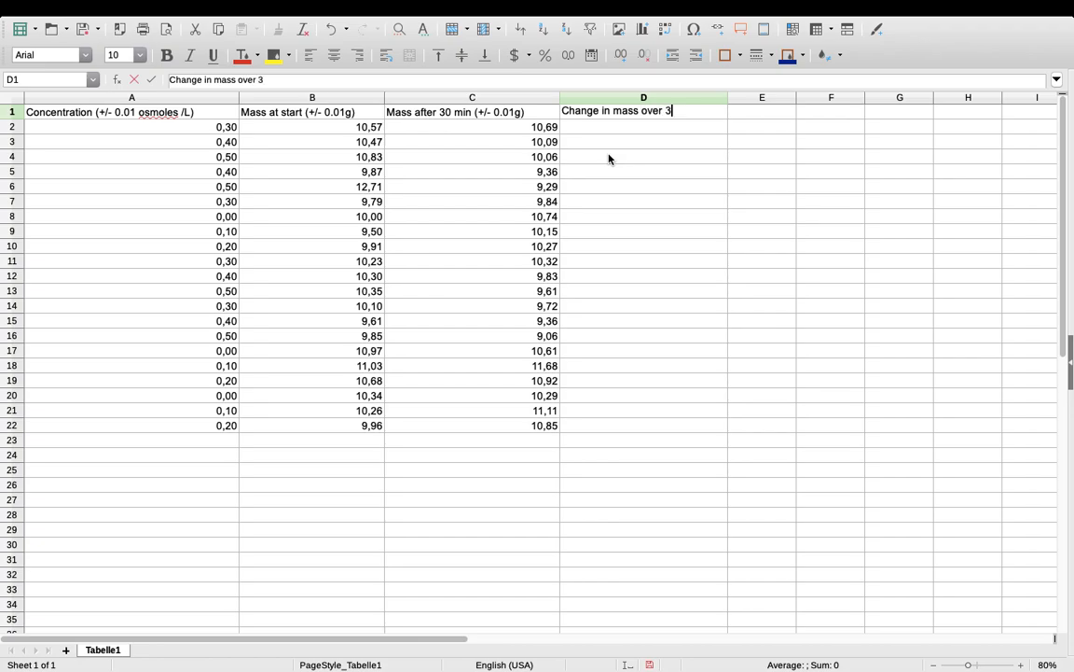
pyautogui.write('0 min. (+/- 0.01')
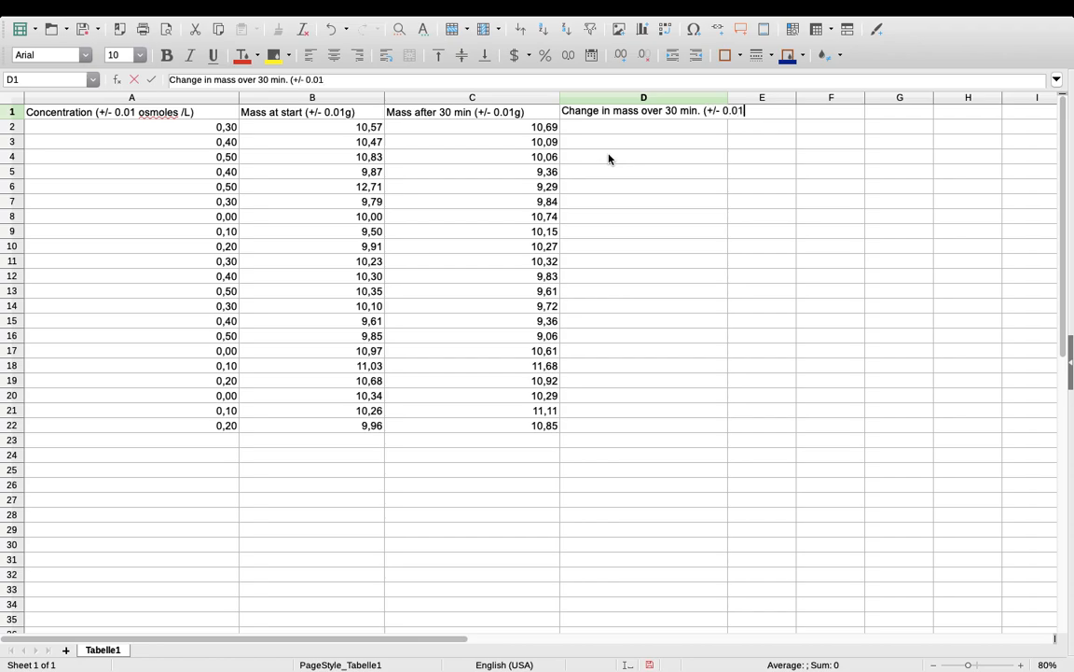
pyautogui.write(' g)')
pyautogui.press('Left')
pyautogui.press('Left')
pyautogui.press('BackSpace')
pyautogui.press('Return')
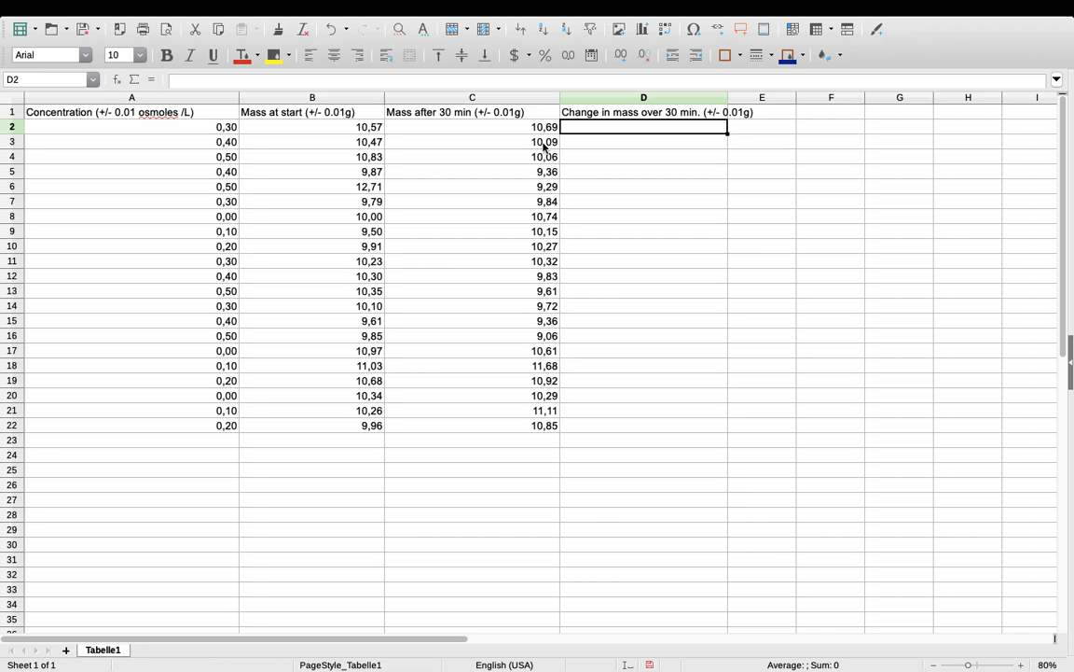
# Calculate the mass change in D2 with the formula =C2-B2 and fill it down through D22.
pyautogui.write('=')
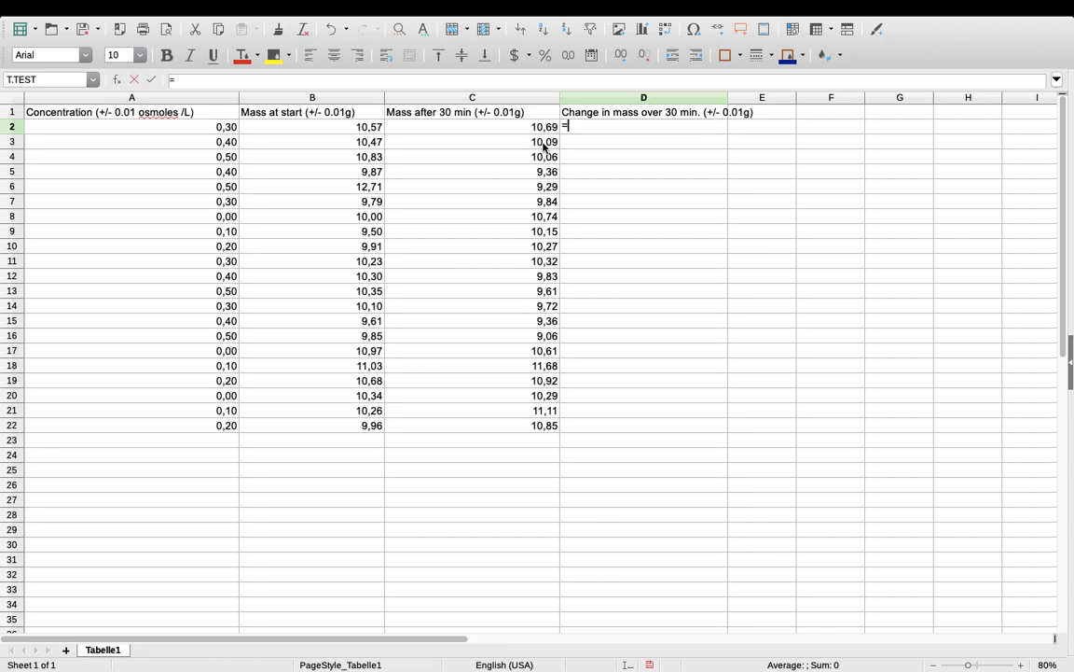
pyautogui.click(531, 129)
pyautogui.write('-')
pyautogui.click(370, 132)
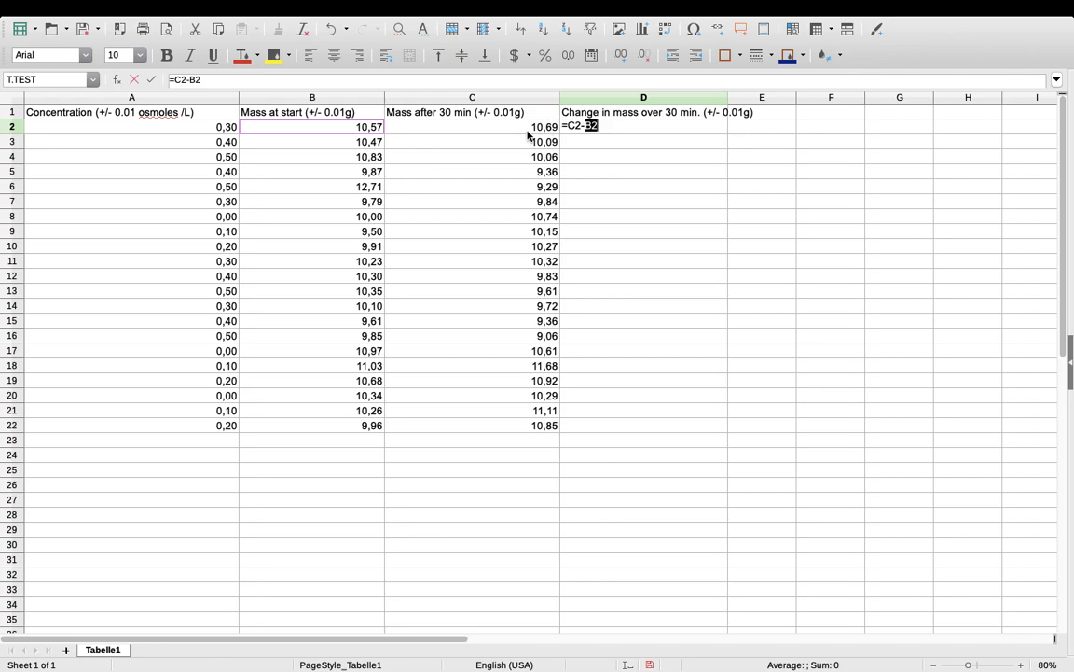
pyautogui.press('Return')
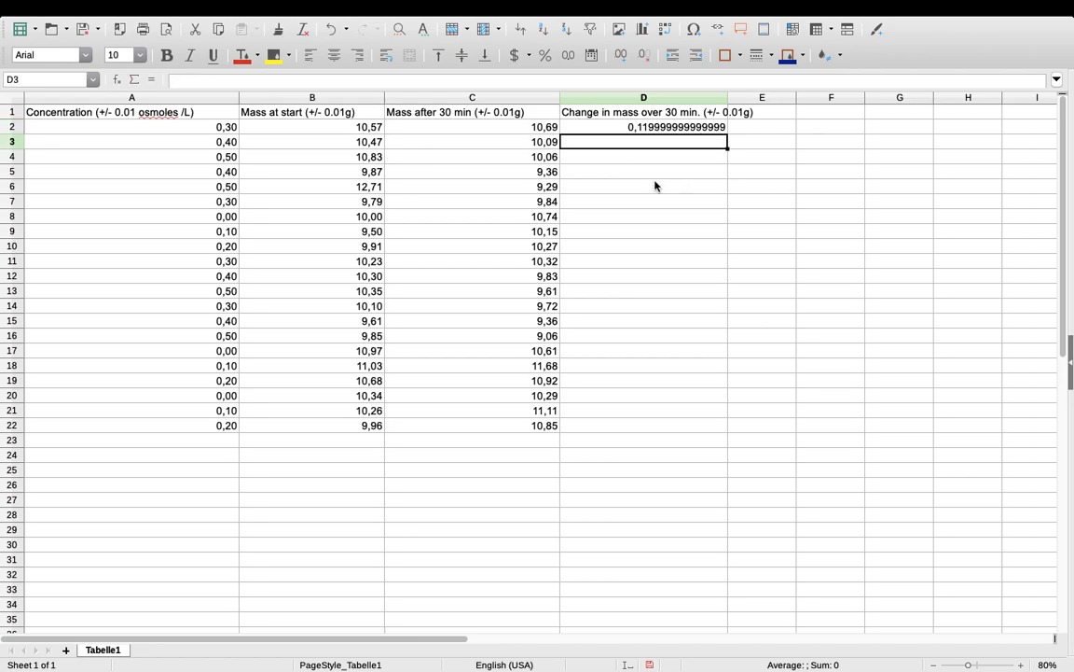
pyautogui.click(626, 131)
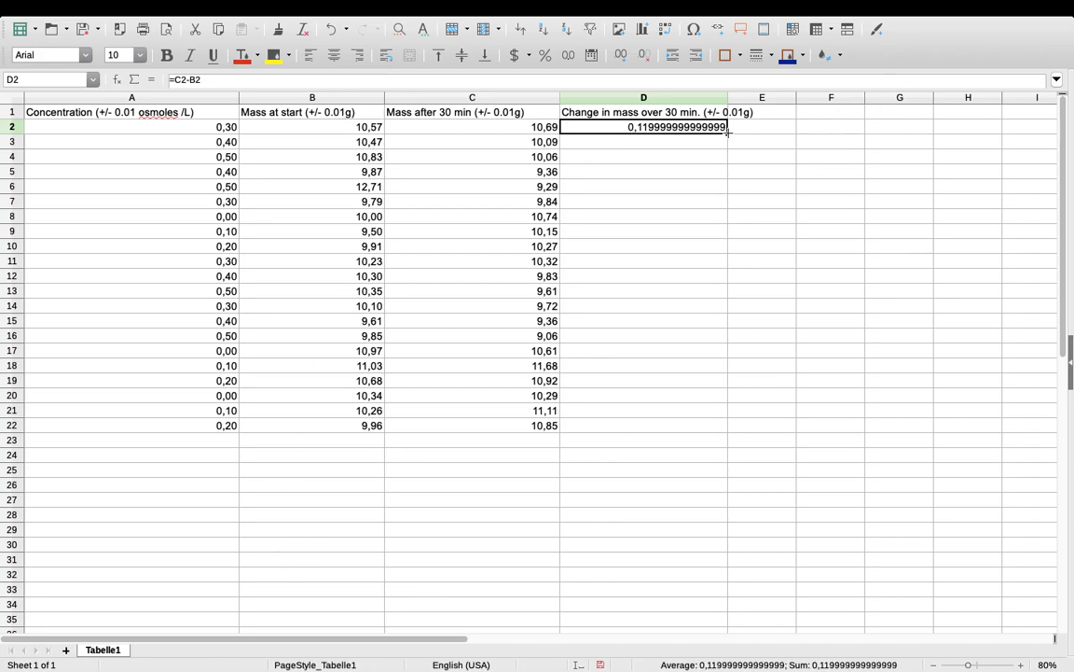
pyautogui.moveTo(728, 132); pyautogui.dragTo(709, 429)
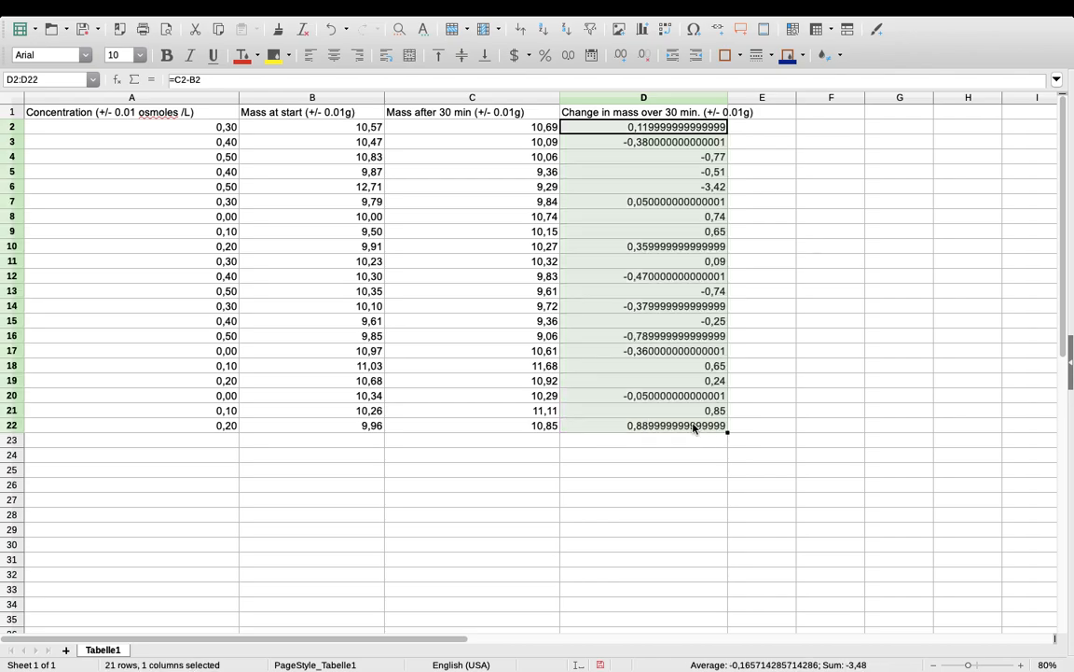
# Inspect the formula filled into cell D3 and check which cells it references.
pyautogui.click(643, 169)
pyautogui.doubleClick(628, 142)
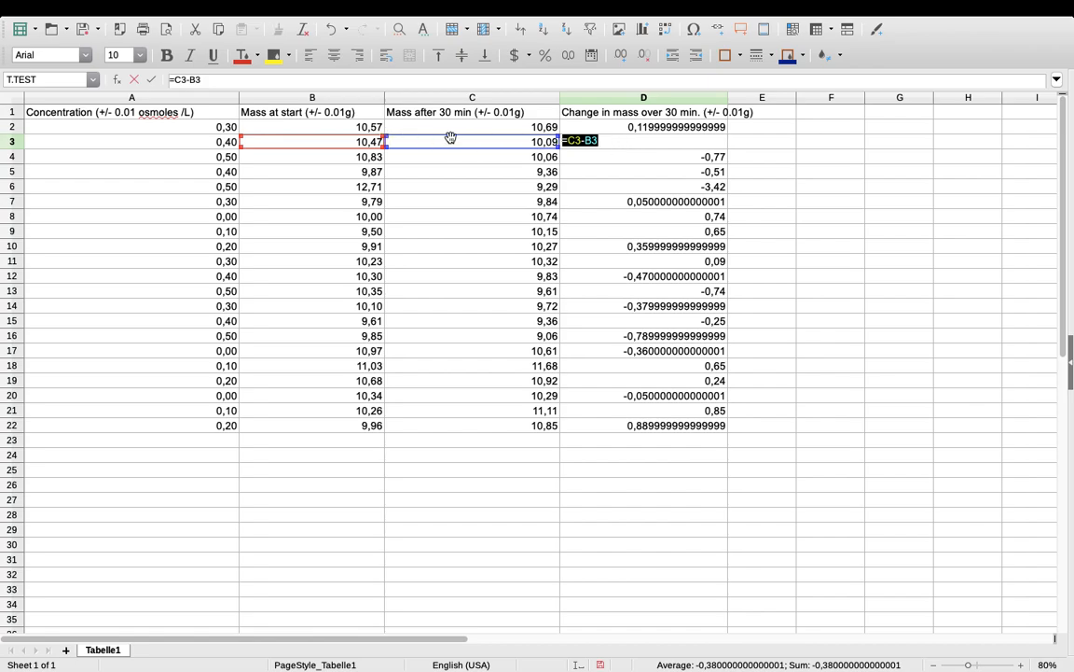
pyautogui.press('Return')
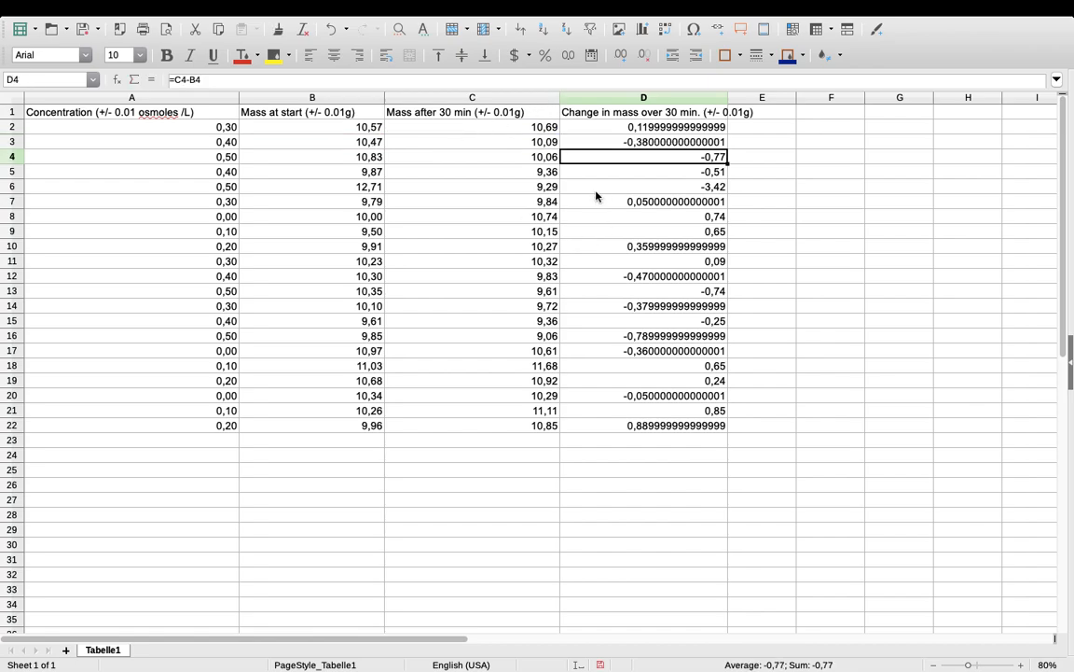
# Format the mass changes in D2:D22 with two decimal places and widen column D to fit its header.
pyautogui.moveTo(604, 128); pyautogui.dragTo(630, 424)
pyautogui.rightClick(638, 363)
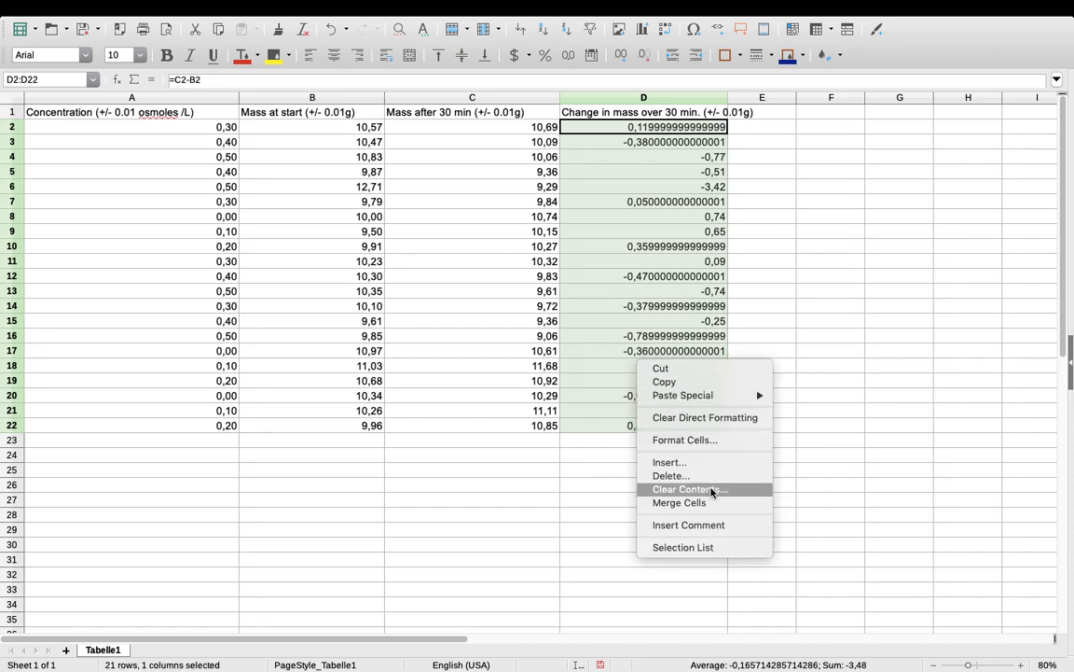
pyautogui.click(713, 443)
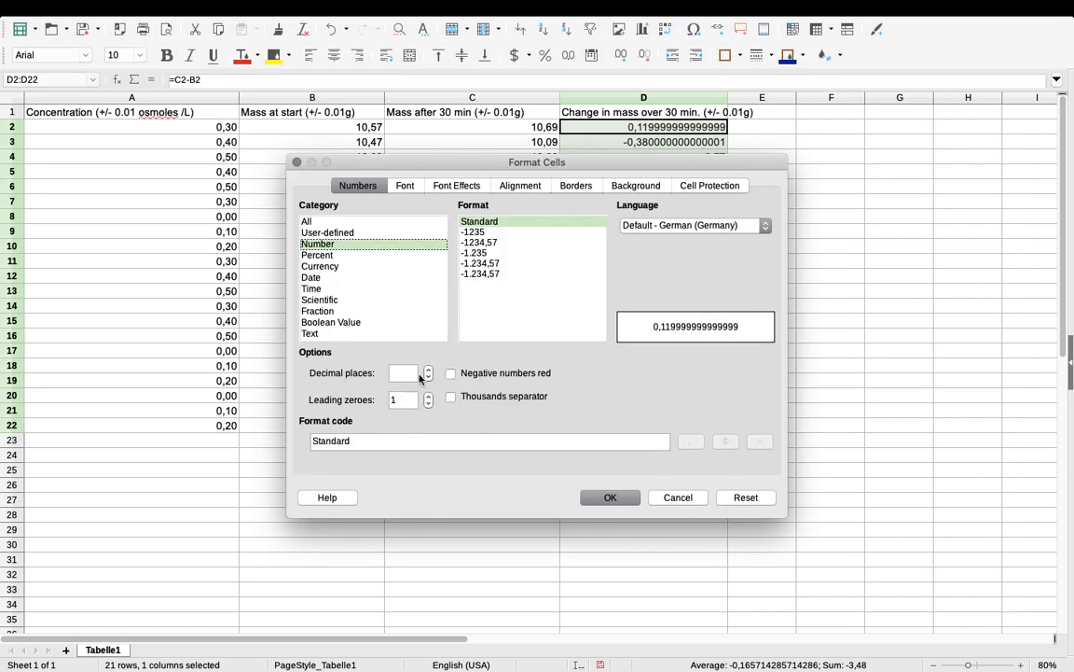
pyautogui.click(428, 369)
pyautogui.click(429, 370)
pyautogui.click(608, 497)
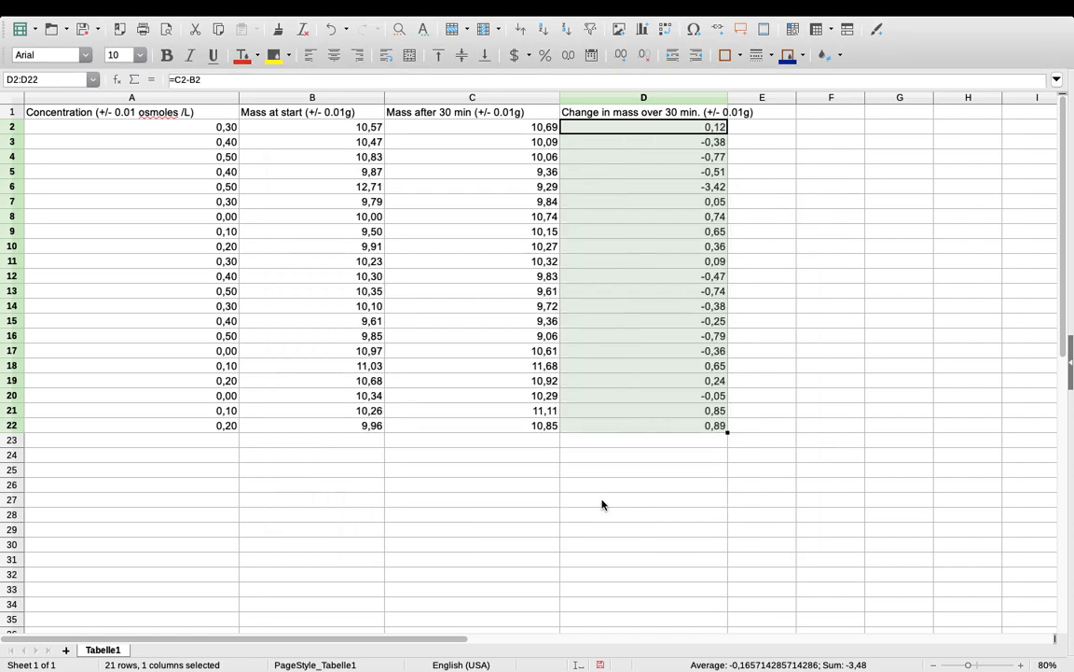
pyautogui.click(602, 503)
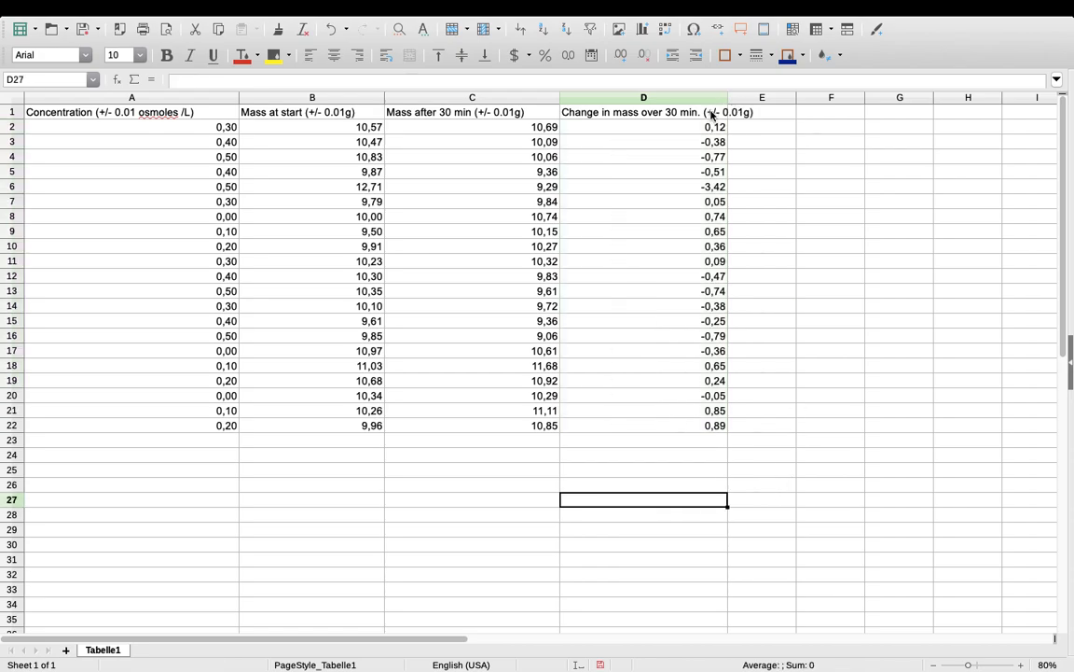
pyautogui.moveTo(729, 97); pyautogui.dragTo(763, 97)
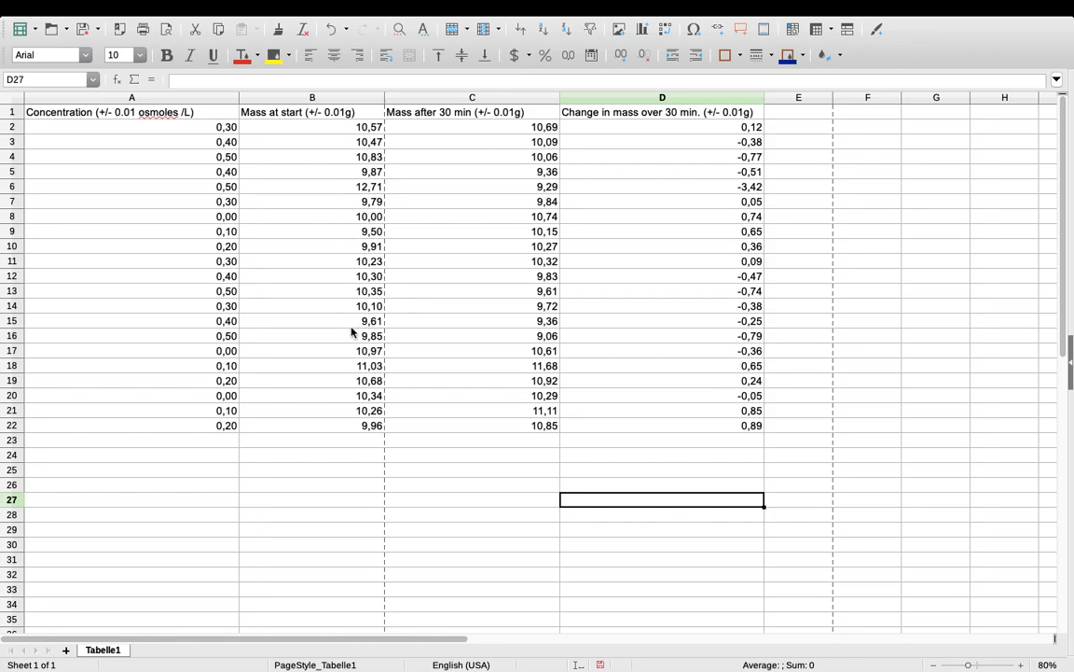
# Enter the column header "Percent change in mass (+/- 0,1%)" in cell E1, using a decimal comma.
pyautogui.click(795, 116)
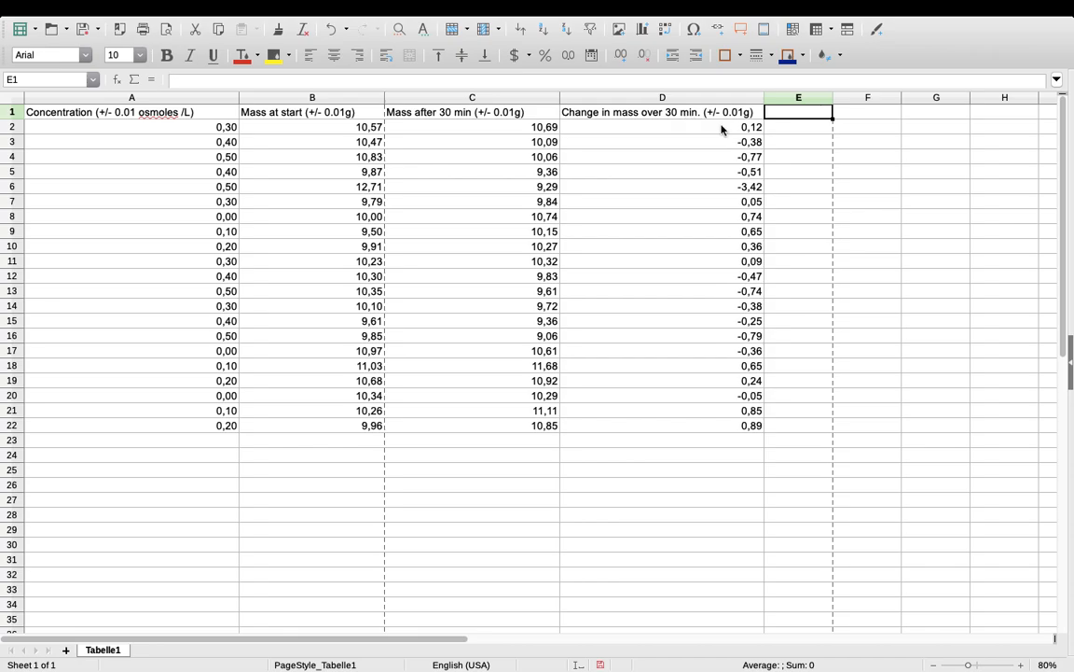
pyautogui.write('Percent c')
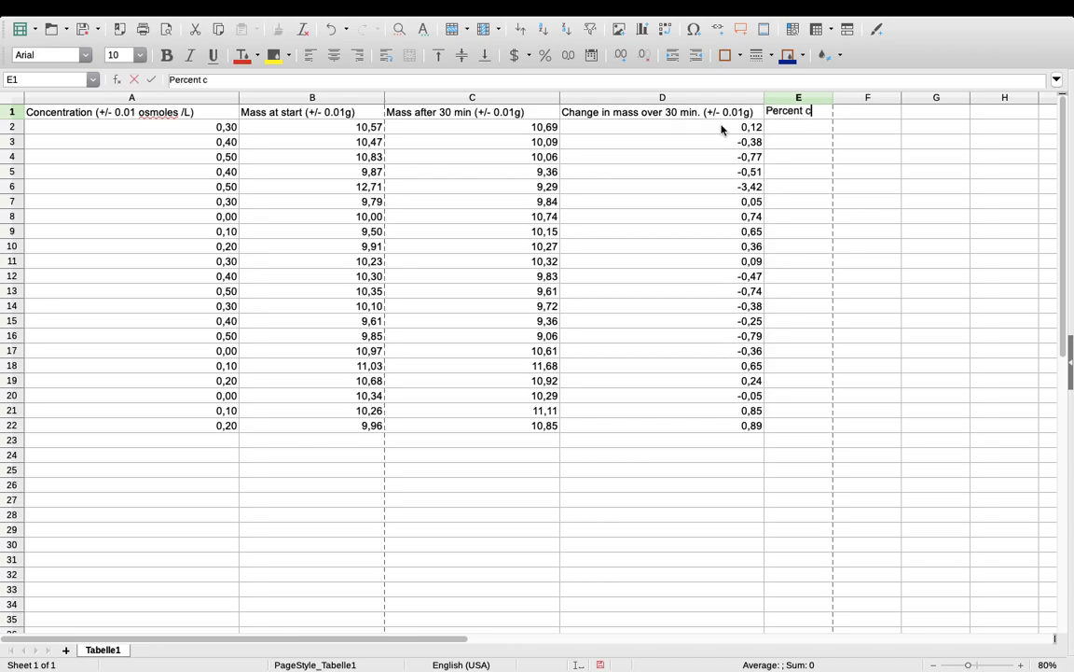
pyautogui.press('BackSpace')
pyautogui.write('change in mas')
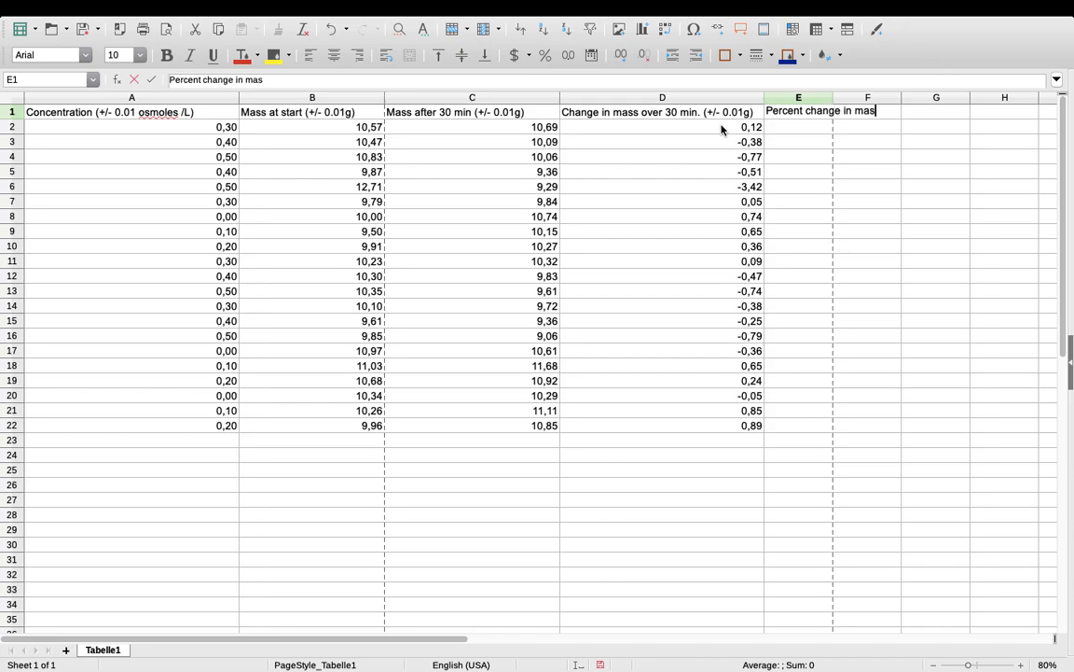
pyautogui.write('s +/- ')
pyautogui.write('0.1')
pyautogui.write('%)')
pyautogui.write('(')
pyautogui.press('BackSpace')
pyautogui.write(',')
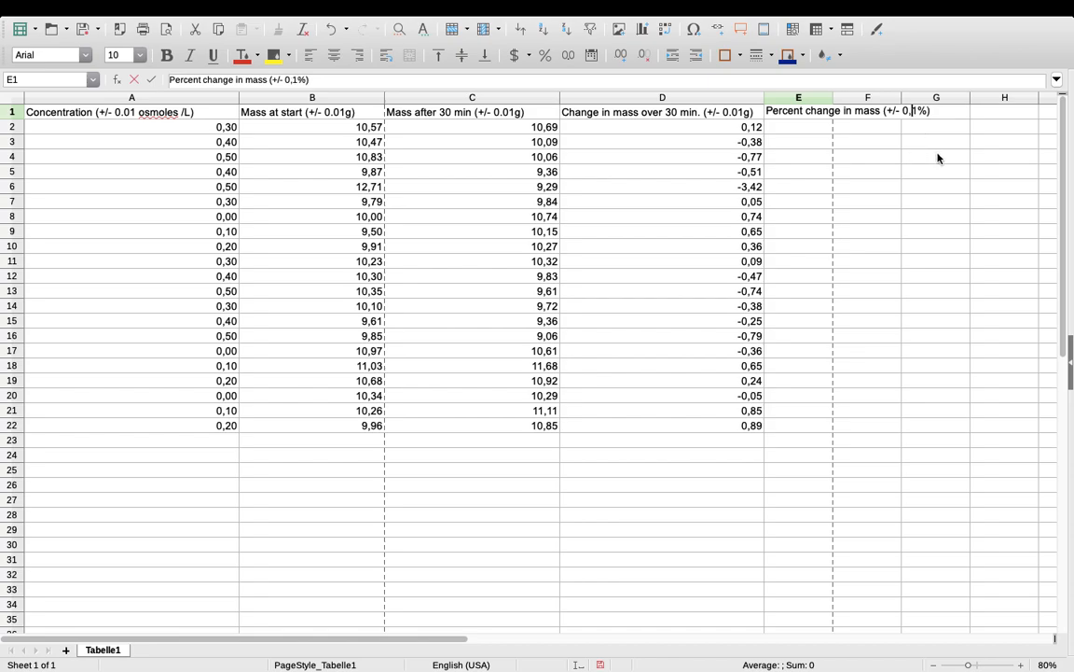
# Change the uncertainty in the D1 and C1 headers to 0,01g, using a comma as the decimal separator.
pyautogui.click(734, 114)
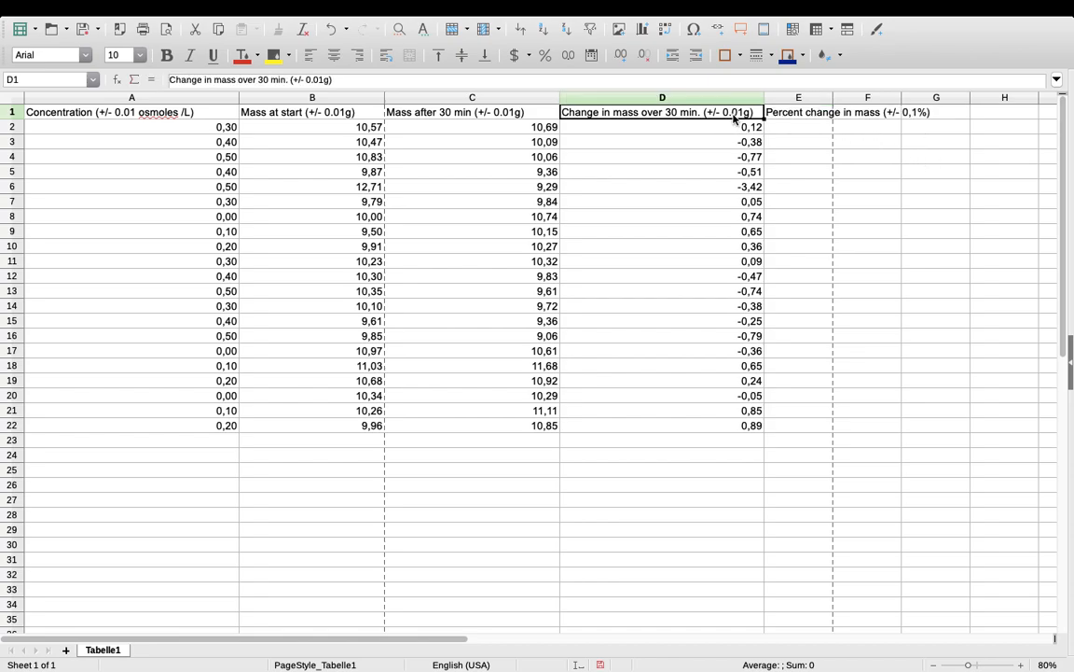
pyautogui.press('BackSpace')
pyautogui.write(',')
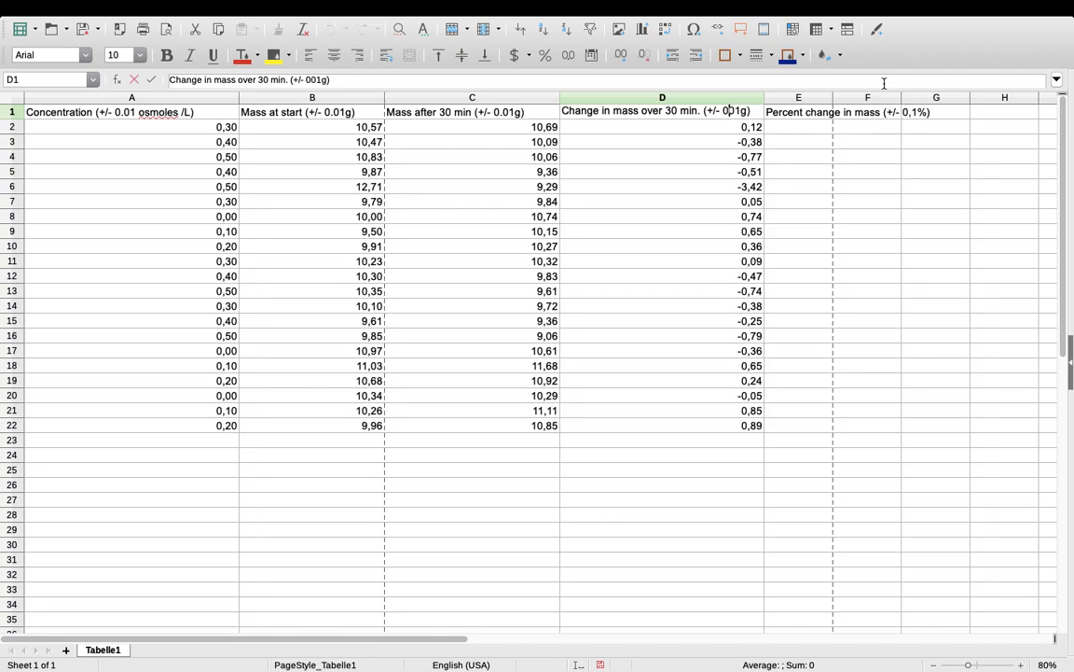
pyautogui.click(501, 114)
pyautogui.doubleClick(504, 114)
pyautogui.press('BackSpace')
pyautogui.write(',')
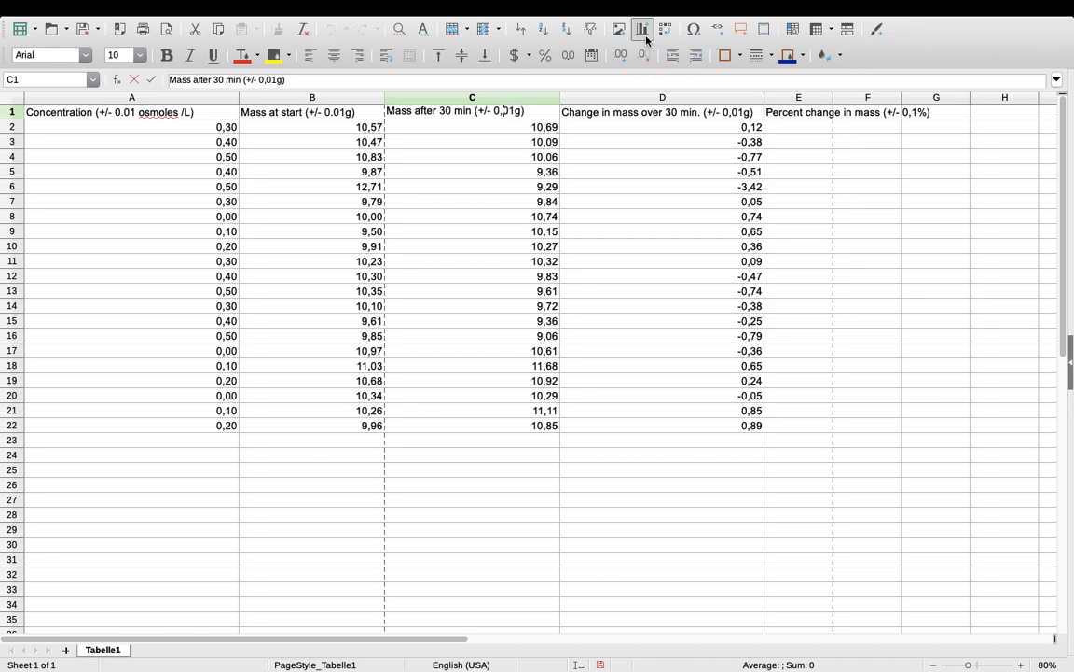
# Change the uncertainties in the B1 and A1 headers to 0,01, using a comma as the decimal separator.
pyautogui.click(334, 114)
pyautogui.doubleClick(334, 114)
pyautogui.press('BackSpace')
pyautogui.write(',')
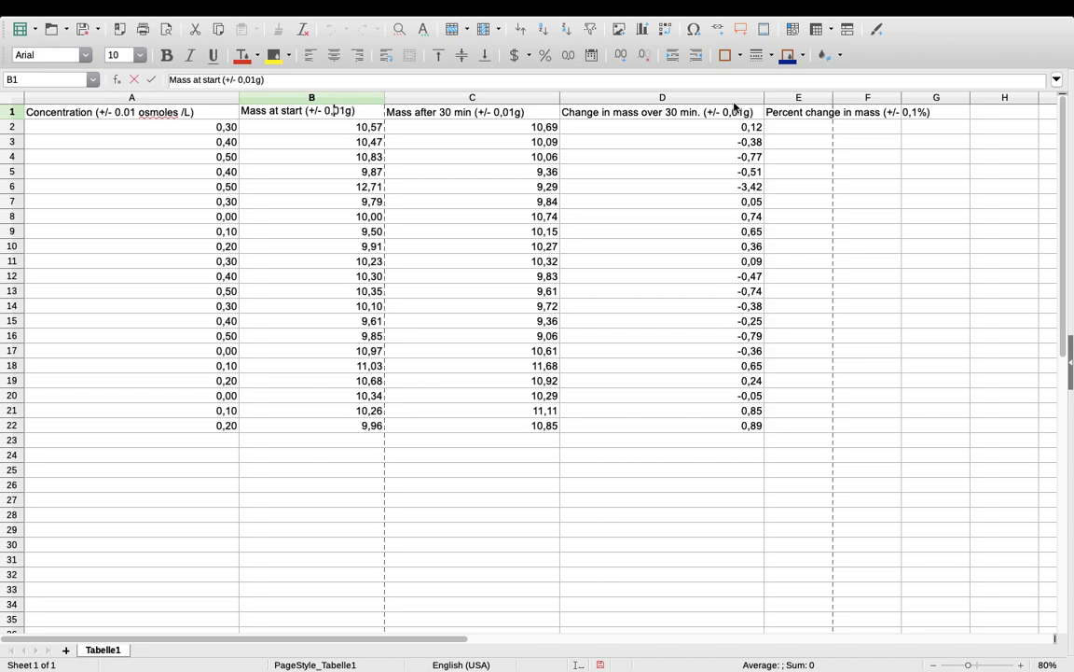
pyautogui.doubleClick(123, 112)
pyautogui.press('BackSpace')
pyautogui.write(',')
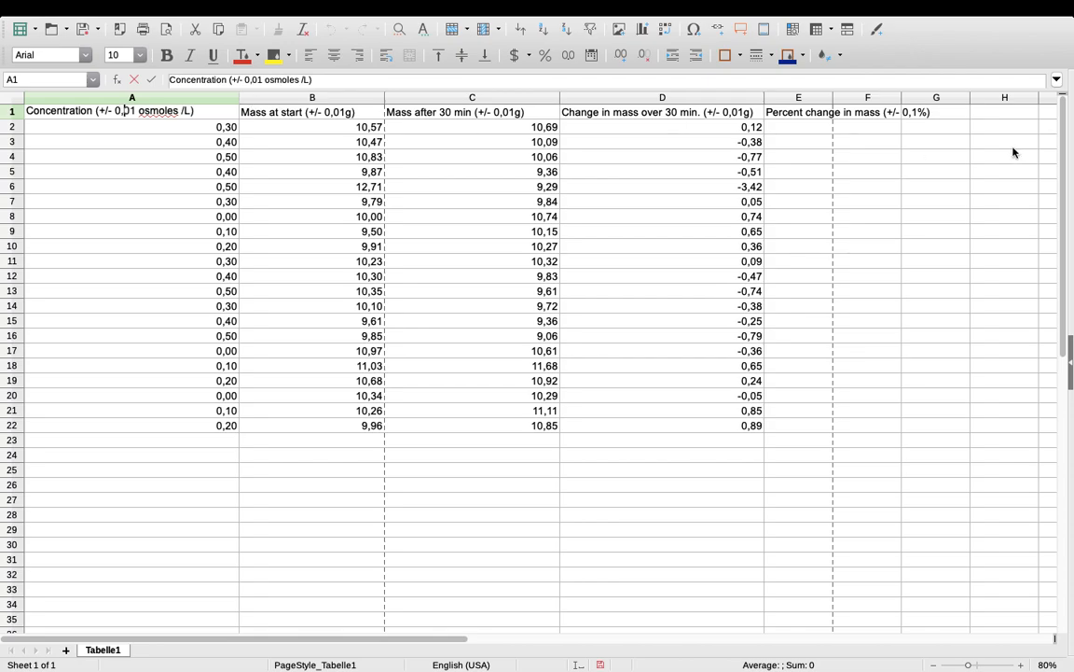
pyautogui.press('Return')
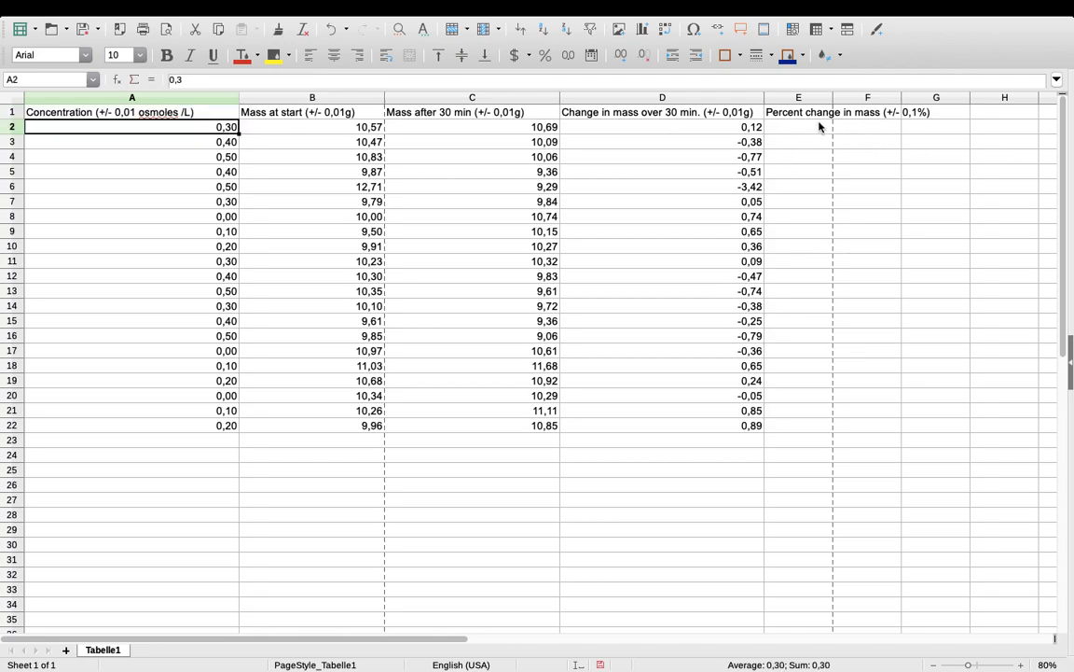
# Write the percent change formula =(C2-B2)/B2 in cell E2.
pyautogui.click(819, 127)
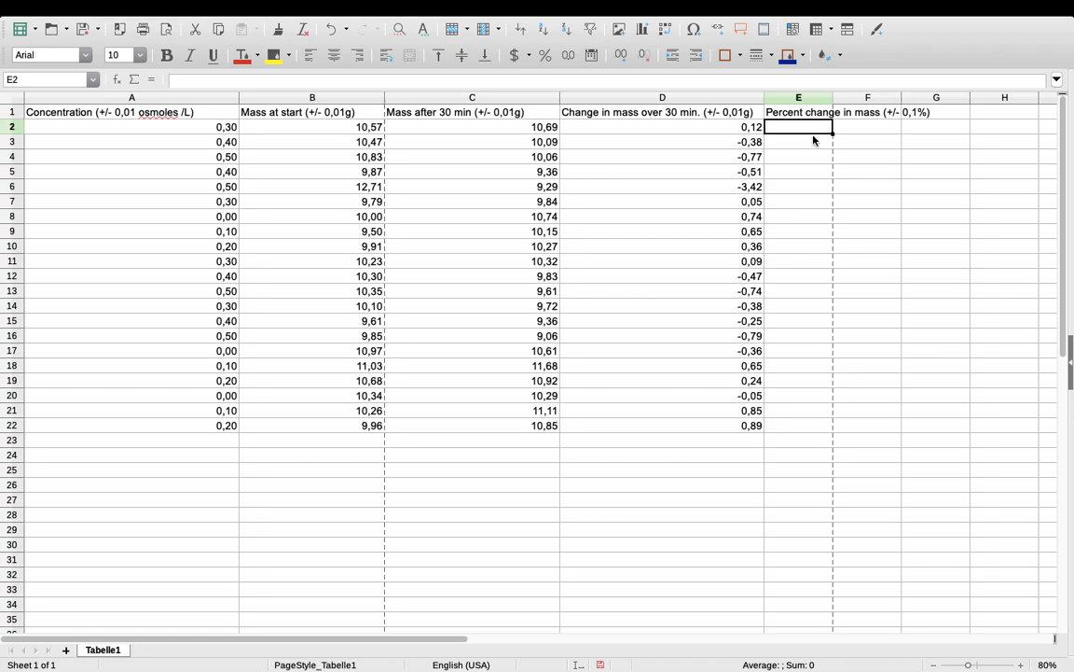
pyautogui.write('=')
pyautogui.click(516, 130)
pyautogui.write('-')
pyautogui.click(331, 130)
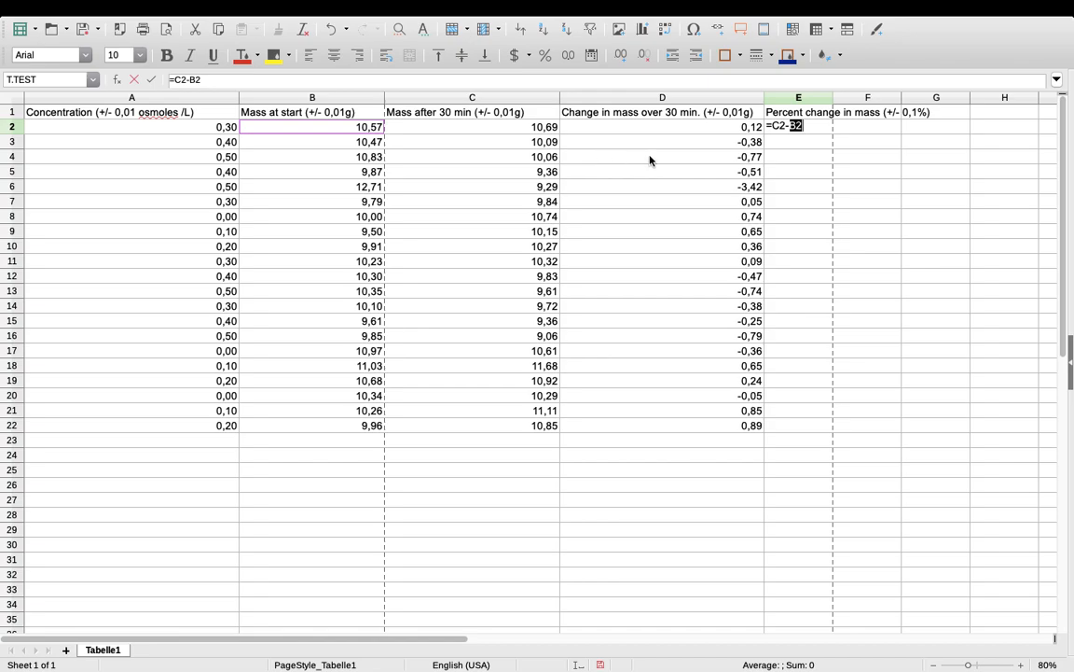
pyautogui.write('/')
pyautogui.click(372, 126)
pyautogui.click(801, 126)
pyautogui.write(')(')
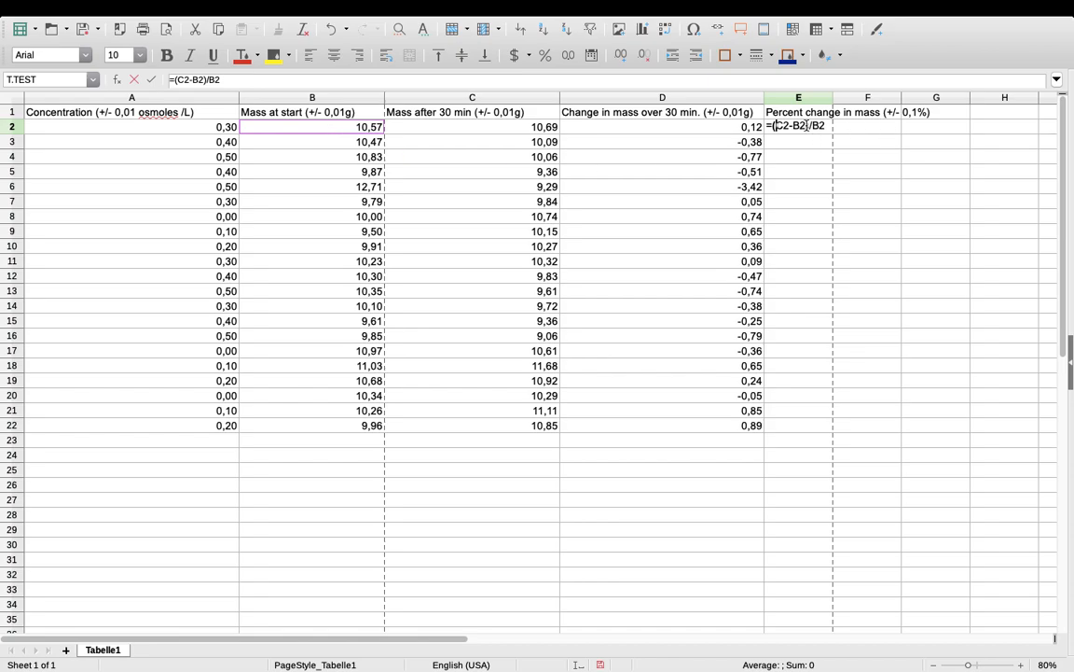
# Replace the bracketed difference in E2 with D2 so the formula is =D2/B2, and fill it down through E22.
pyautogui.press('BackSpace')
pyautogui.press('BackSpace')
pyautogui.press('BackSpace')
pyautogui.press('BackSpace')
pyautogui.press('BackSpace')
pyautogui.press('BackSpace')
pyautogui.press('BackSpace')
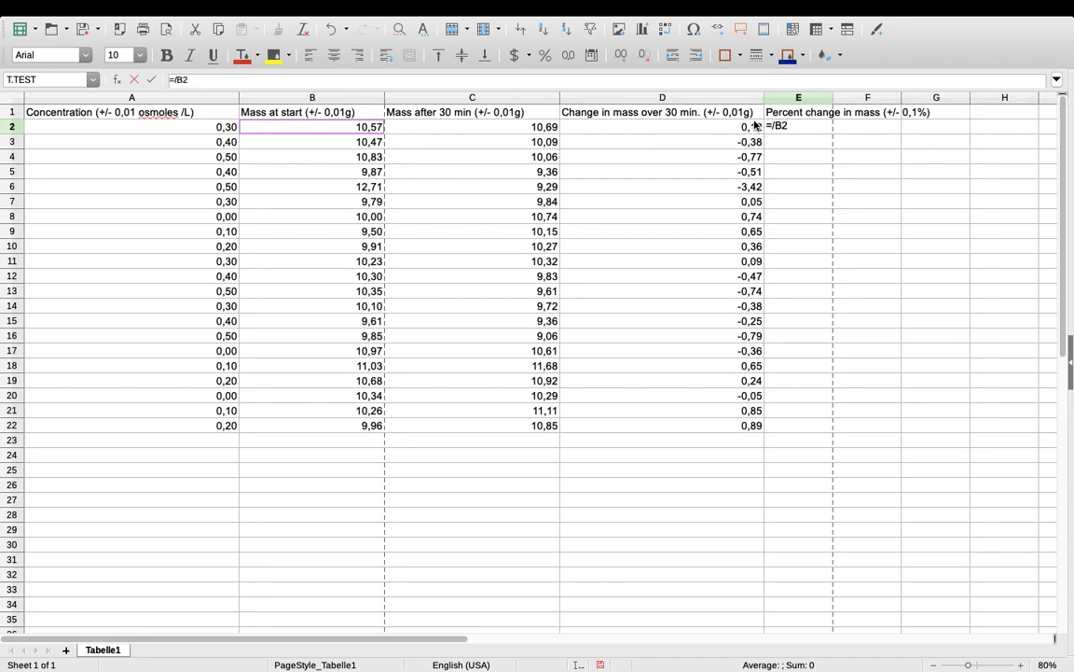
pyautogui.press('Left')
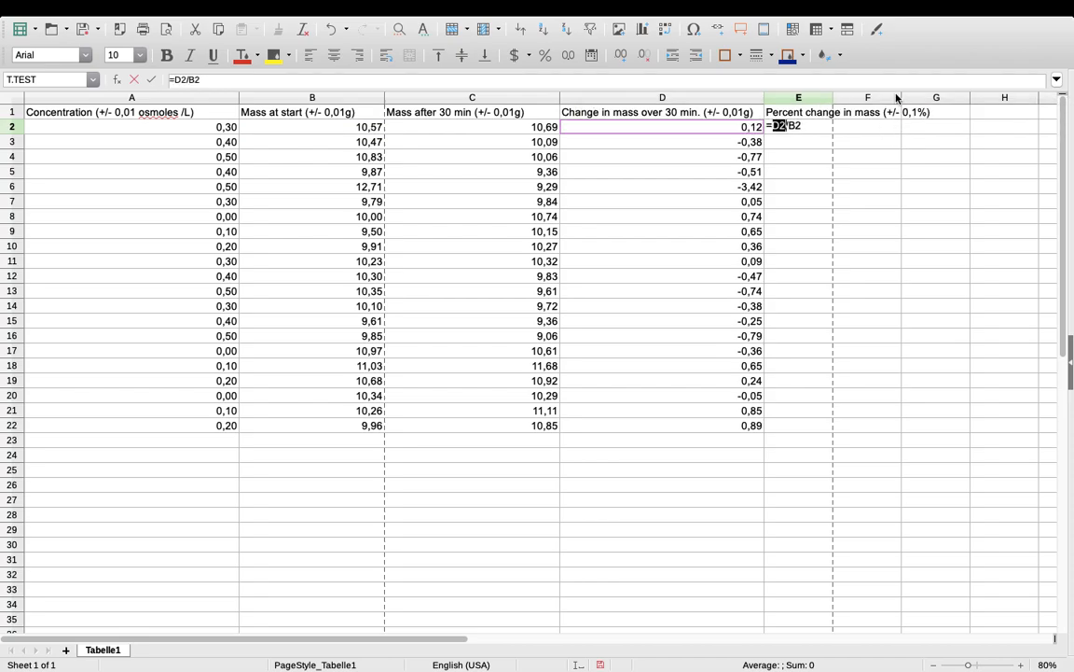
pyautogui.press('Return')
pyautogui.click(828, 131)
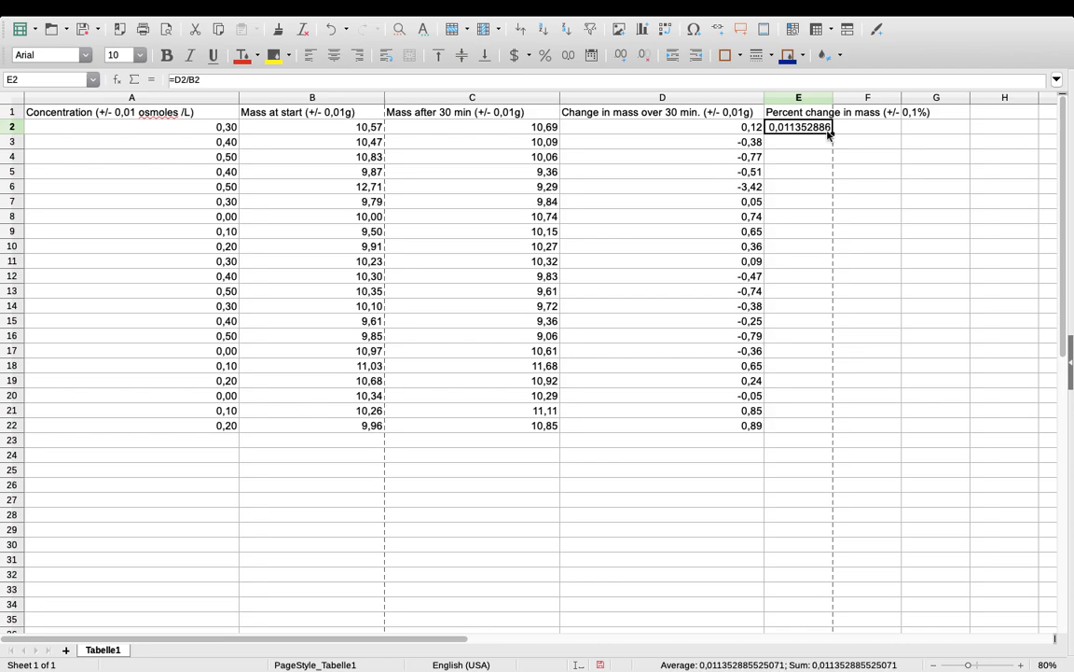
pyautogui.moveTo(828, 134); pyautogui.dragTo(799, 435)
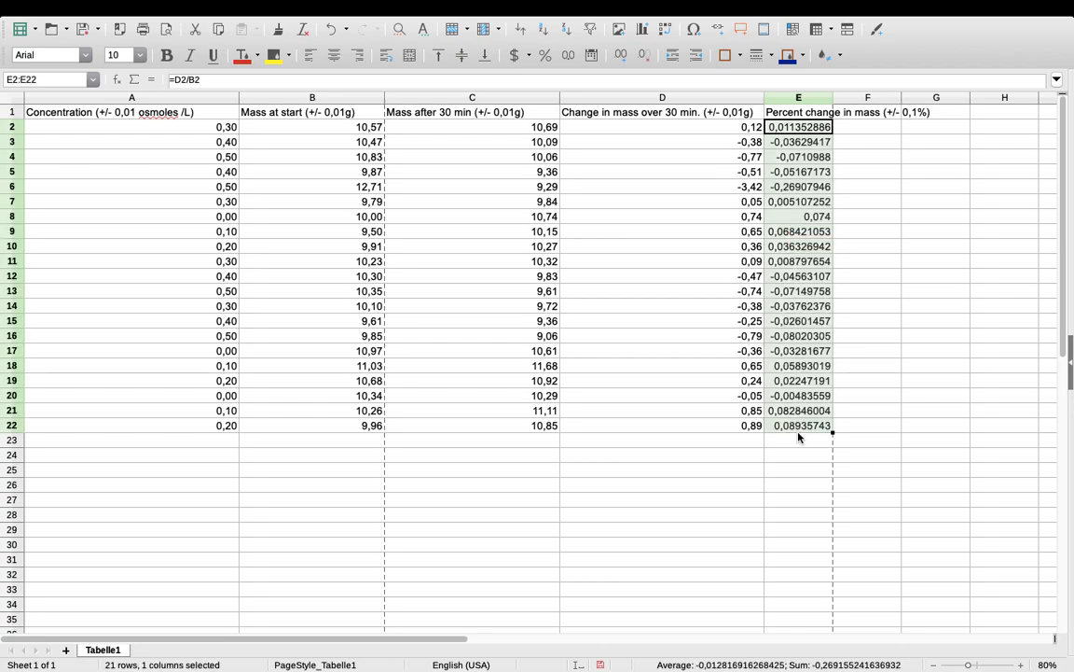
# Format the percent changes in E2:E22 as Percent with one decimal place.
pyautogui.rightClick(813, 323)
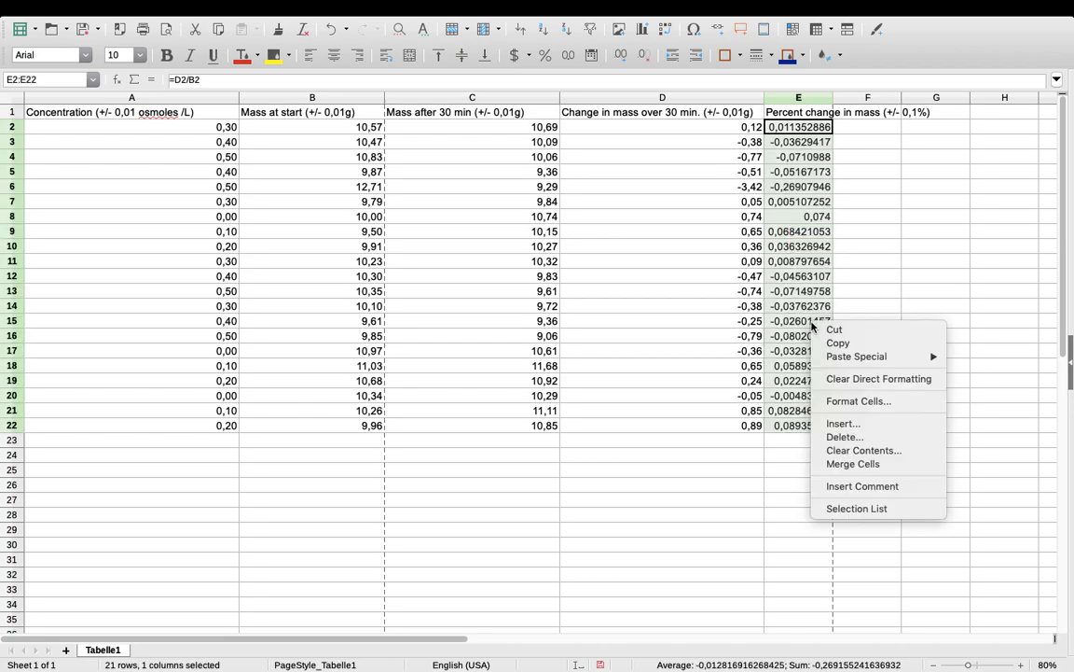
pyautogui.click(866, 402)
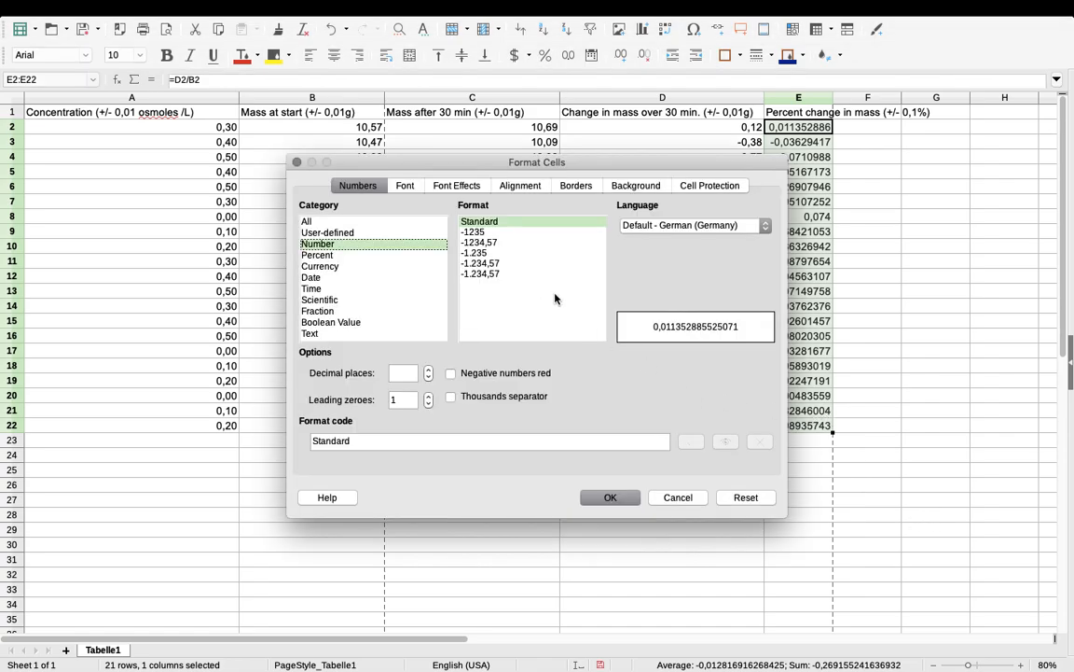
pyautogui.click(319, 254)
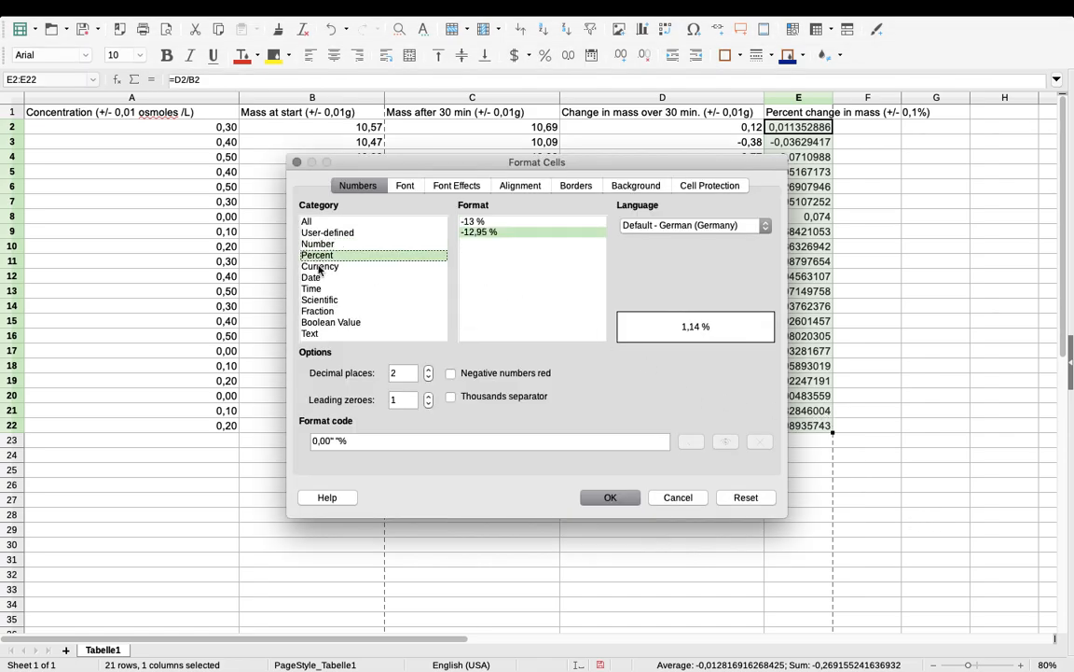
pyautogui.click(429, 378)
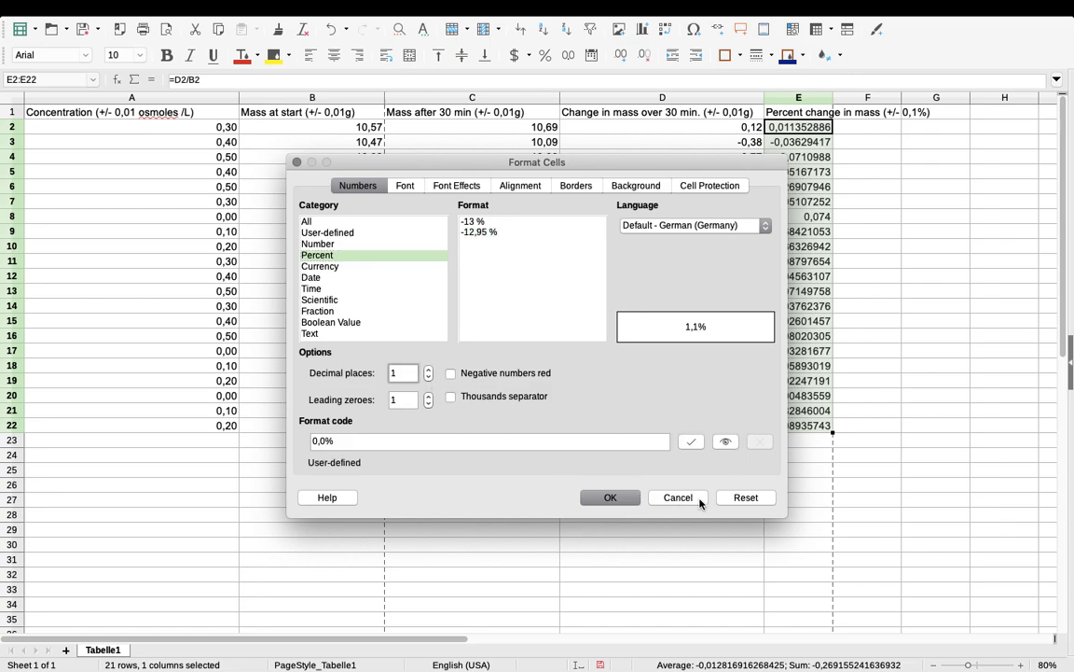
pyautogui.click(610, 498)
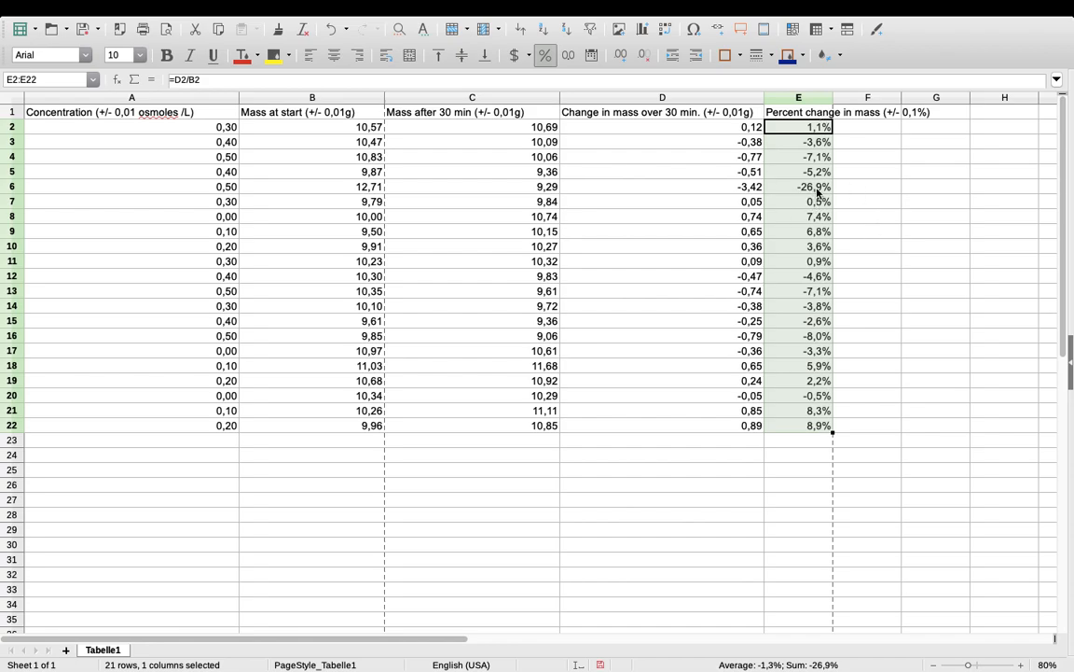
pyautogui.click(939, 252)
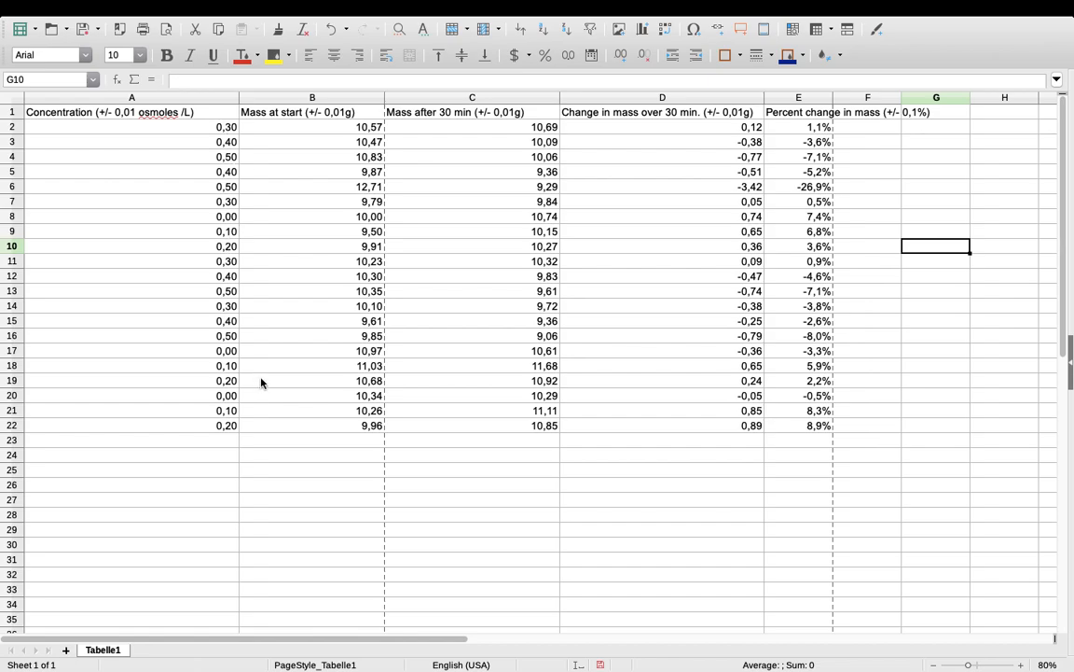
# Sort the data rows A2:E22 by Column A in ascending order.
pyautogui.click(43, 131)
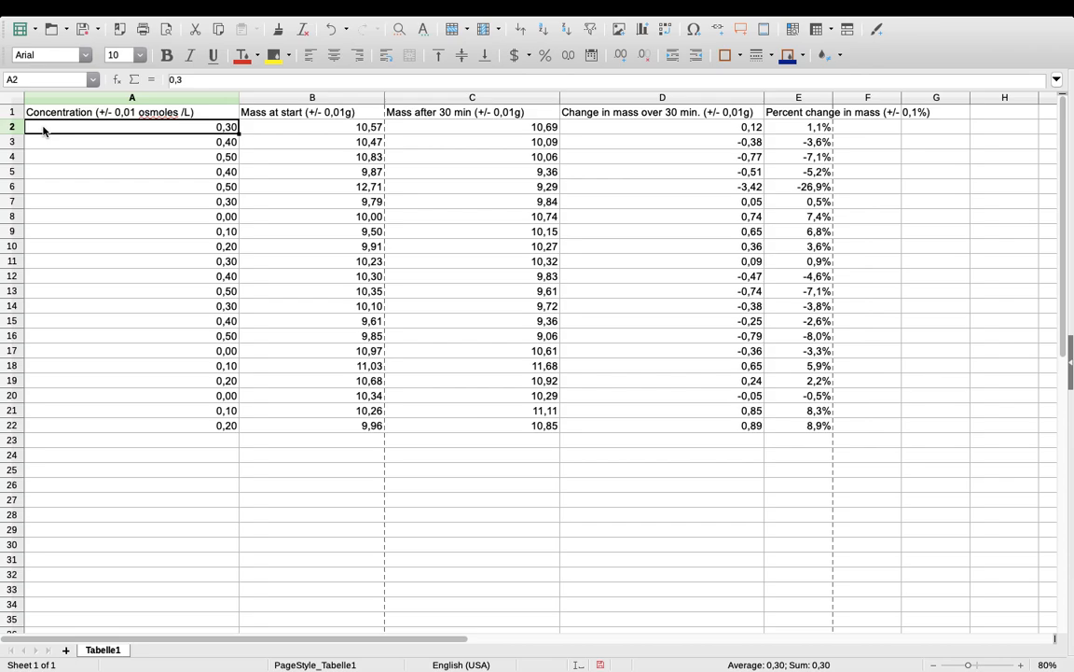
pyautogui.moveTo(737, 410); pyautogui.dragTo(810, 425)
pyautogui.moveTo(445, 344); pyautogui.dragTo(39, 126)
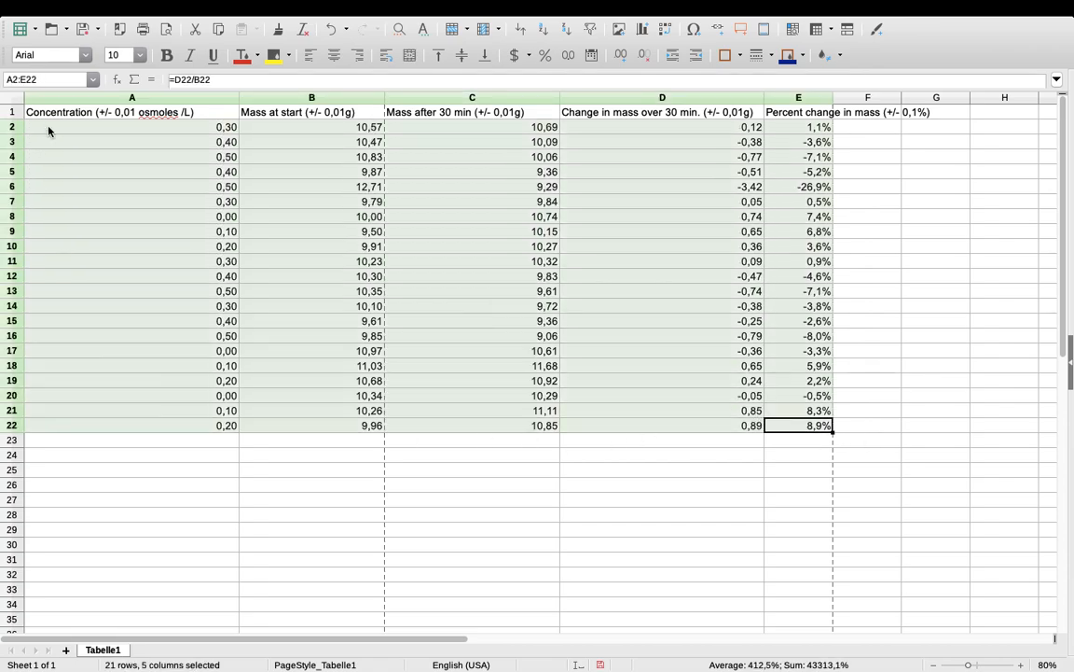
pyautogui.moveTo(535, 10)
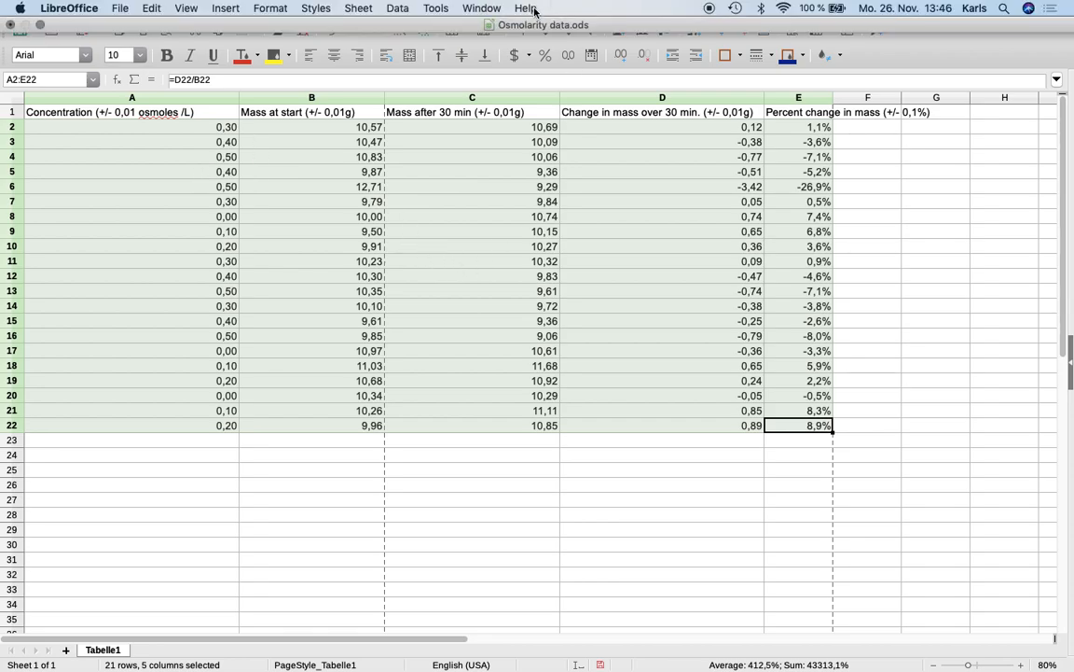
pyautogui.click(399, 9)
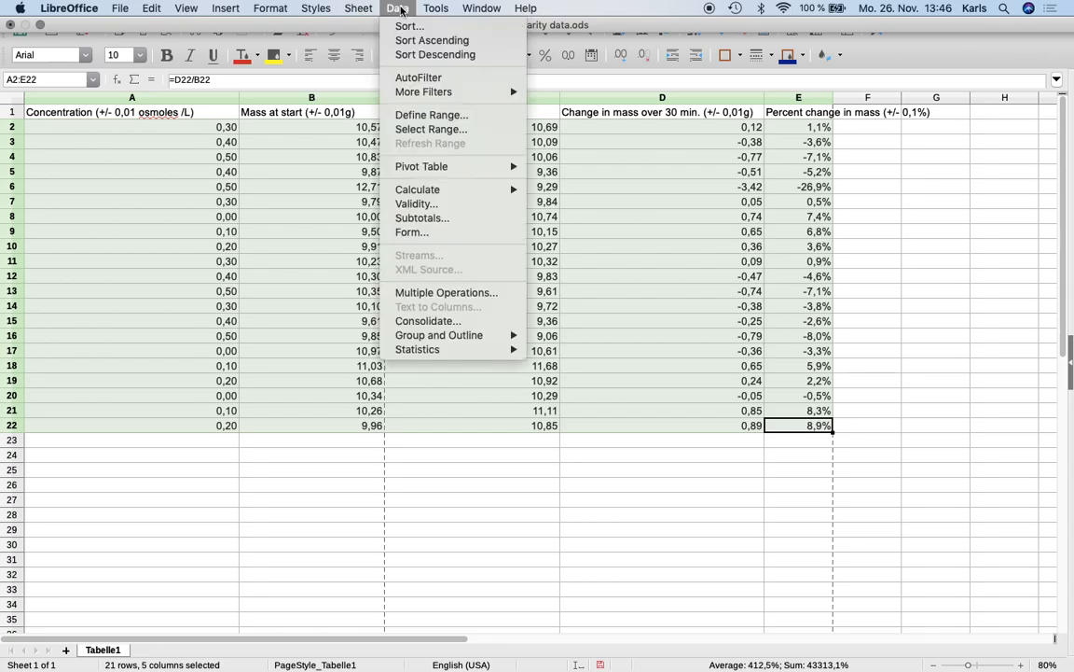
pyautogui.click(410, 26)
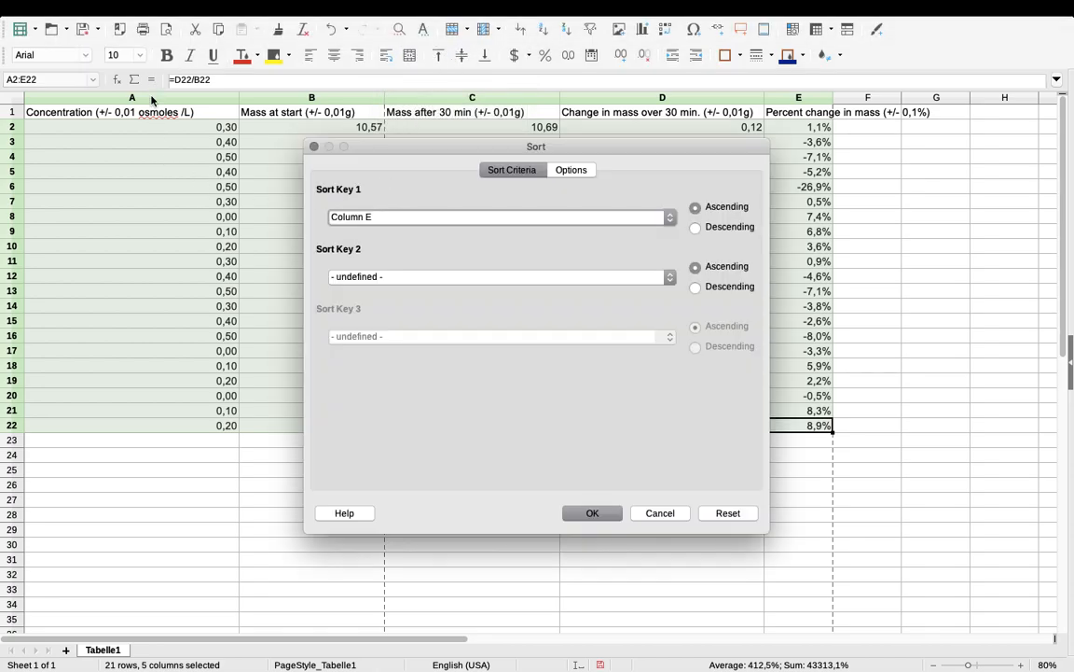
pyautogui.click(444, 217)
pyautogui.click(433, 245)
pyautogui.click(592, 513)
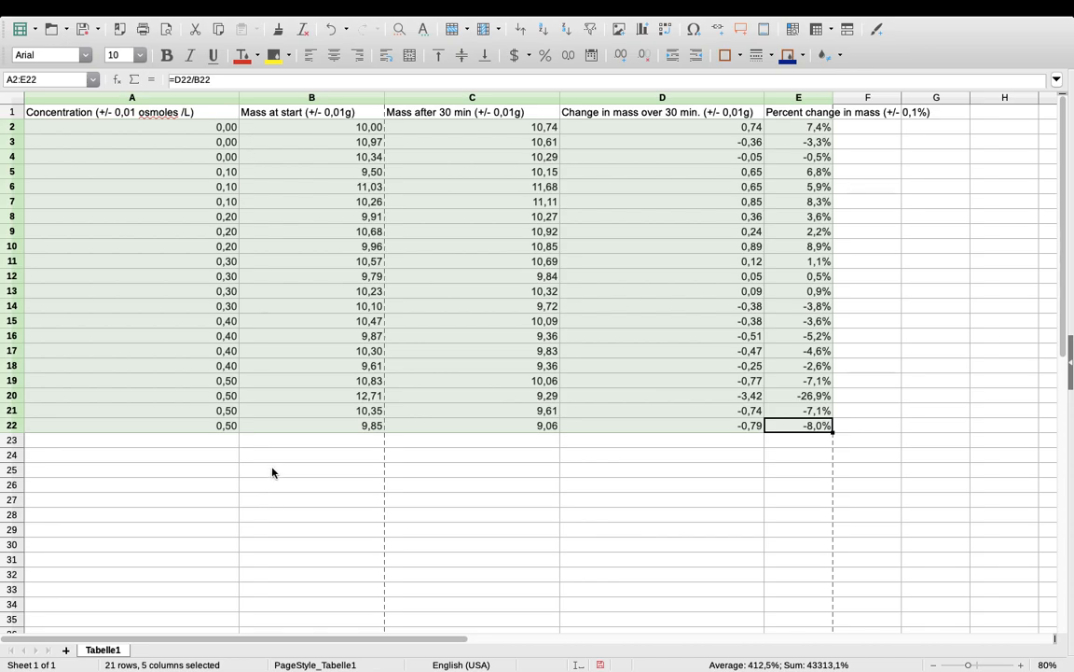
# Widen column E to fit its header.
pyautogui.click(779, 474)
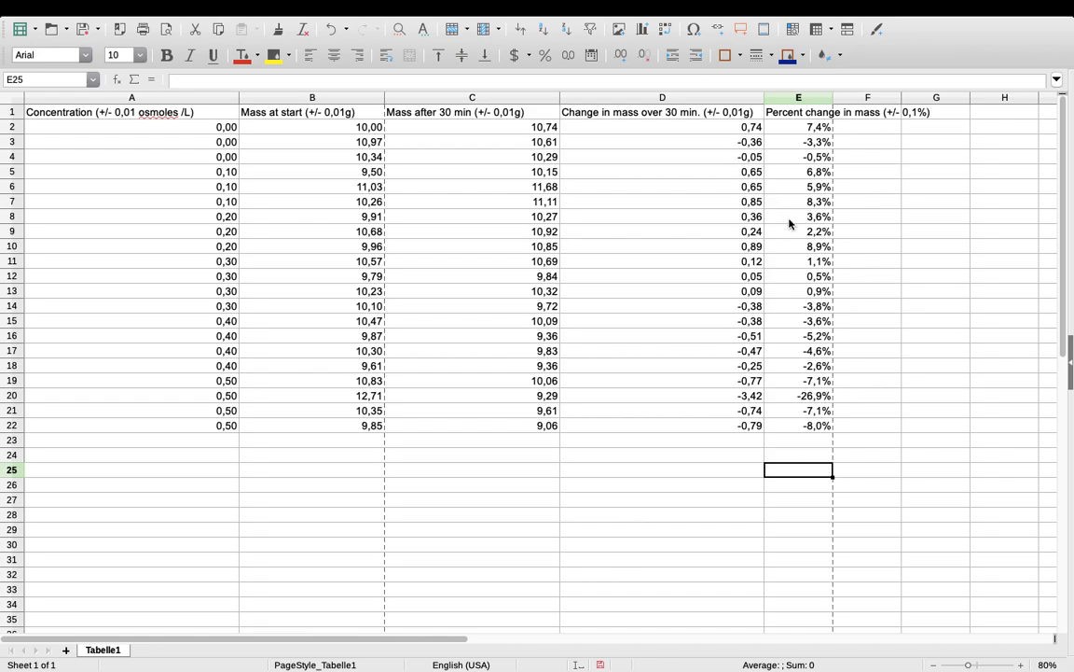
pyautogui.doubleClick(832, 97)
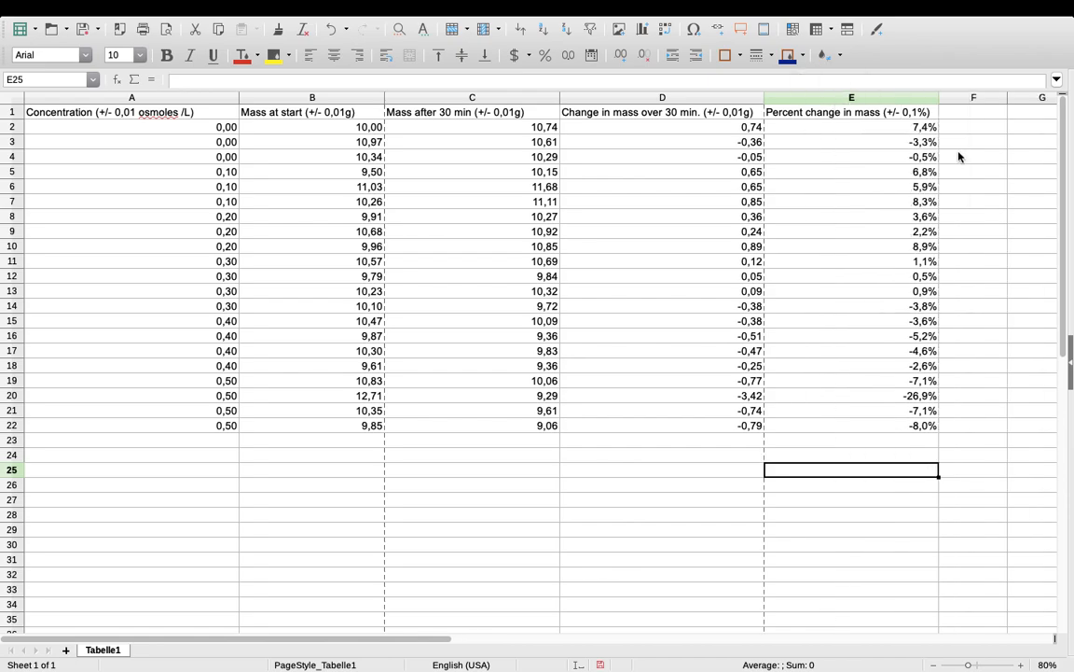
pyautogui.click(439, 546)
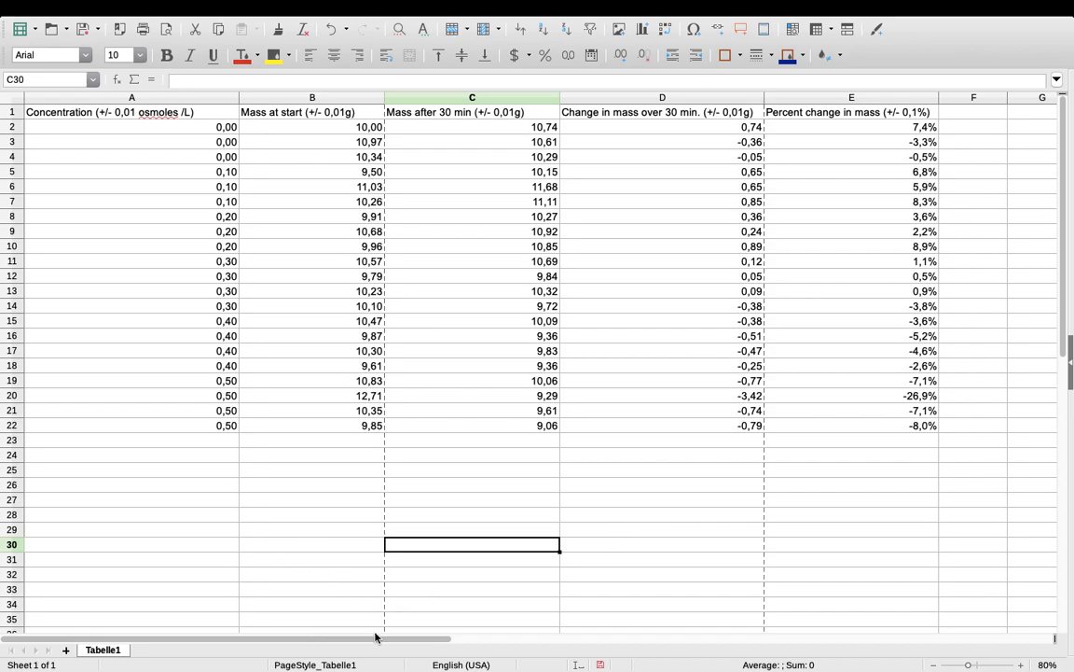
# Copy the concentration header from A1 into cell A25 below the data.
pyautogui.click(187, 488)
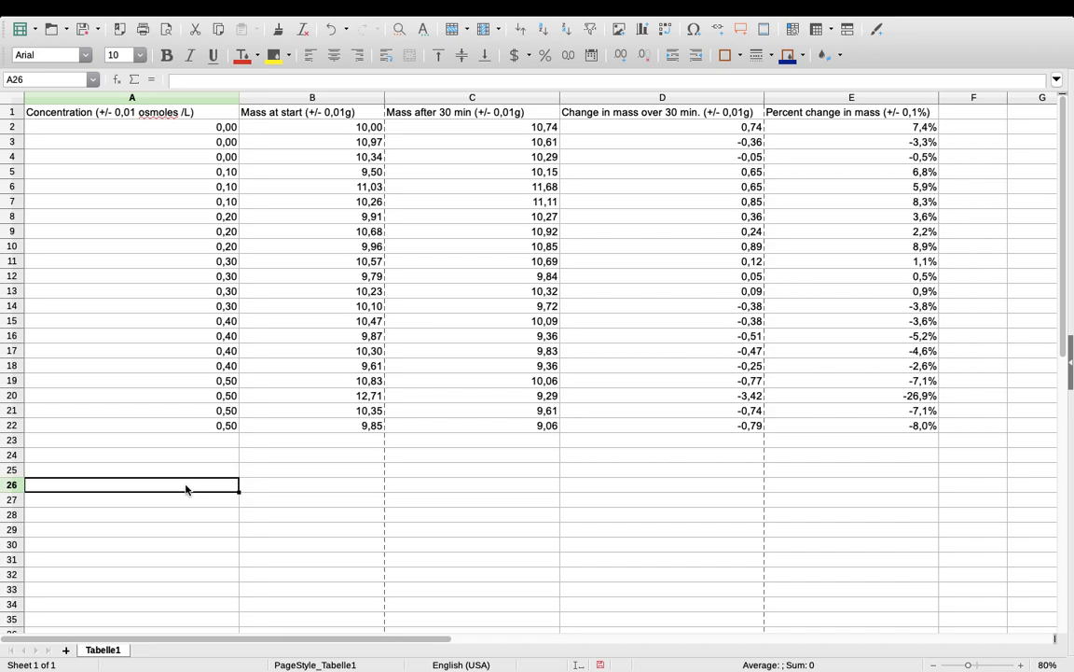
pyautogui.click(186, 112)
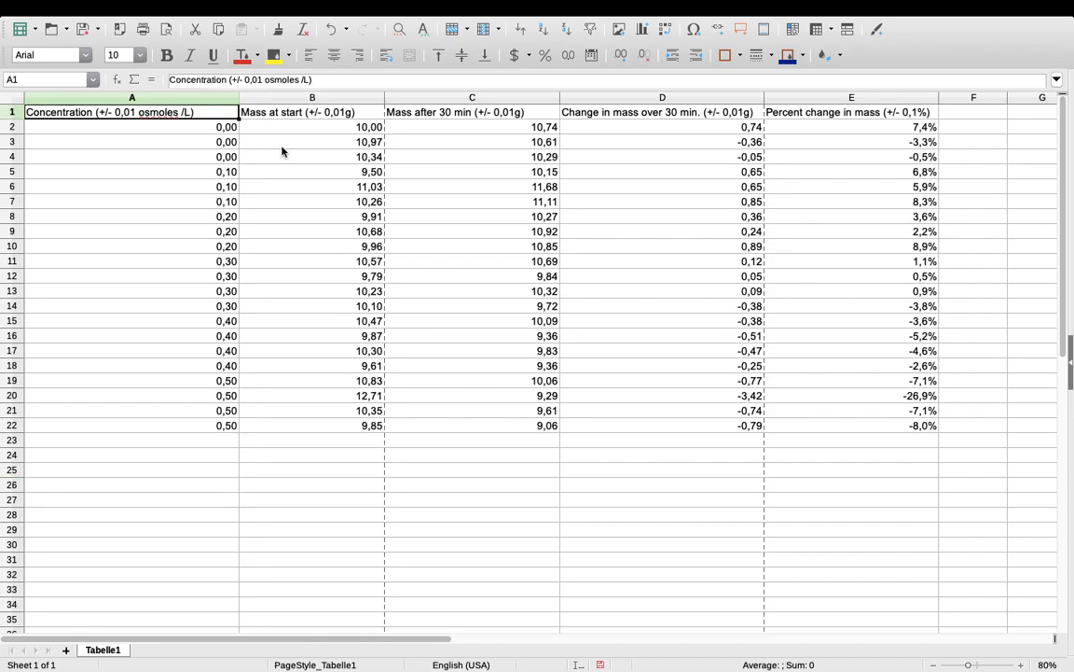
pyautogui.press('super+c')
pyautogui.click(173, 472)
pyautogui.press('super+v')
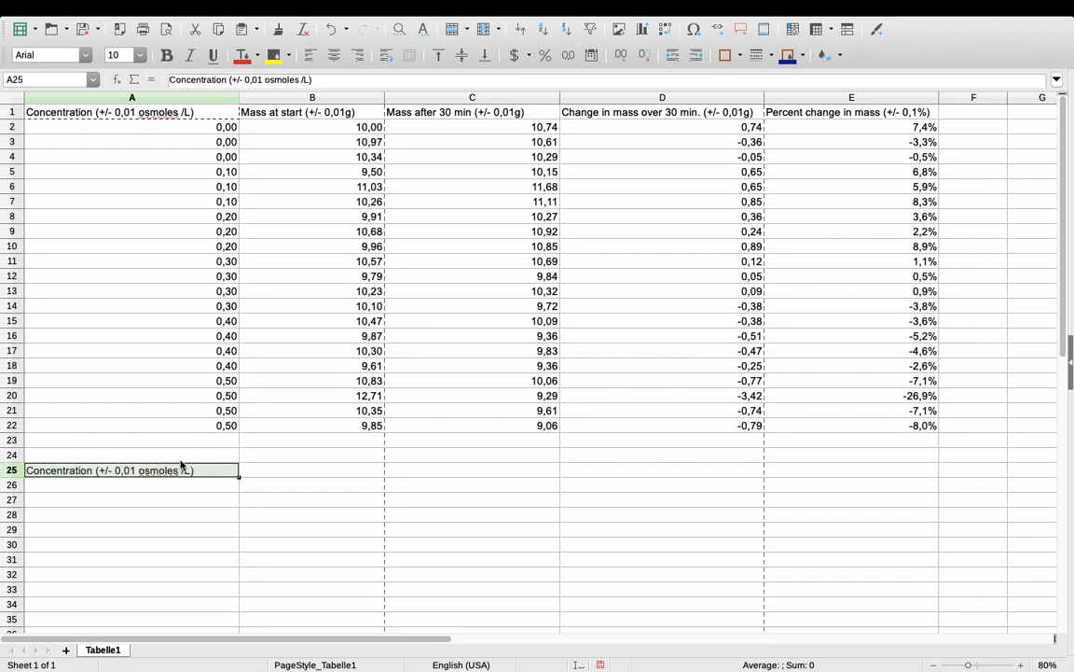
# Fill A26:A31 below the copied concentration header with the values 0,00, 0,1, 0,2, 0,3, 0,4 and 0,5.
pyautogui.click(168, 489)
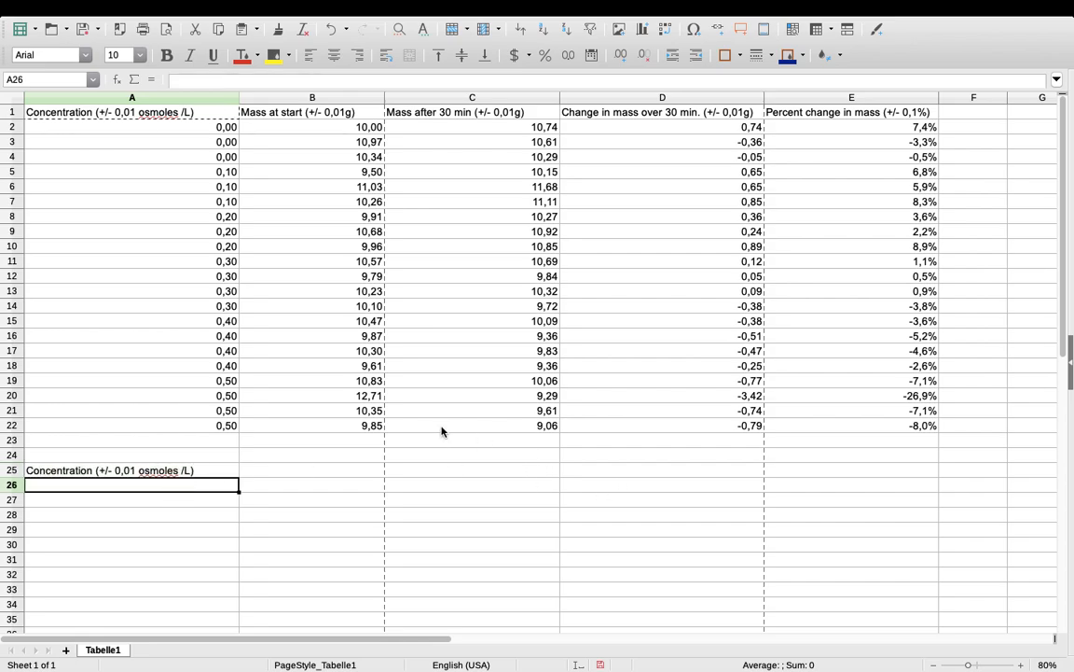
pyautogui.write('0,00')
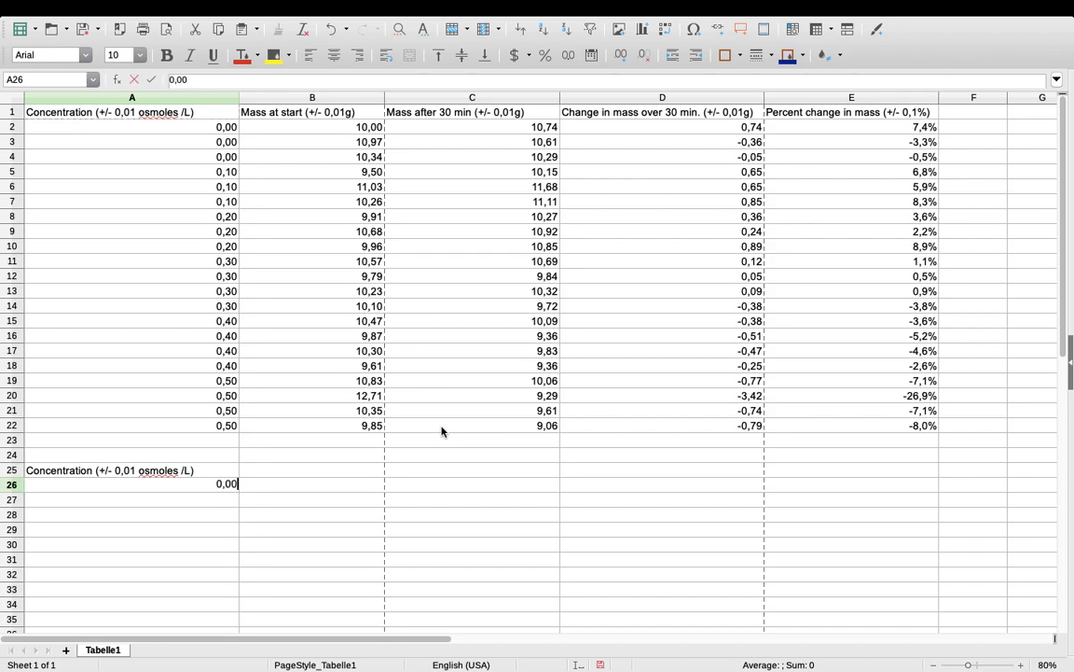
pyautogui.press('Return')
pyautogui.write('0,1')
pyautogui.press('Return')
pyautogui.write('0,2')
pyautogui.press('Return')
pyautogui.write('0,')
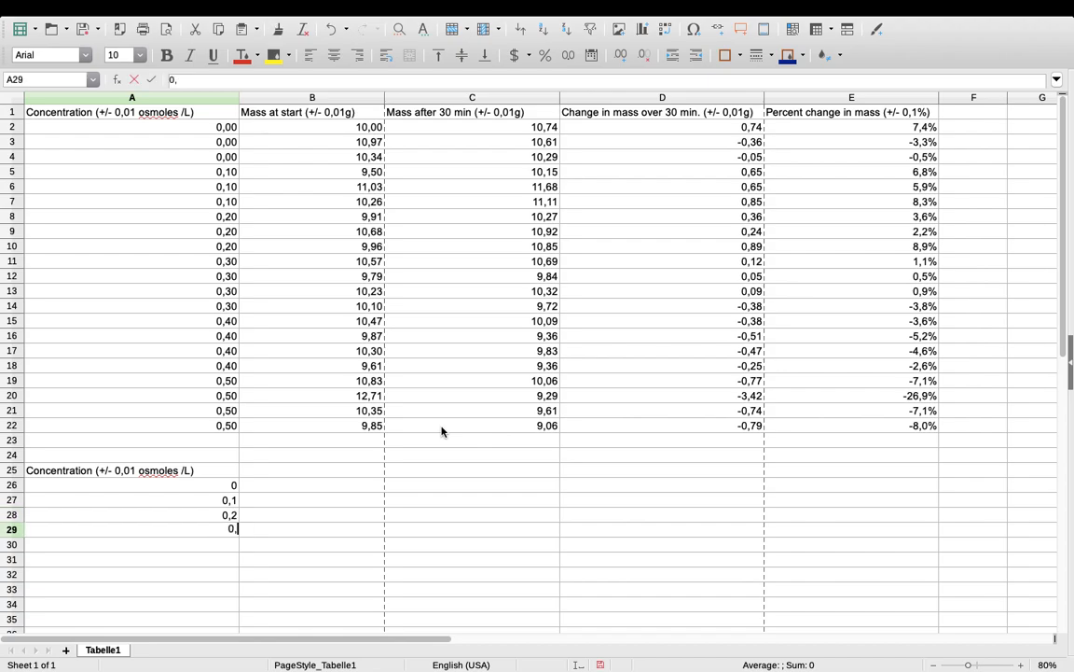
pyautogui.write('3')
pyautogui.press('Return')
pyautogui.write('0,4')
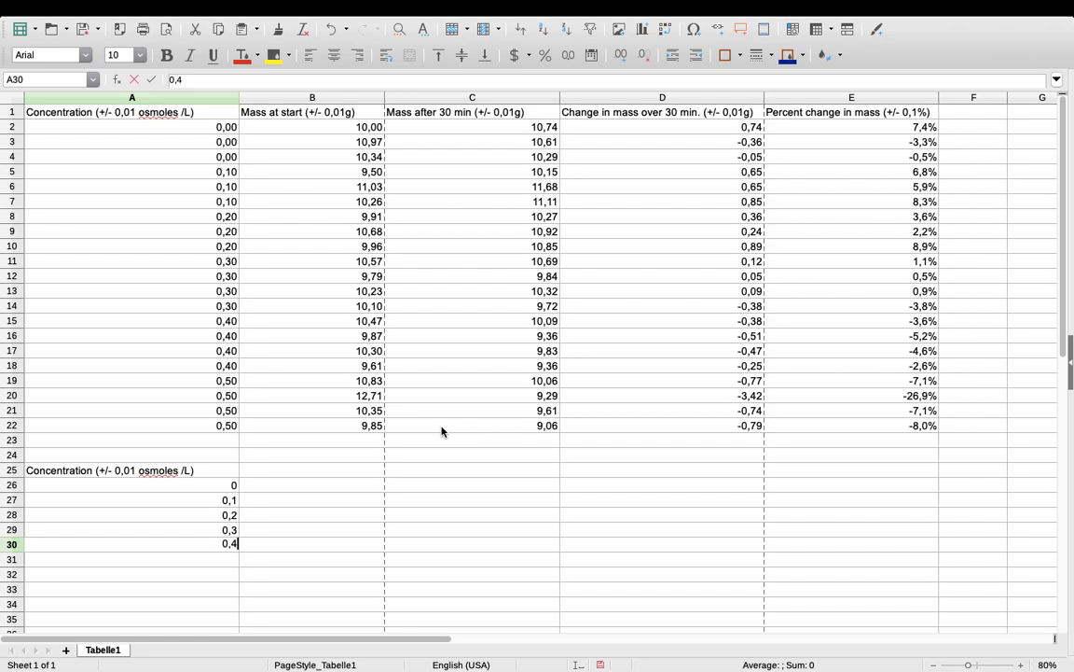
pyautogui.press('Return')
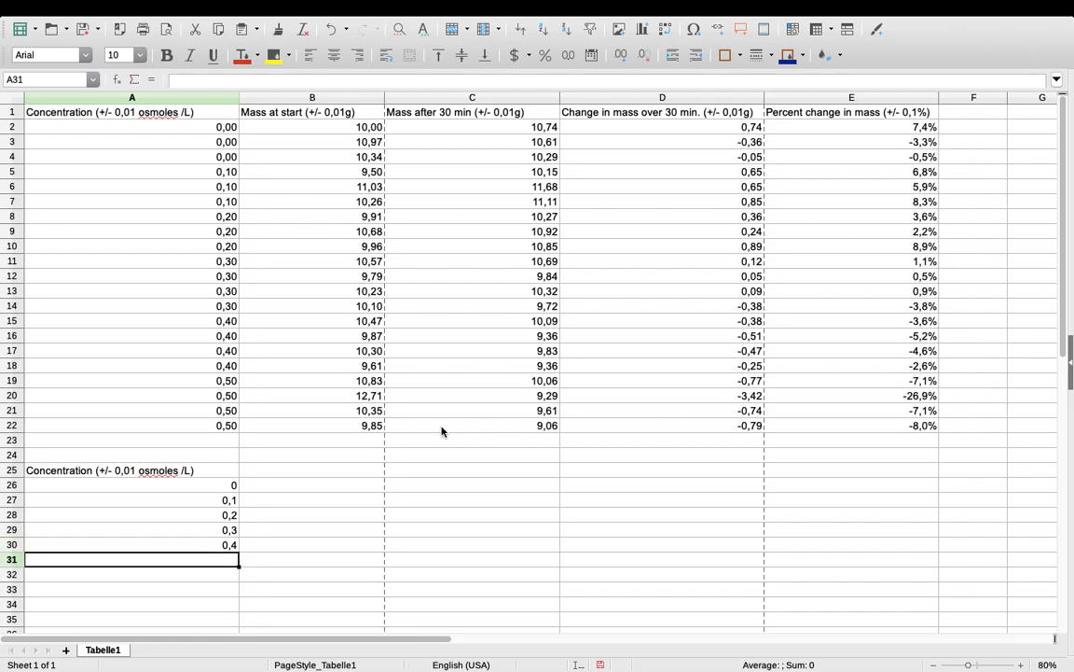
pyautogui.write('0,5')
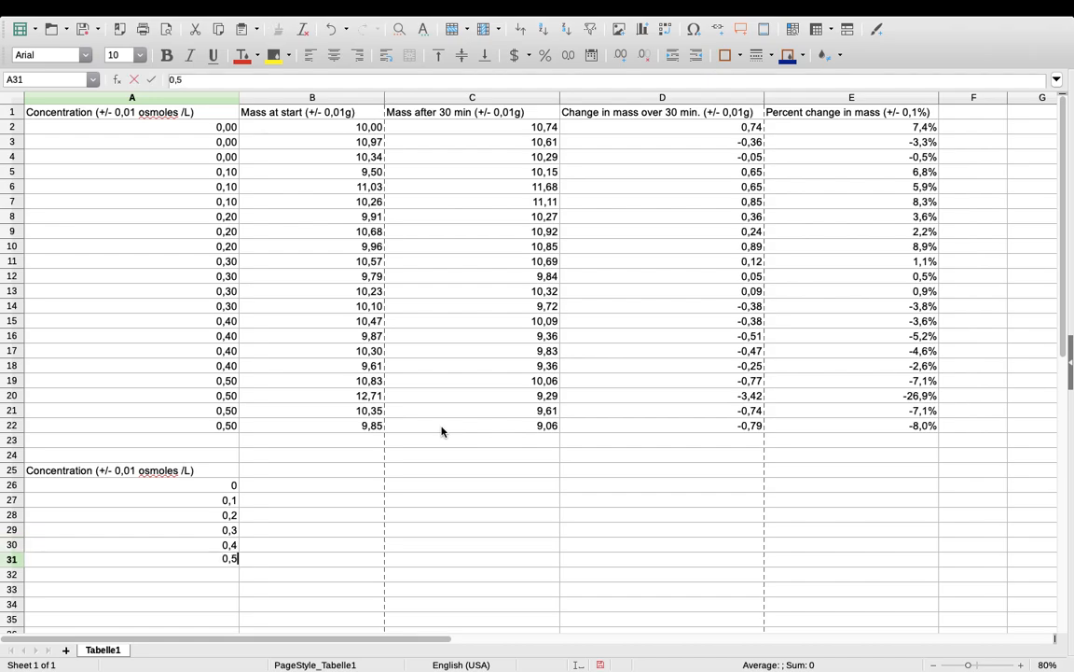
pyautogui.press('Return')
# Format the concentrations in A26:A31 as numbers with two decimal places.
pyautogui.moveTo(156, 489); pyautogui.dragTo(173, 561)
pyautogui.rightClick(176, 550)
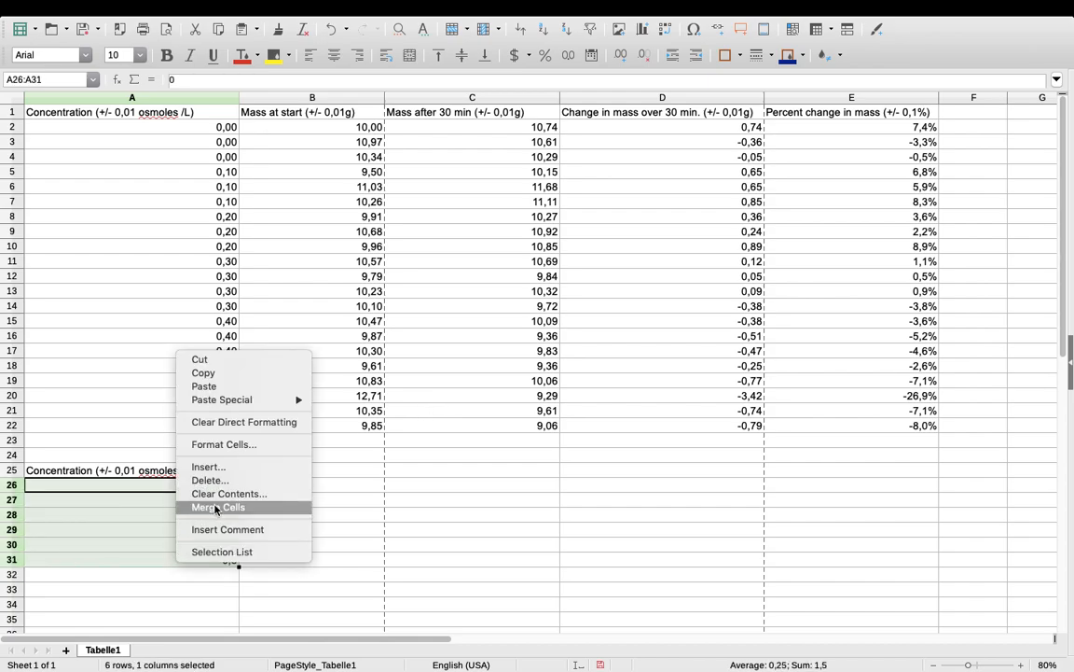
pyautogui.click(202, 445)
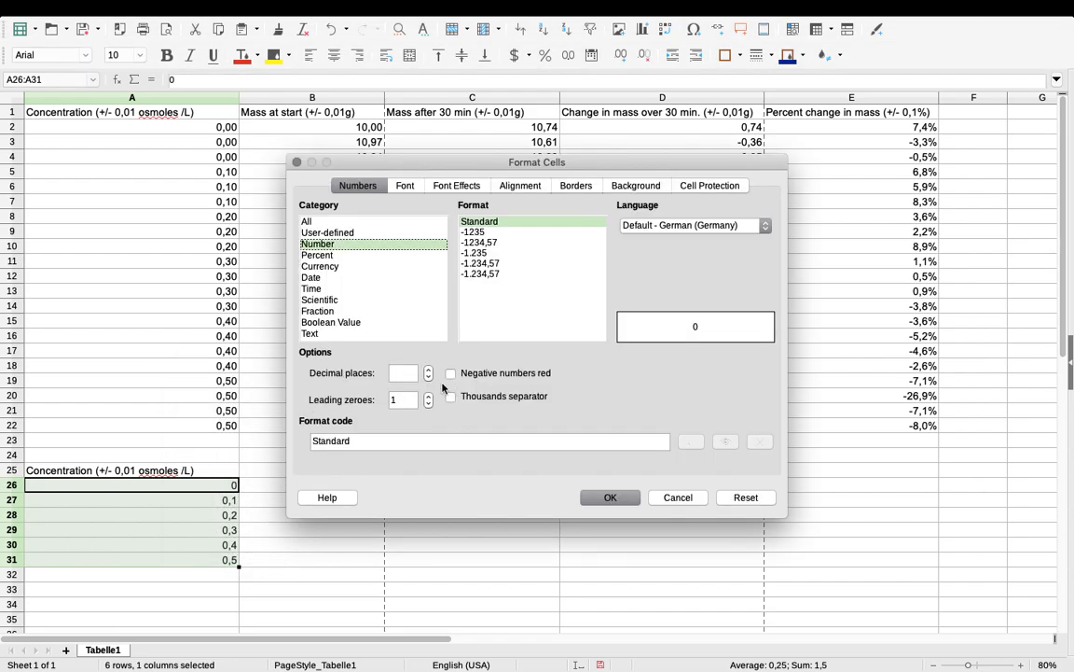
pyautogui.click(429, 368)
pyautogui.click(428, 368)
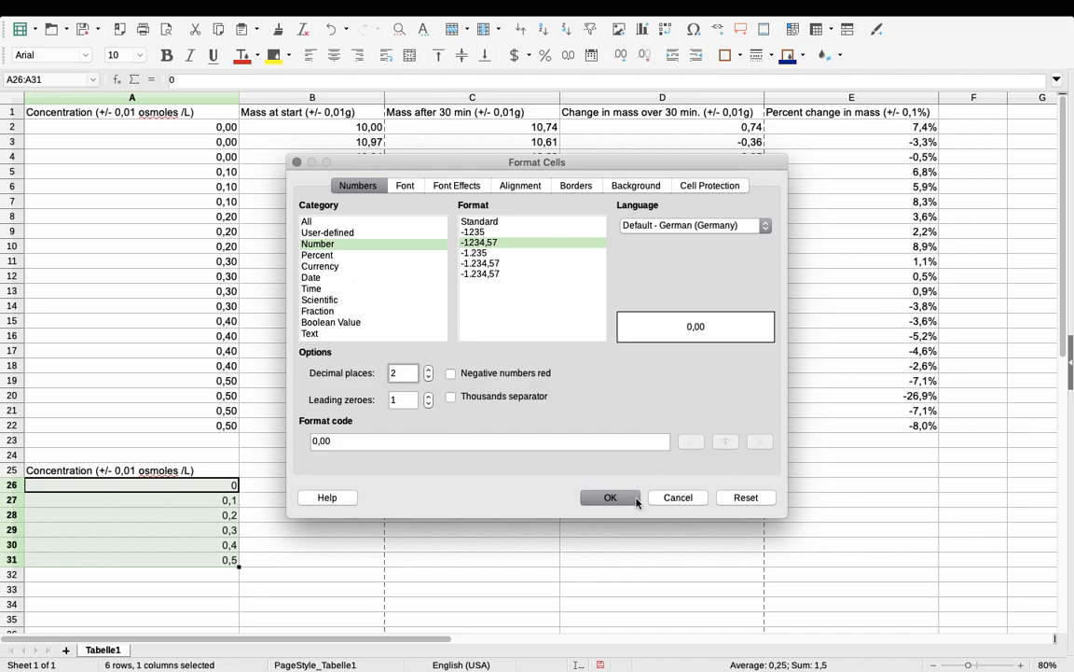
pyautogui.click(638, 499)
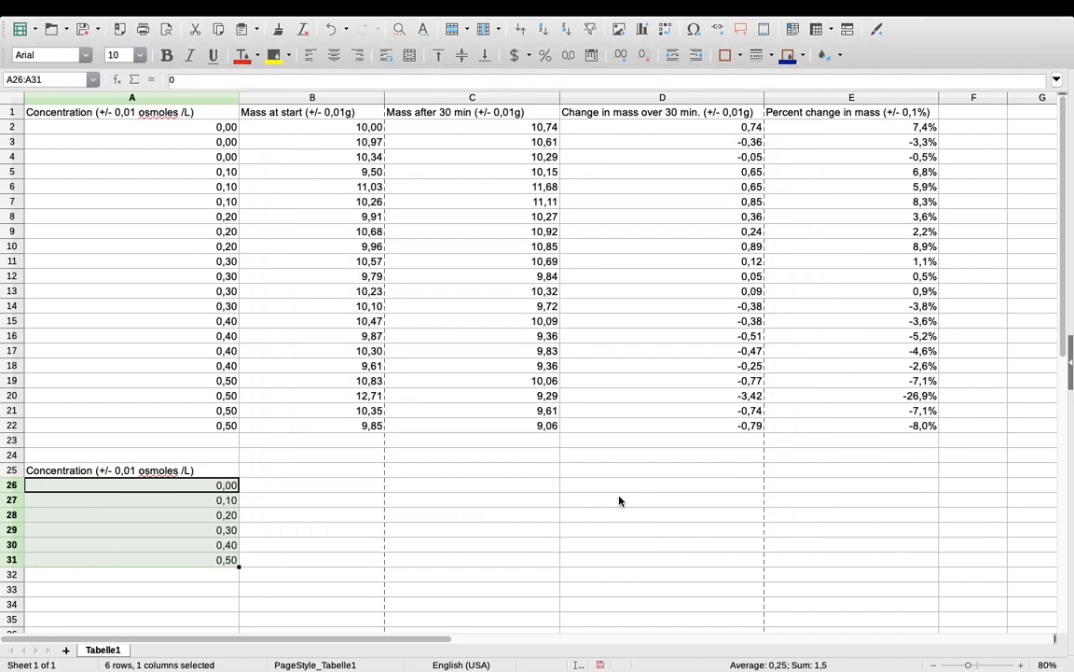
# Enter the header "Average percent change in mass (+/- 0,1 %)" in cell B25.
pyautogui.click(303, 473)
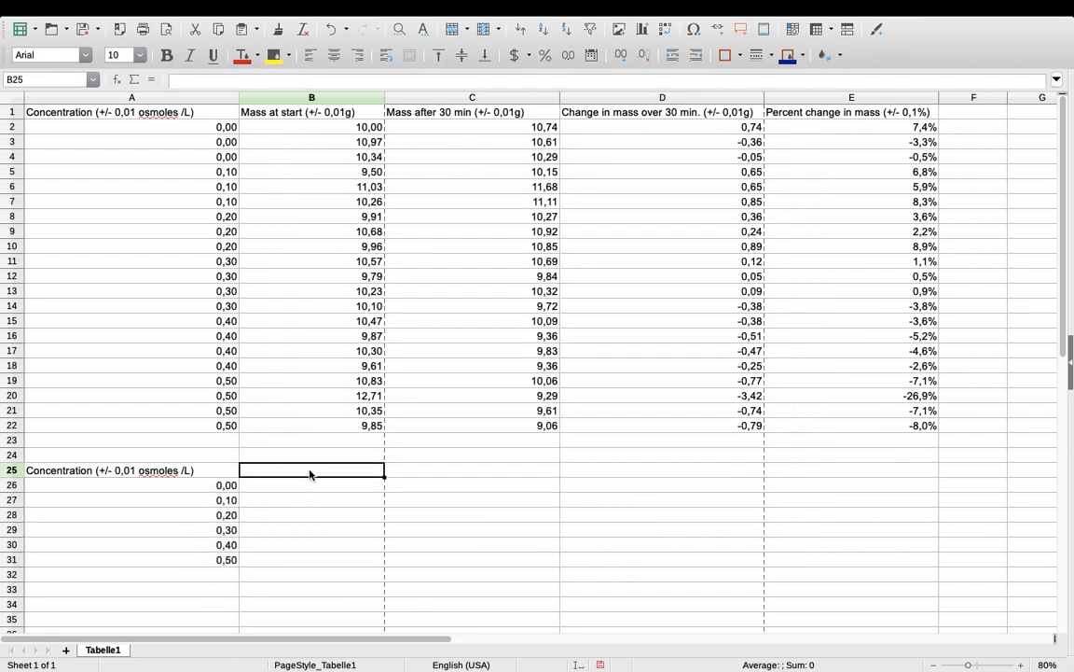
pyautogui.write('Ave')
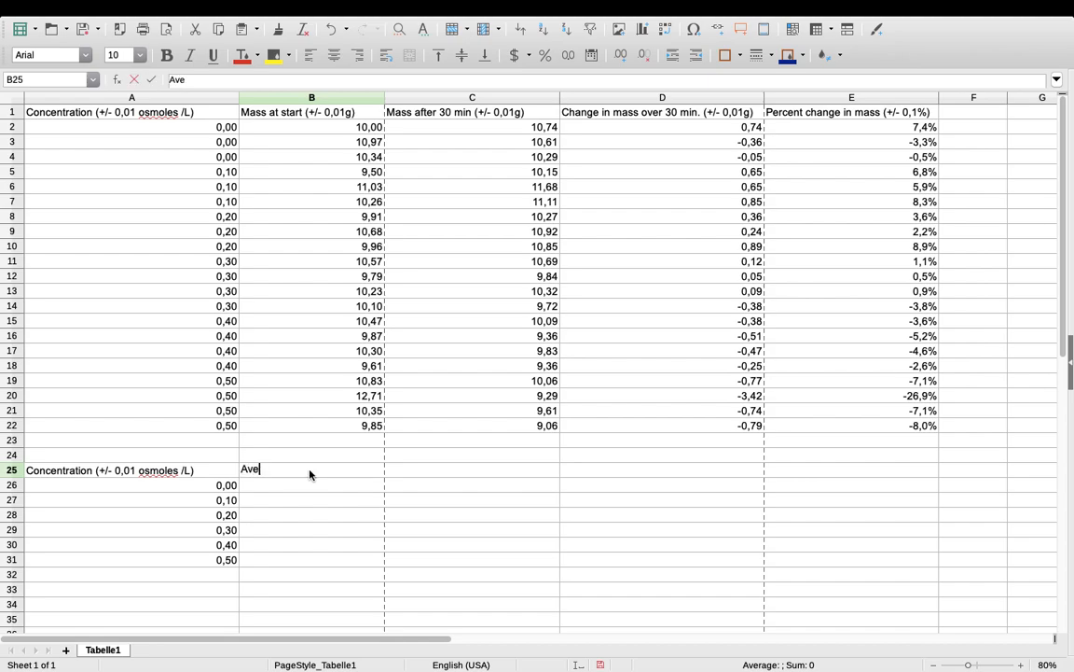
pyautogui.write('rage percent chan')
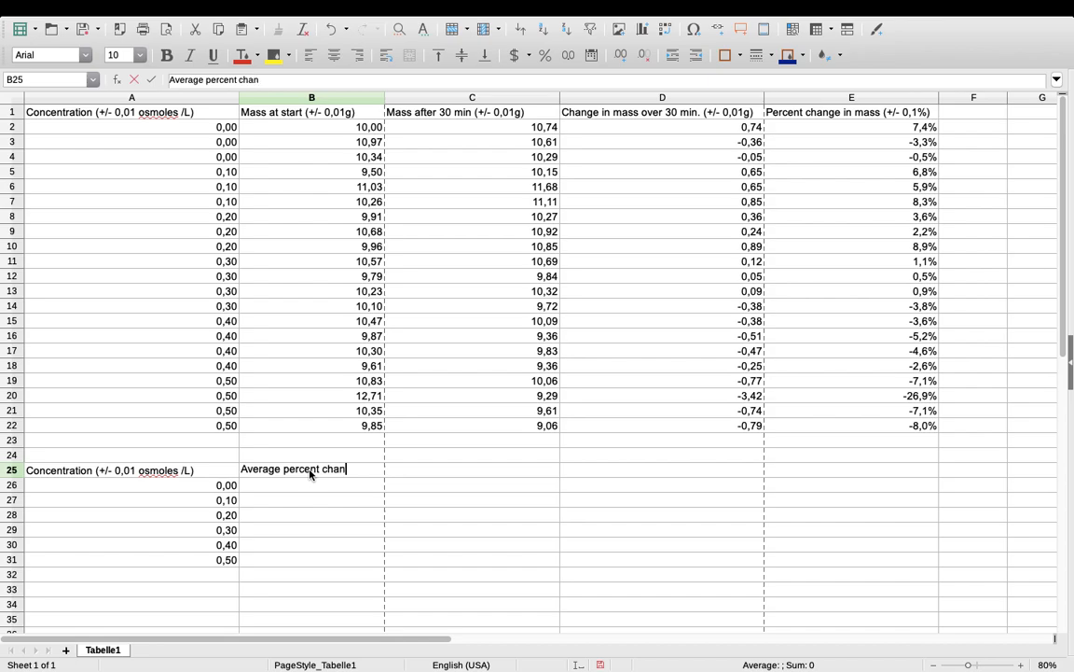
pyautogui.write('ge in mass 8')
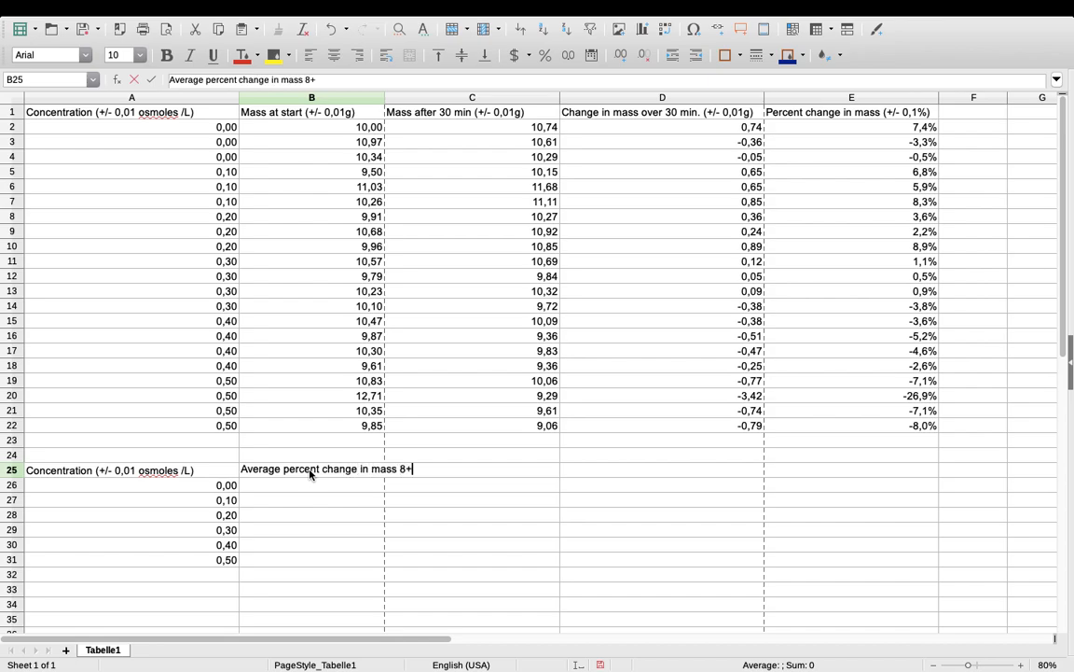
pyautogui.write('+/- 0,q1')
pyautogui.press('BackSpace')
pyautogui.write('1 %)')
pyautogui.press('Left')
pyautogui.press('Left')
pyautogui.press('Left')
pyautogui.press('Left')
pyautogui.press('Left')
pyautogui.press('Left')
pyautogui.press('Left')
pyautogui.press('Left')
pyautogui.press('Left')
pyautogui.press('Left')
pyautogui.press('BackSpace')
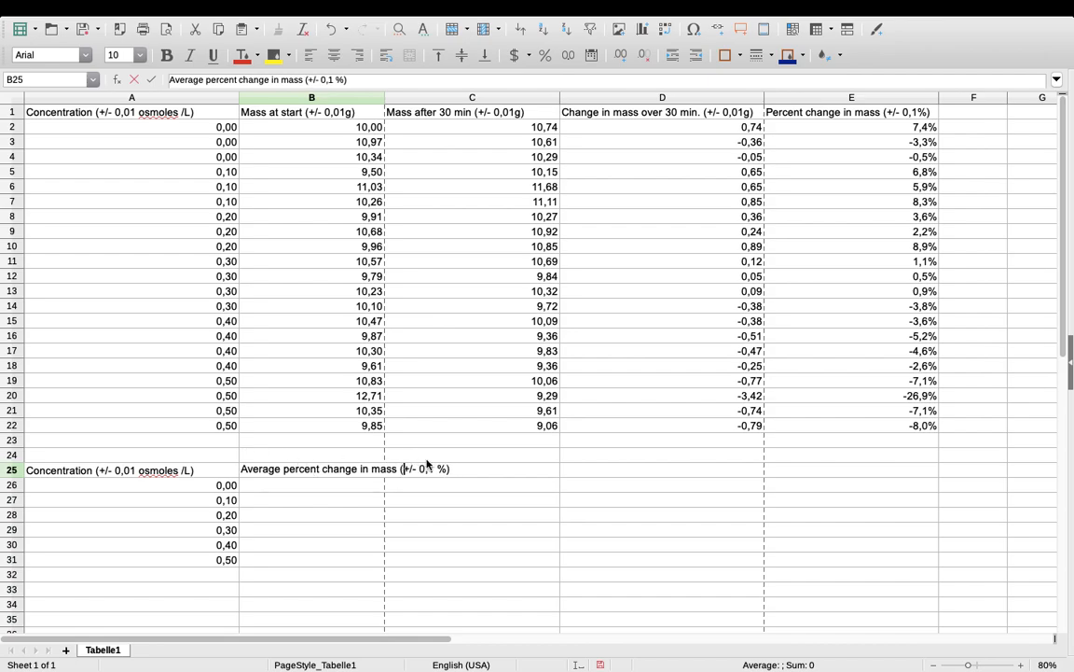
pyautogui.click(350, 523)
# Calculate the average percent change for the 0,00 concentration in B26 with AVERAGE over E2:E4.
pyautogui.click(339, 486)
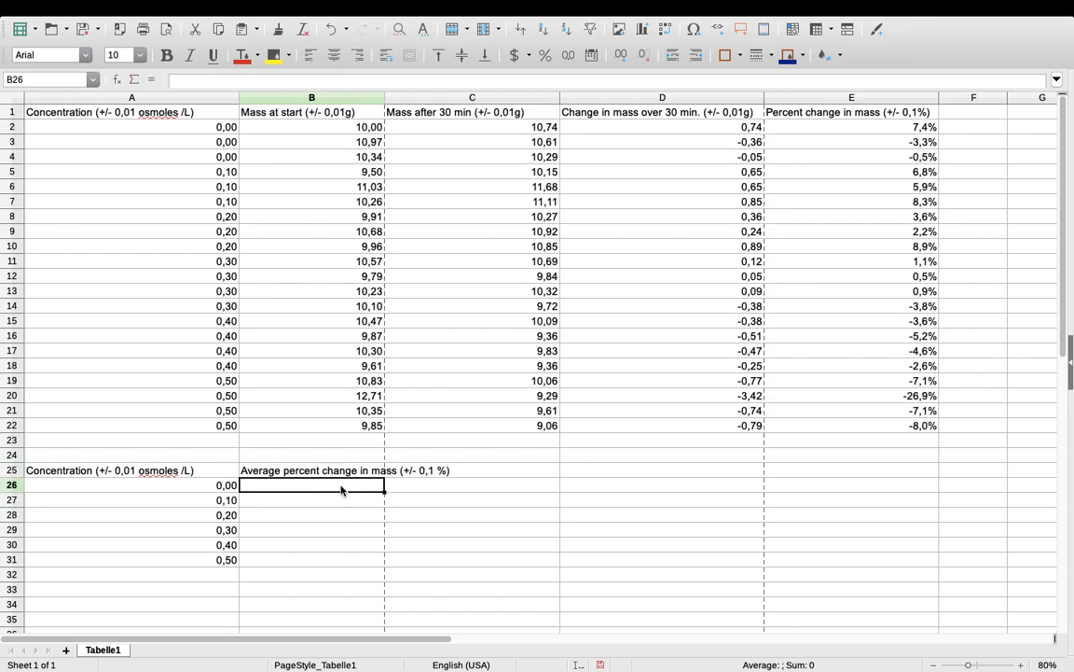
pyautogui.write('=')
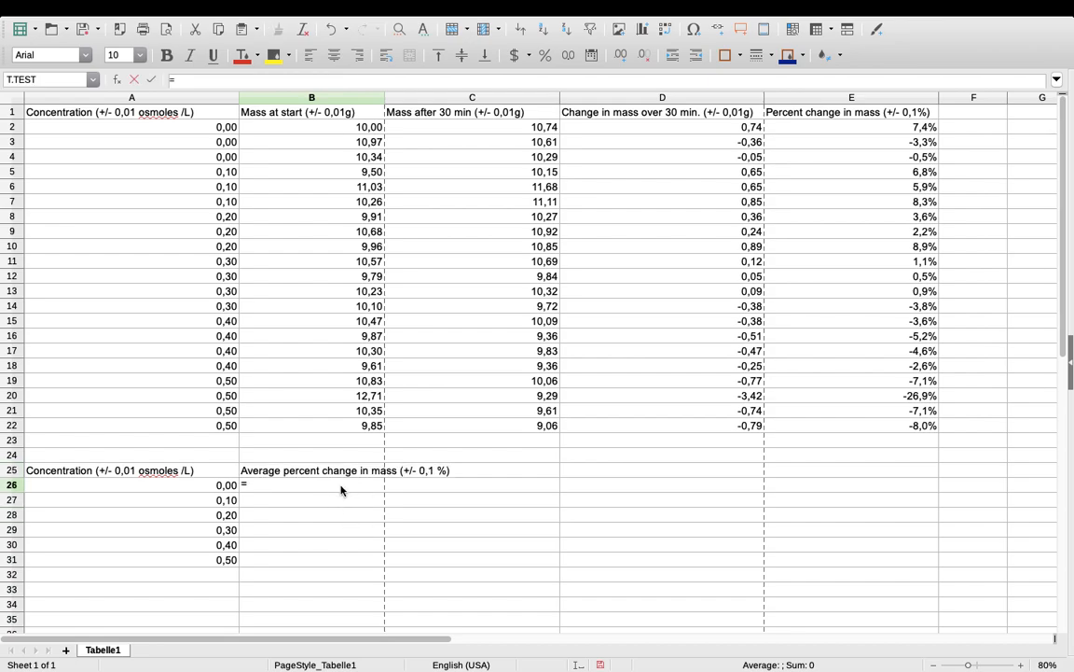
pyautogui.write('A')
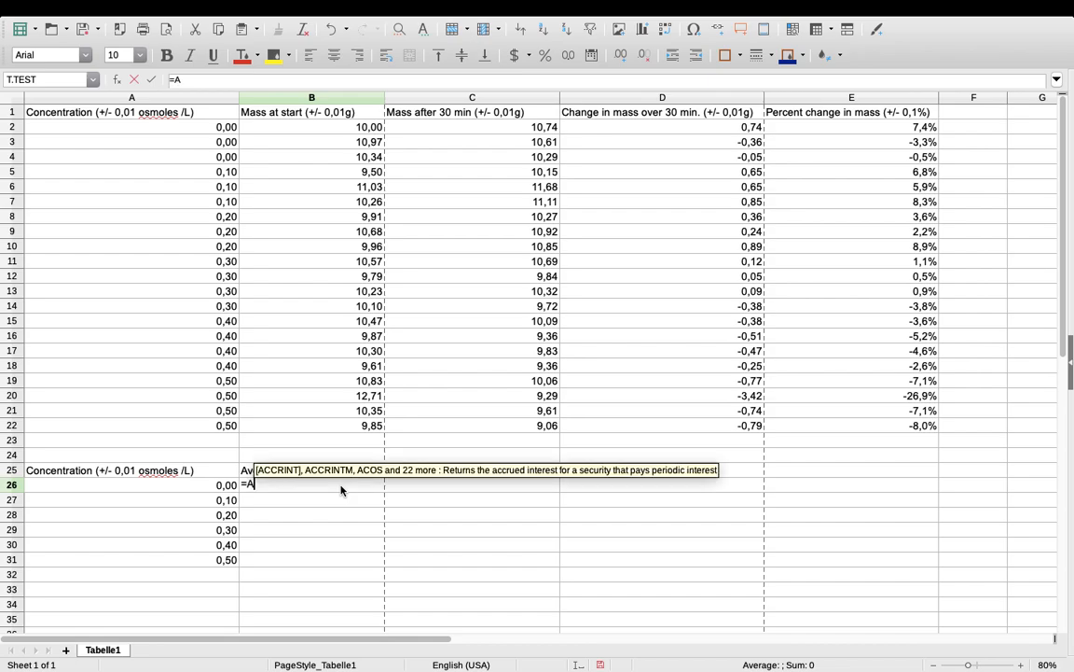
pyautogui.write('VERAGE')
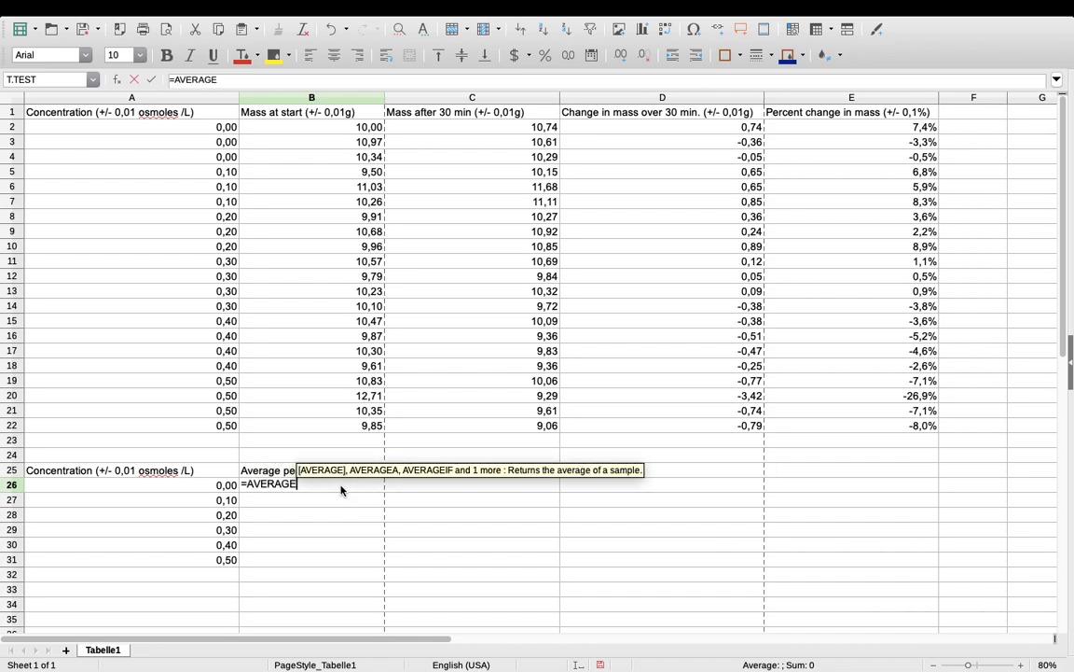
pyautogui.write('(')
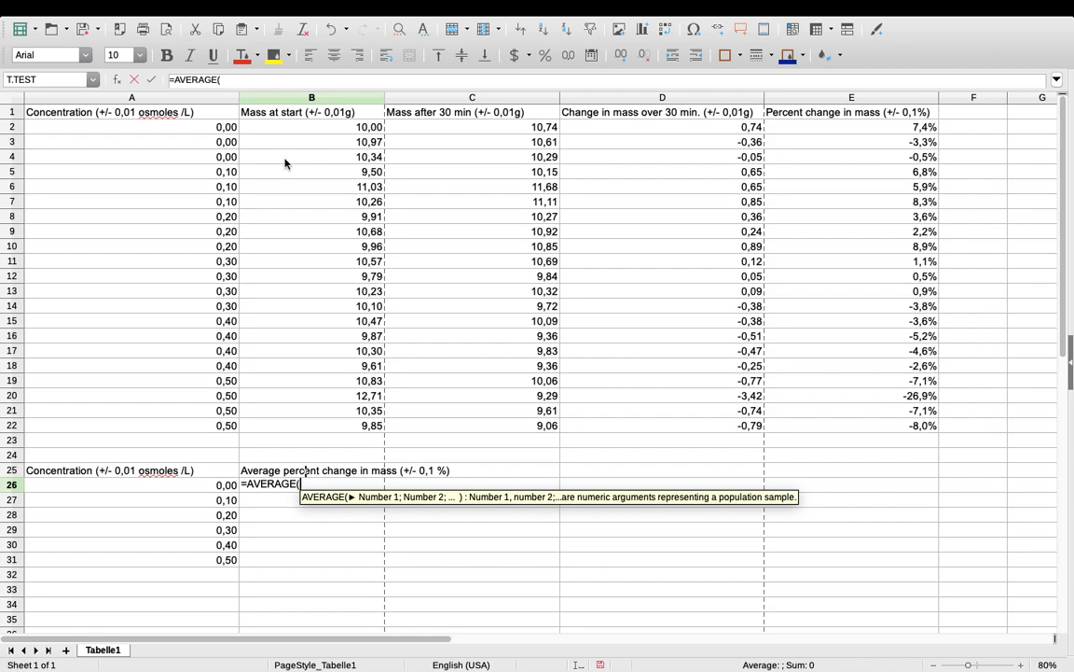
pyautogui.moveTo(900, 131); pyautogui.dragTo(901, 161)
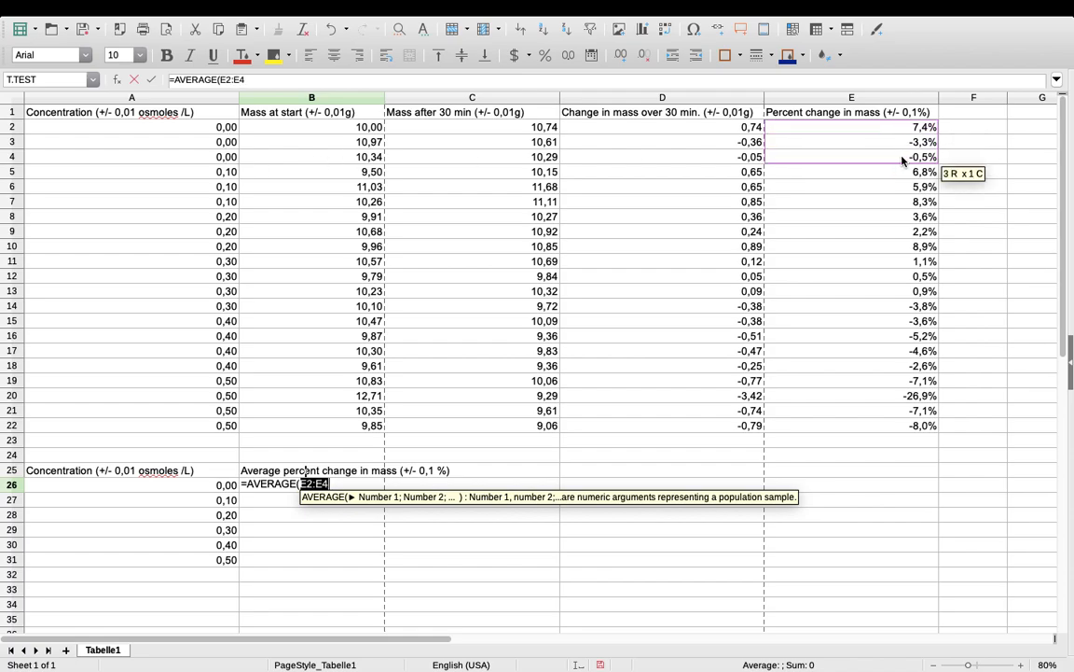
pyautogui.press('Return')
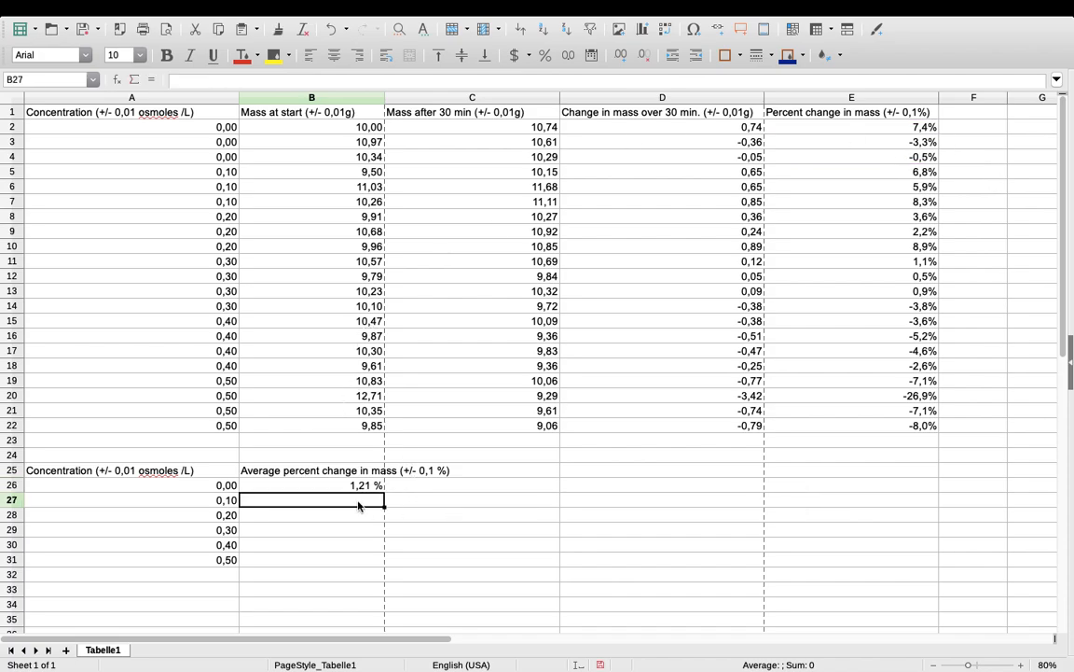
# Calculate the average percent change for the 0,10 concentration in B27 with AVERAGE over E5:E7.
pyautogui.write('=')
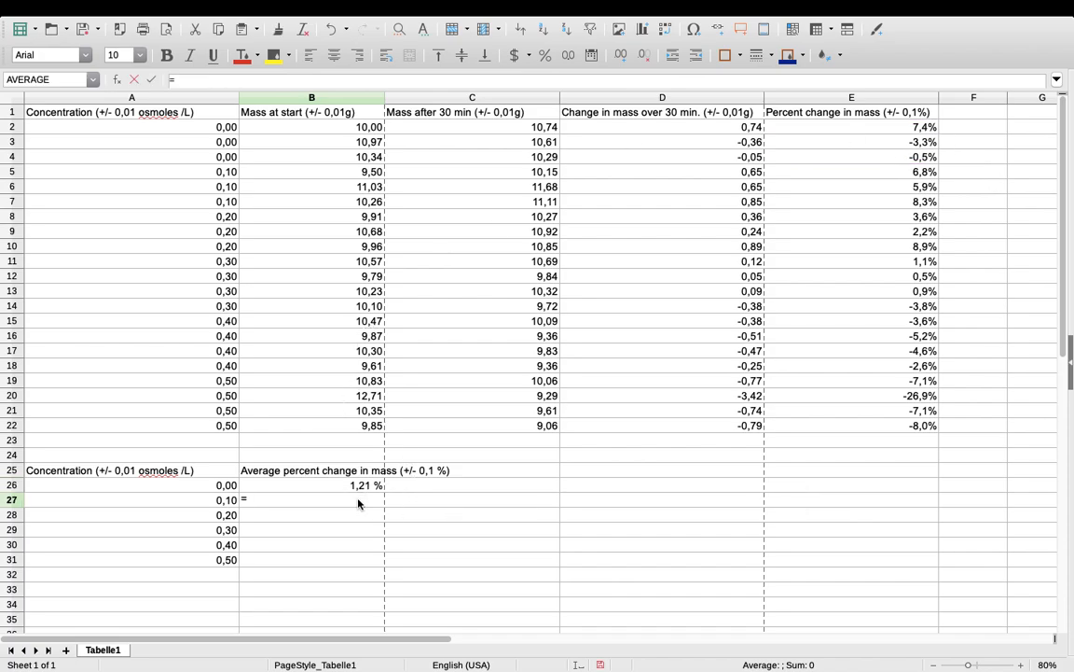
pyautogui.write('AVERAGE(')
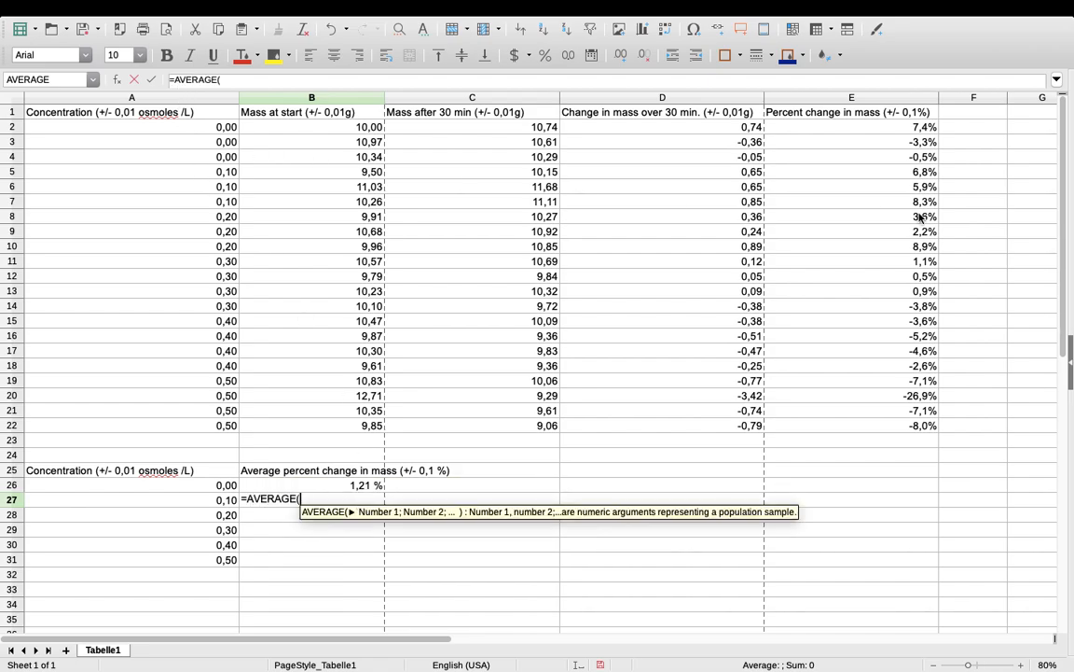
pyautogui.click(903, 174)
pyautogui.moveTo(903, 177); pyautogui.dragTo(903, 205)
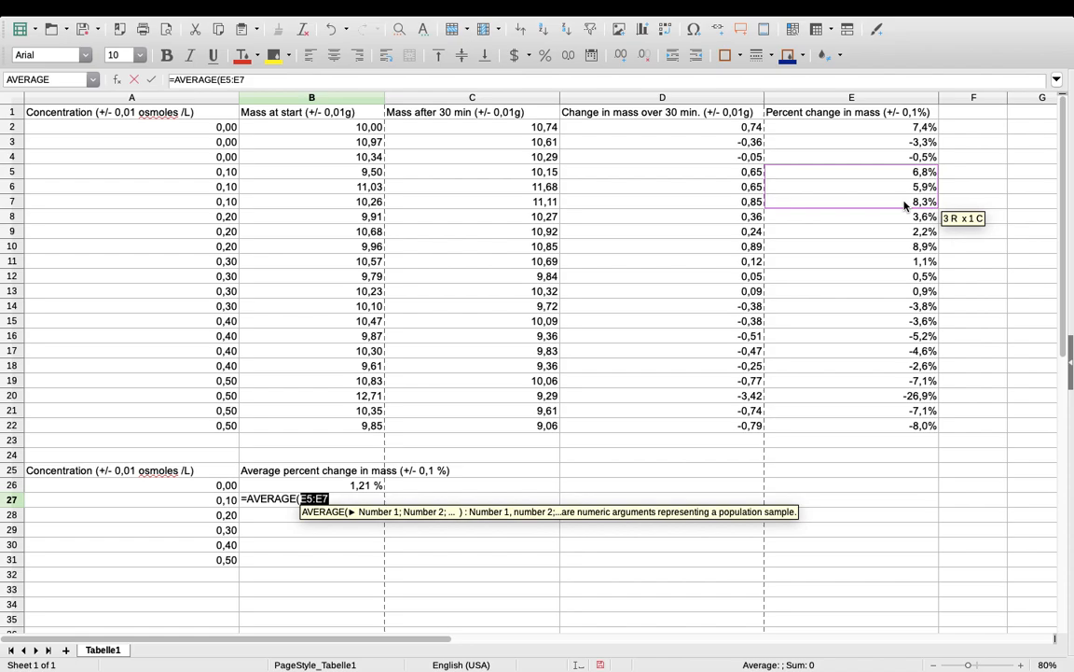
pyautogui.press('Return')
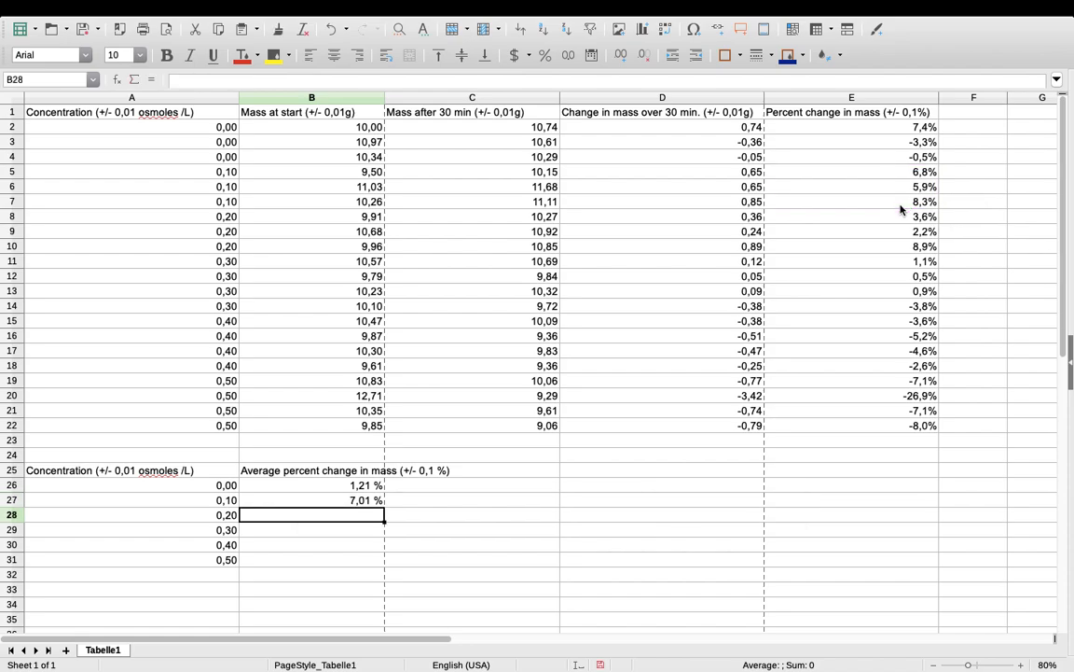
# Calculate the average percent change for the 0,20 concentration in B28 with AVERAGE over E8:E10.
pyautogui.write('=Average')
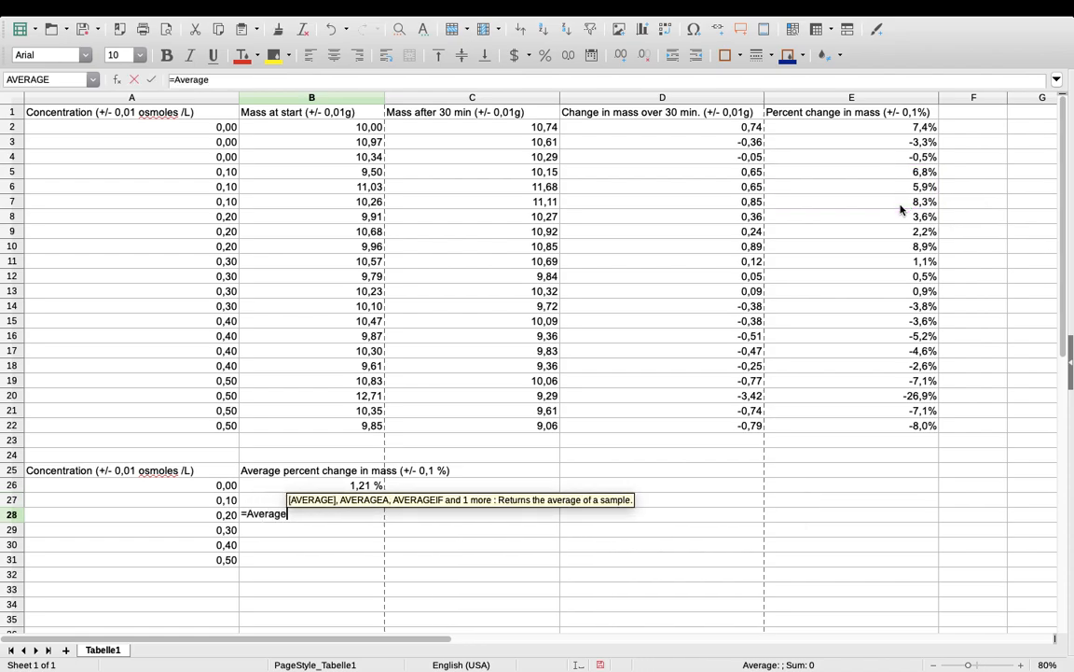
pyautogui.write('(')
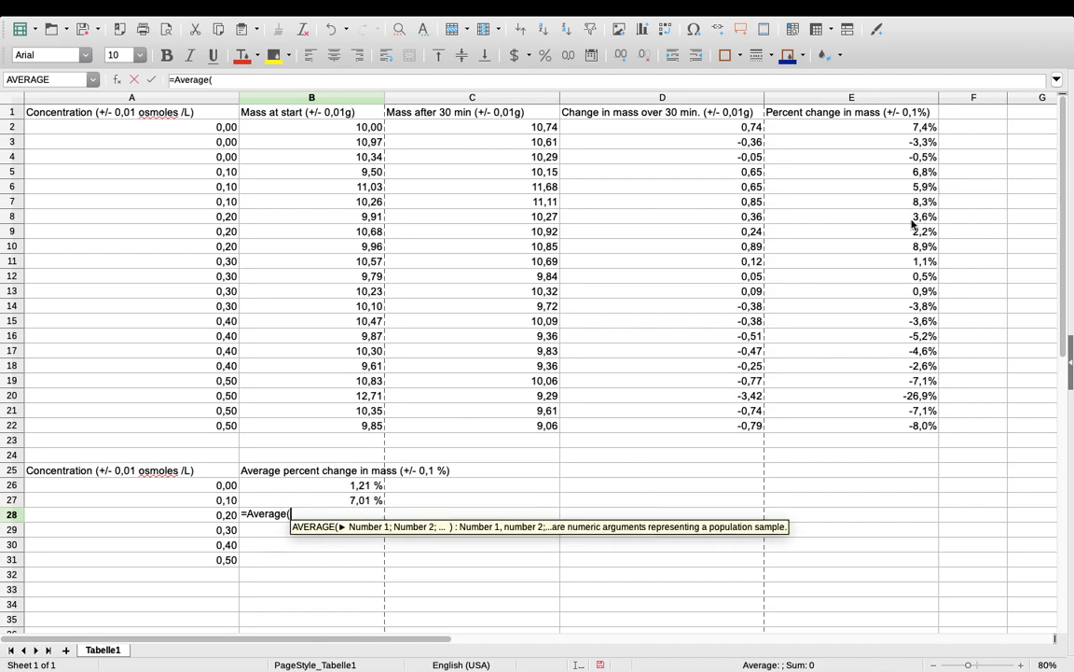
pyautogui.moveTo(904, 219); pyautogui.dragTo(905, 253)
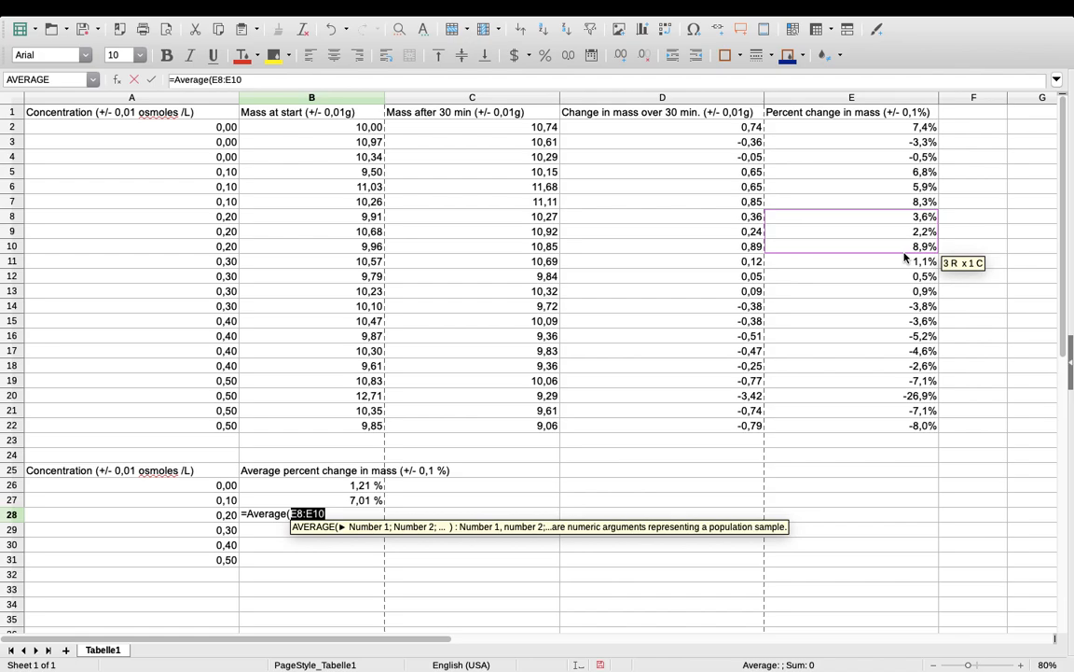
pyautogui.press('Return')
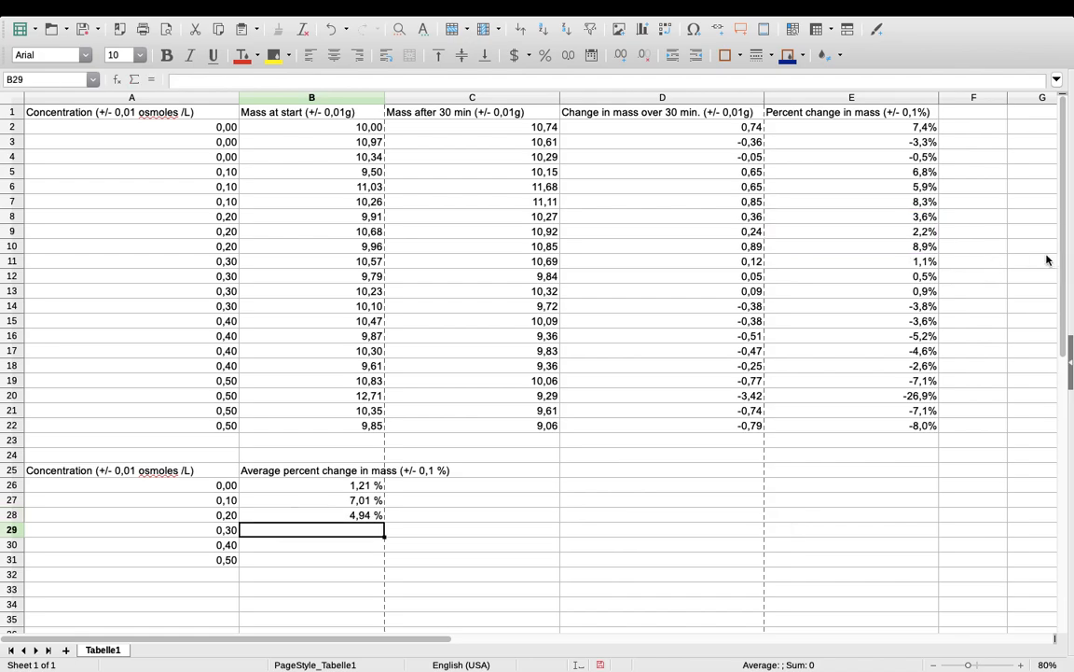
# Calculate the average percent change for the 0,30 concentration in B29 with AVERAGE over E11:E14.
pyautogui.write('=AV')
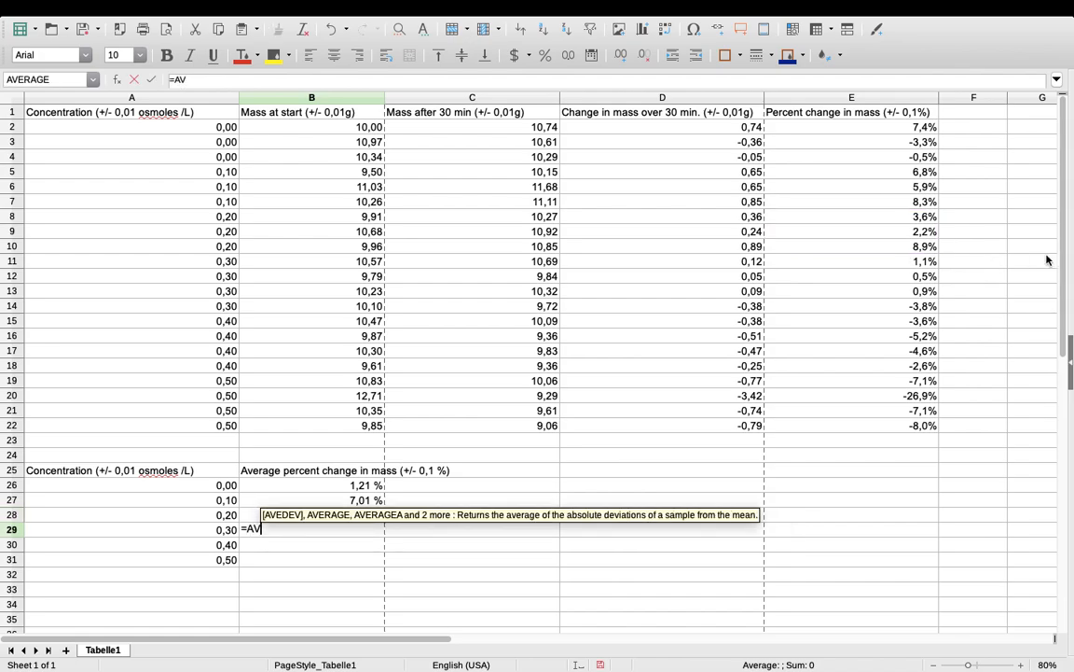
pyautogui.write('ERAG')
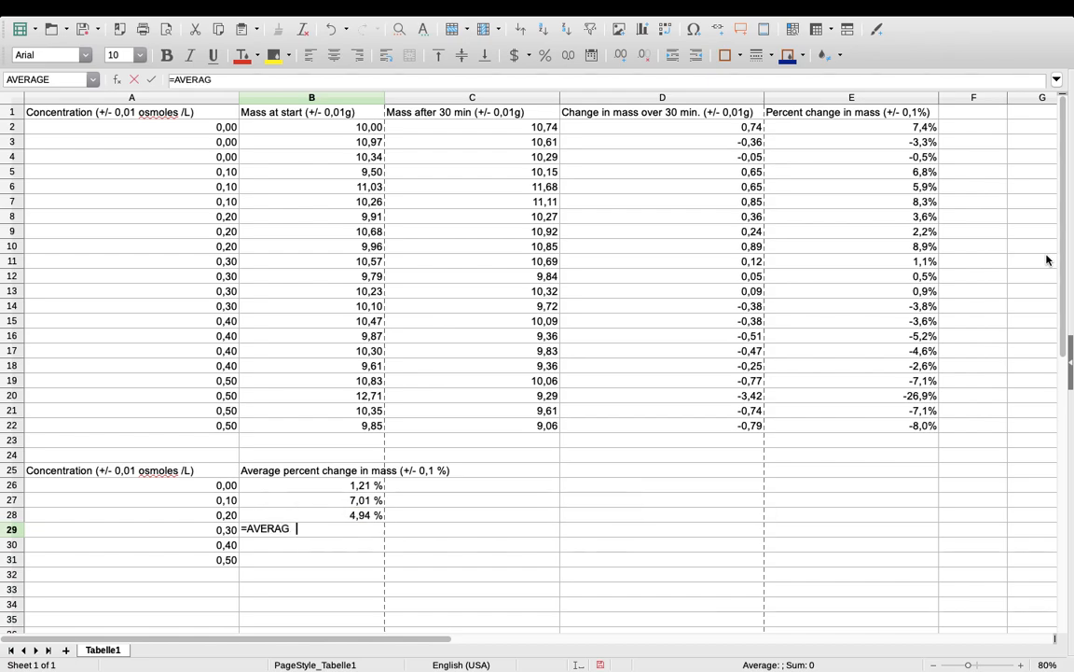
pyautogui.write('E(')
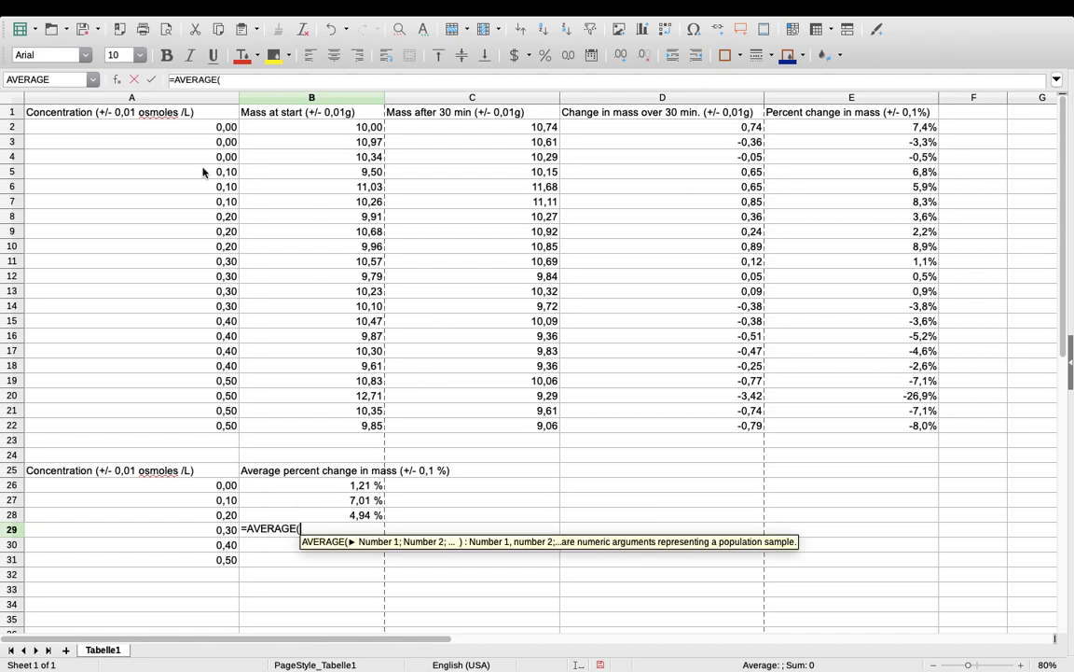
pyautogui.moveTo(895, 263); pyautogui.dragTo(905, 300)
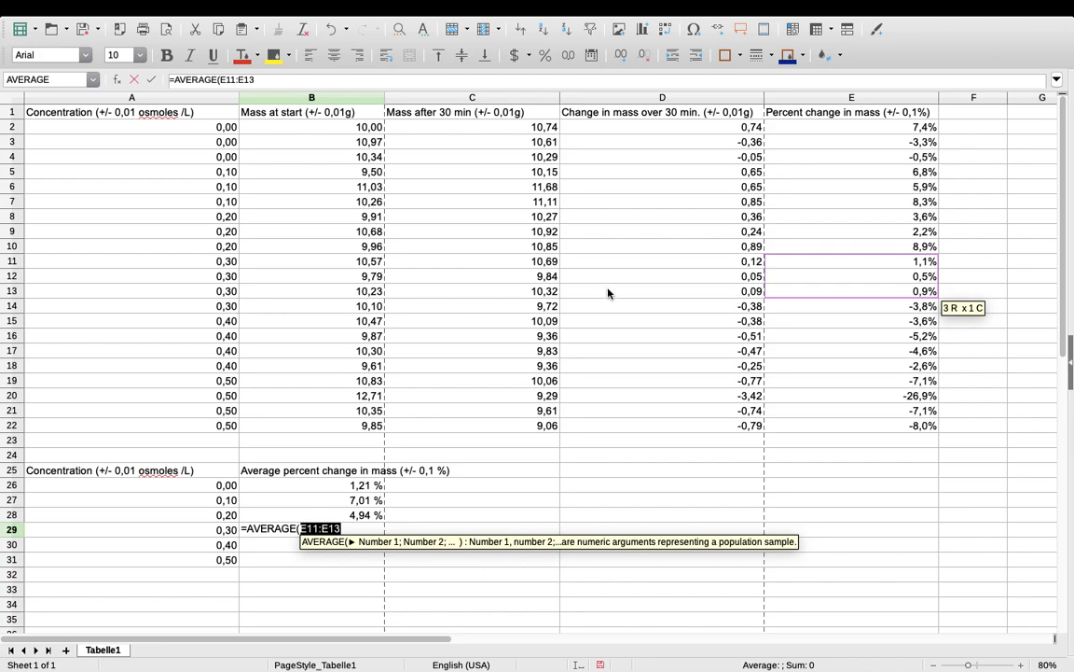
pyautogui.click(865, 310)
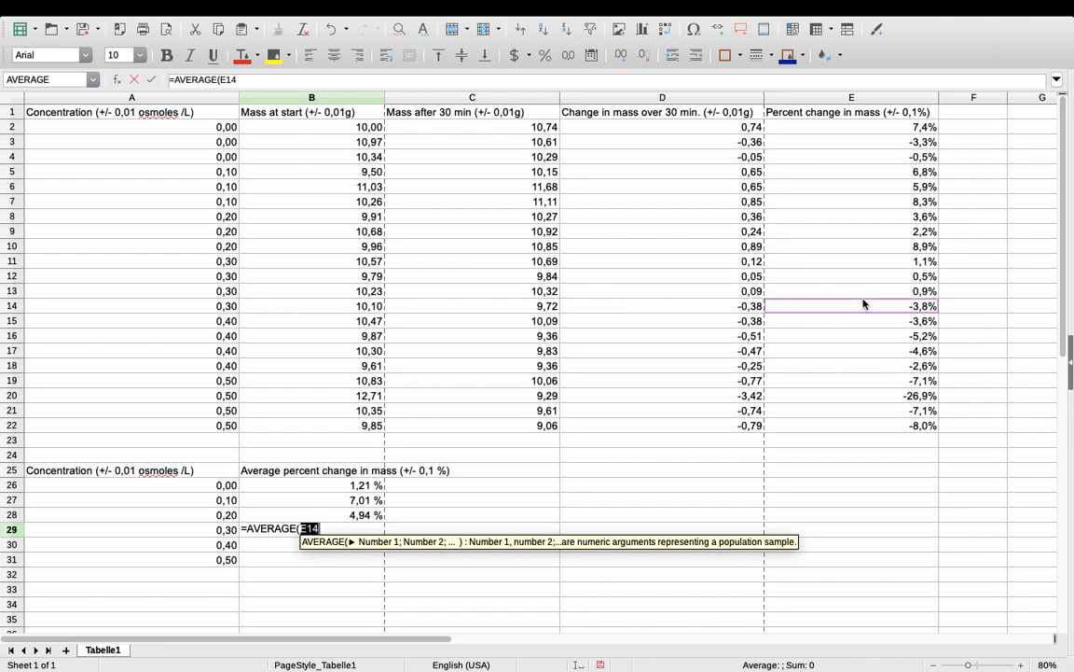
pyautogui.moveTo(864, 310); pyautogui.dragTo(865, 269)
pyautogui.press('Return')
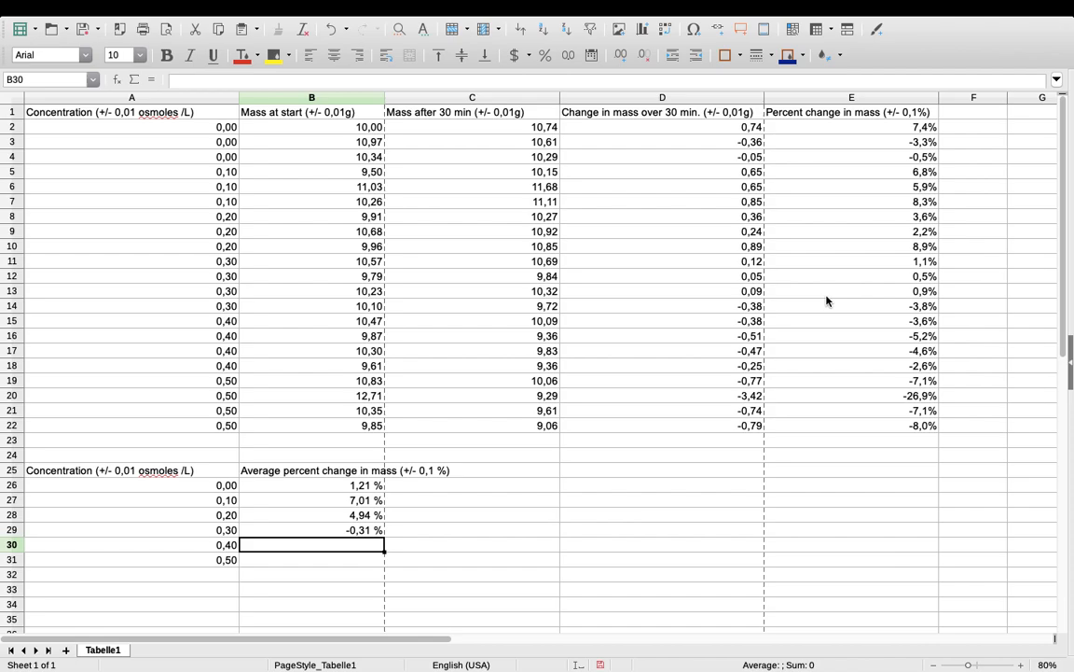
# Calculate the average percent change for the 0,40 concentration in B30 with AVERAGE over E15:E18.
pyautogui.write('=A')
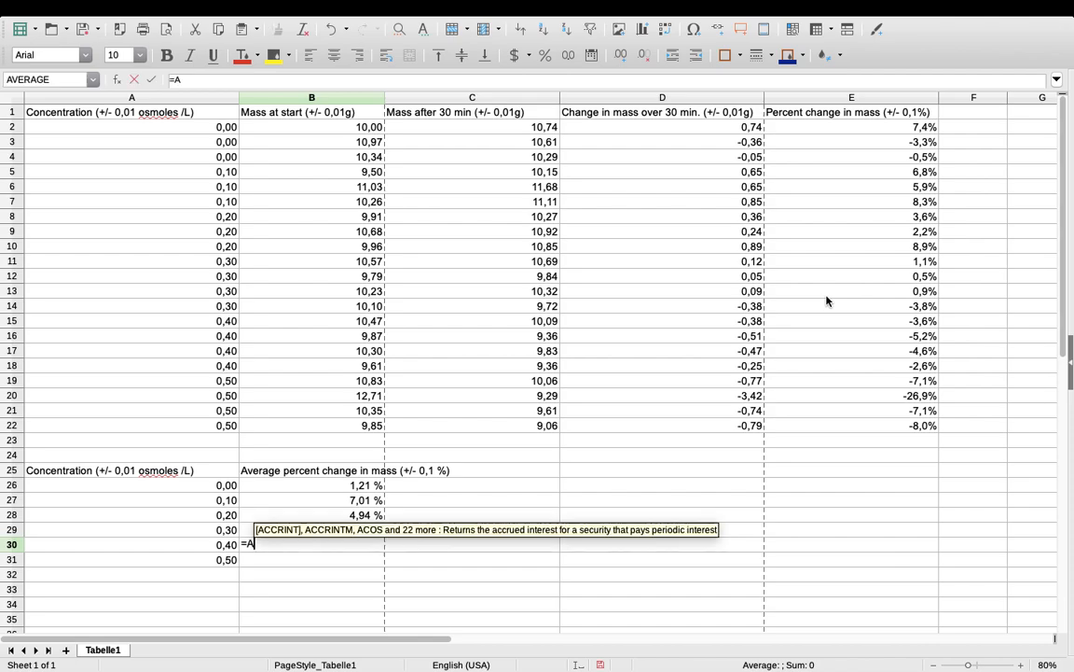
pyautogui.write('VERAGE(')
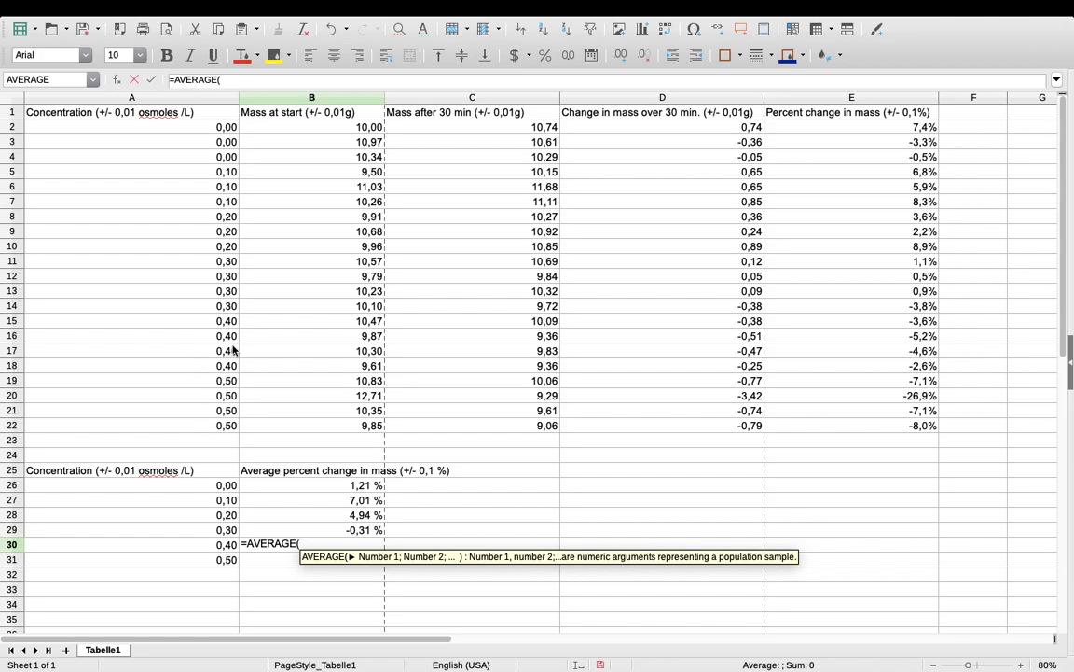
pyautogui.moveTo(12, 321); pyautogui.dragTo(884, 378)
pyautogui.press('Return')
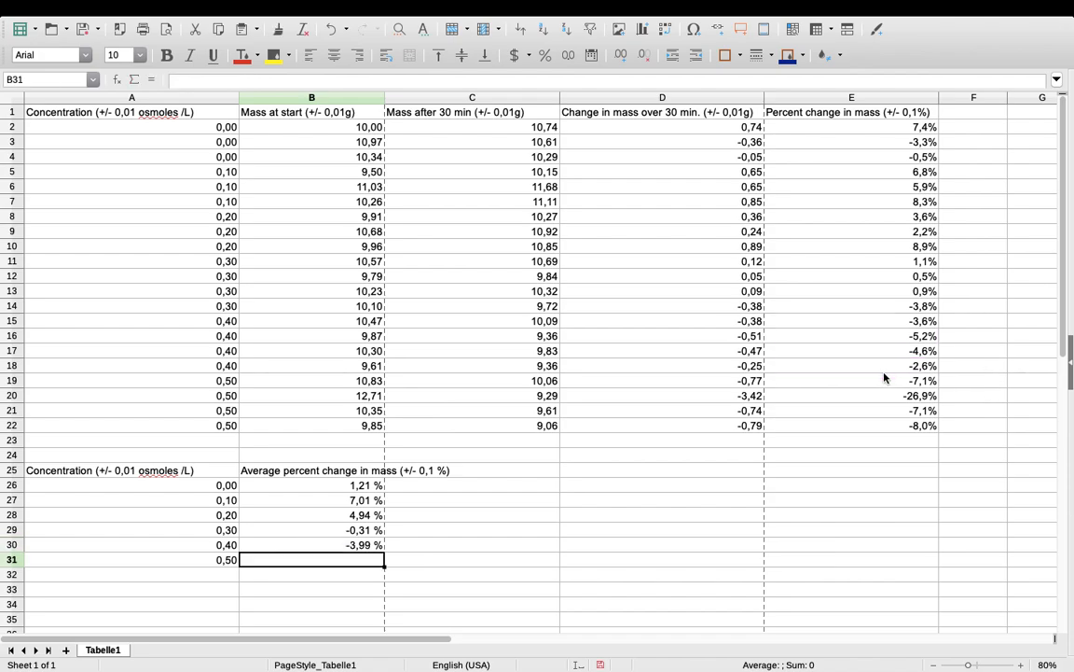
# Calculate the average percent change for the 0,50 concentration in B31 with AVERAGE over E19:E22.
pyautogui.write('=AVERAG')
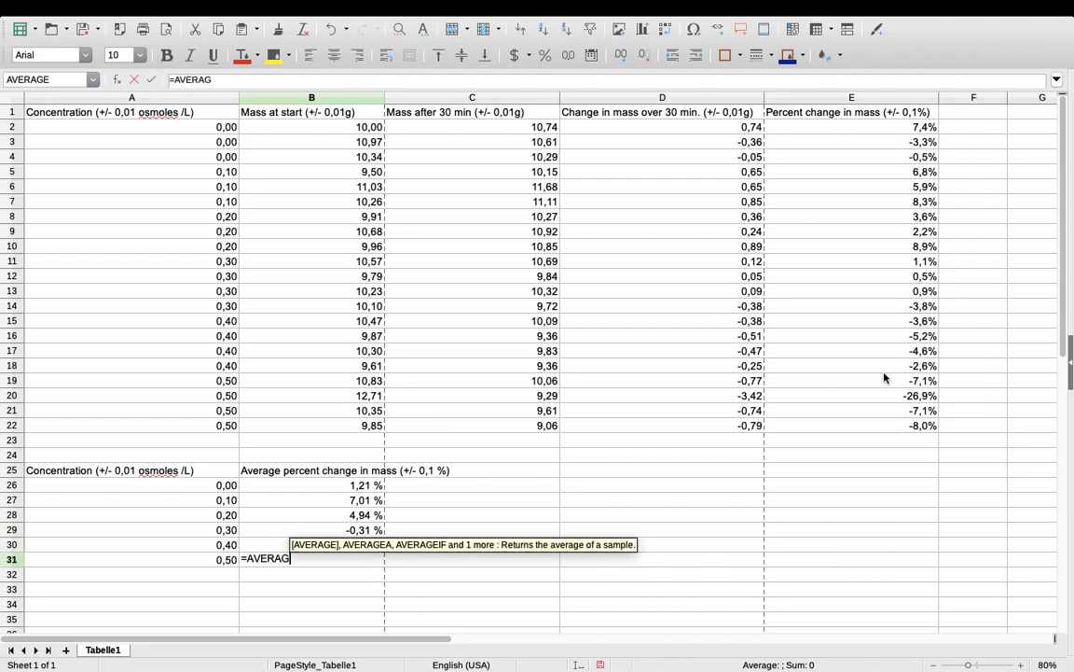
pyautogui.write('E(')
pyautogui.moveTo(893, 382); pyautogui.dragTo(899, 430)
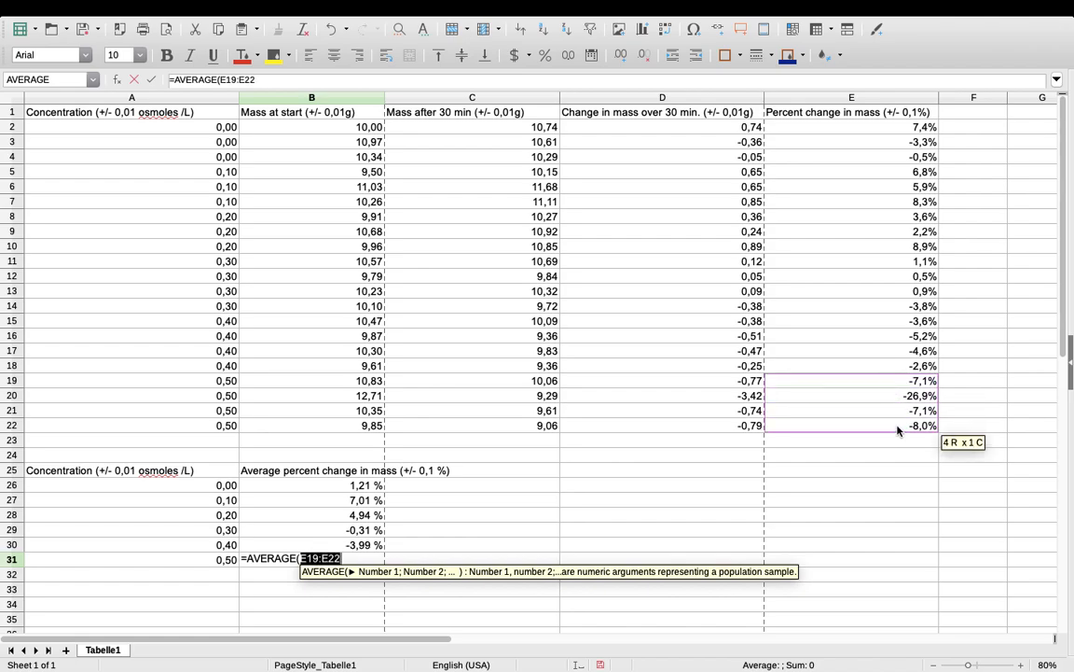
pyautogui.press('Return')
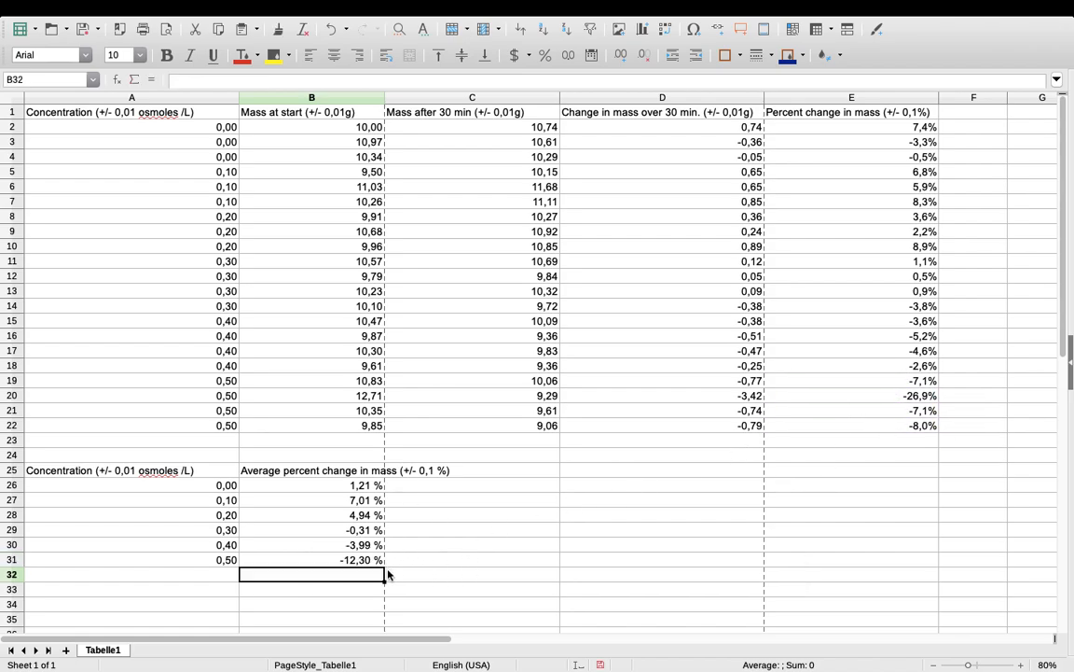
# Calculate the standard deviation of the 0,00 concentration's percent changes in C26 with STDEV over E2:E4.
pyautogui.click(414, 487)
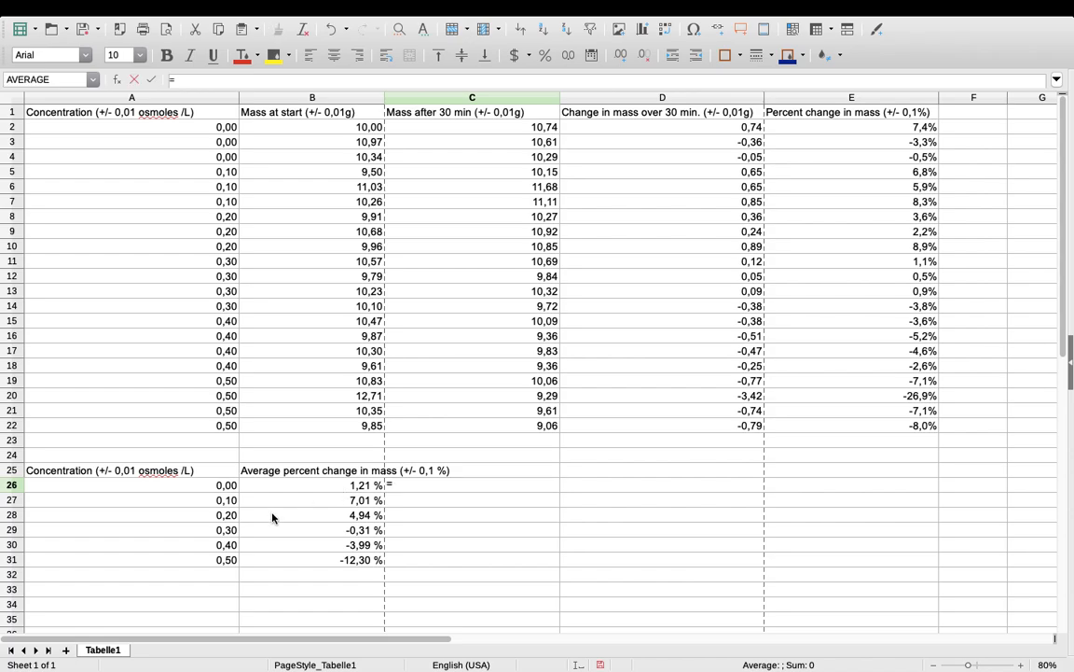
pyautogui.write('S')
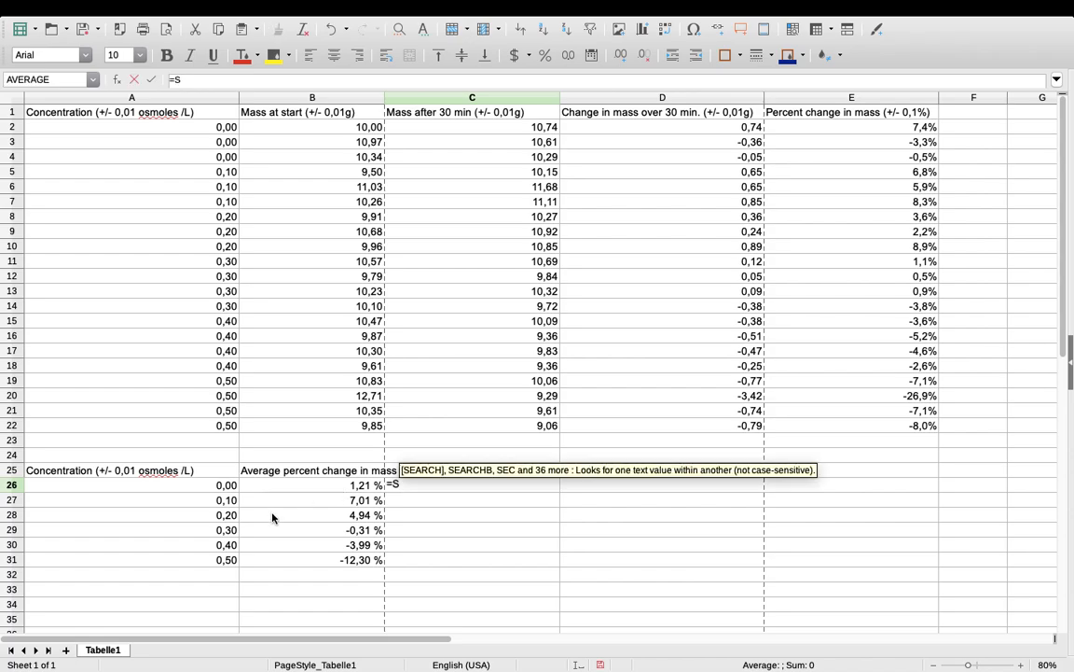
pyautogui.write('tdev(')
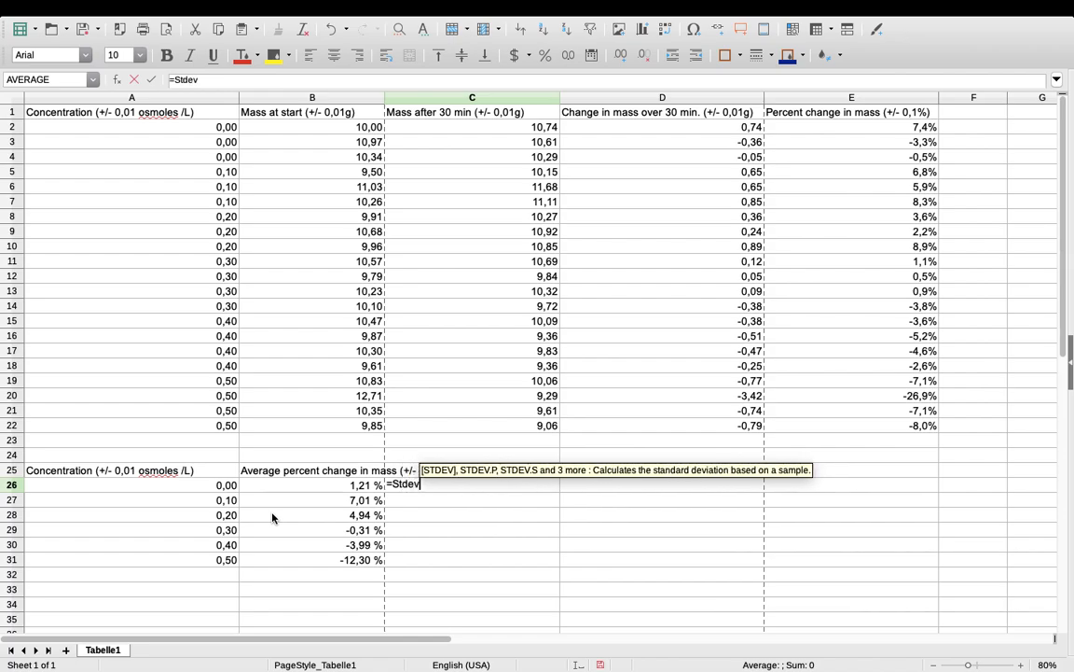
pyautogui.press('BackSpace')
pyautogui.press('BackSpace')
pyautogui.press('BackSpace')
pyautogui.press('BackSpace')
pyautogui.press('BackSpace')
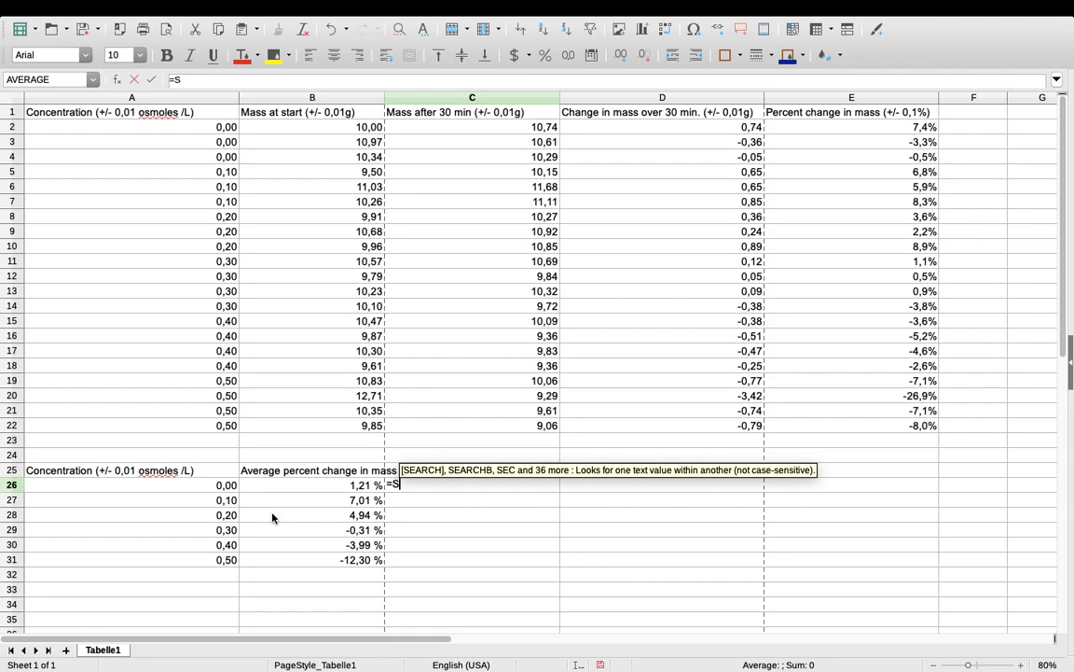
pyautogui.press('BackSpace')
pyautogui.write('T')
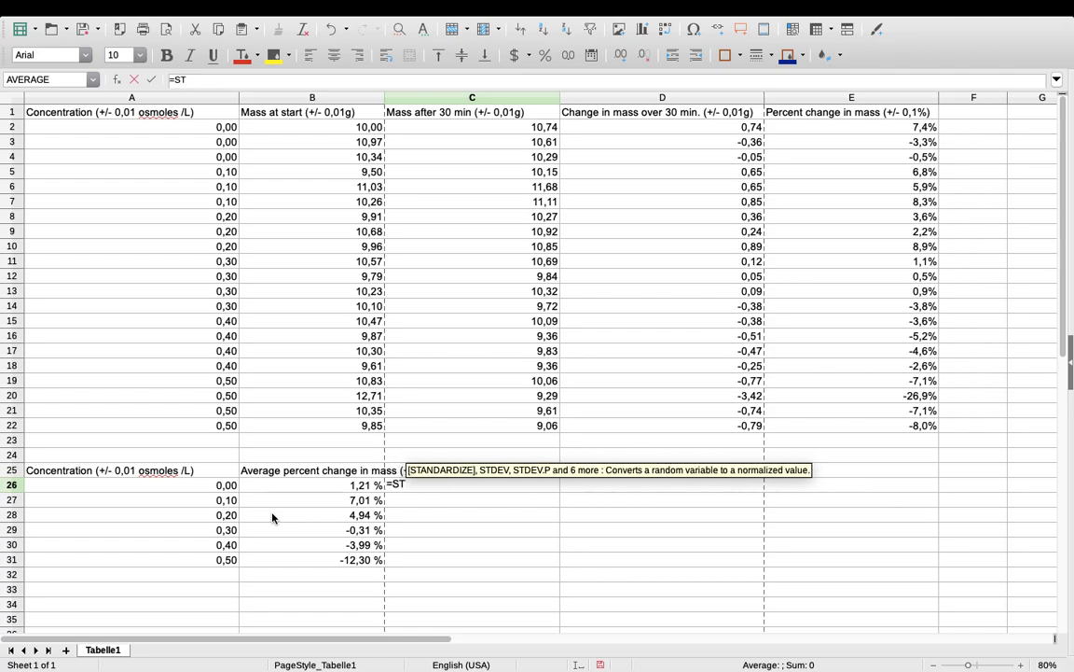
pyautogui.write('ABW.N')
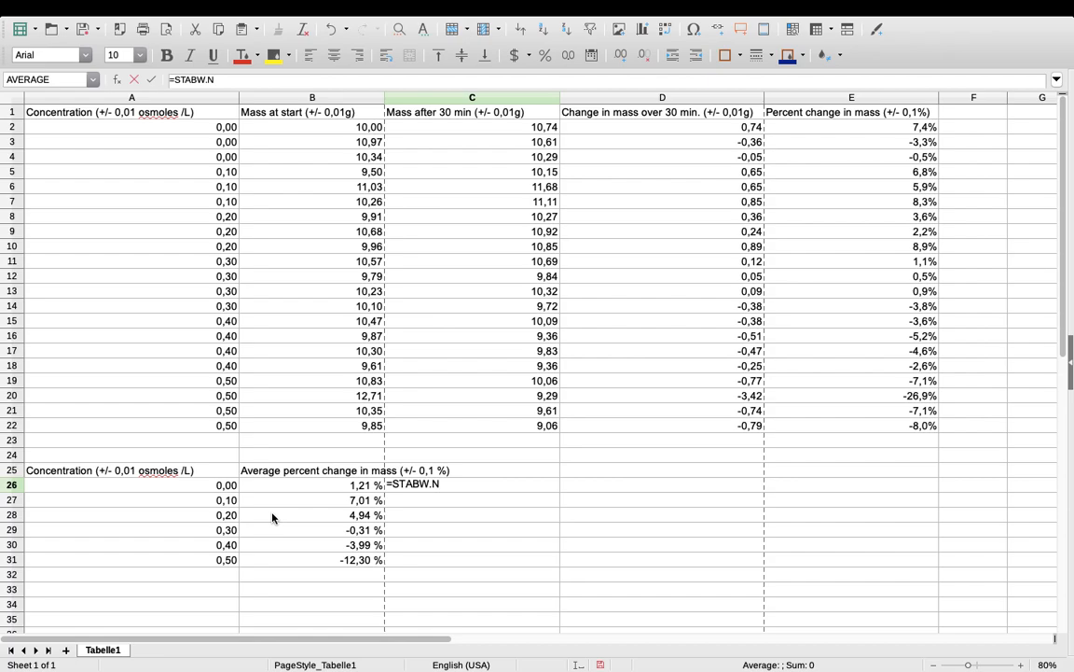
pyautogui.press('BackSpace')
pyautogui.press('BackSpace')
pyautogui.press('BackSpace')
pyautogui.press('BackSpace')
pyautogui.press('BackSpace')
pyautogui.press('BackSpace')
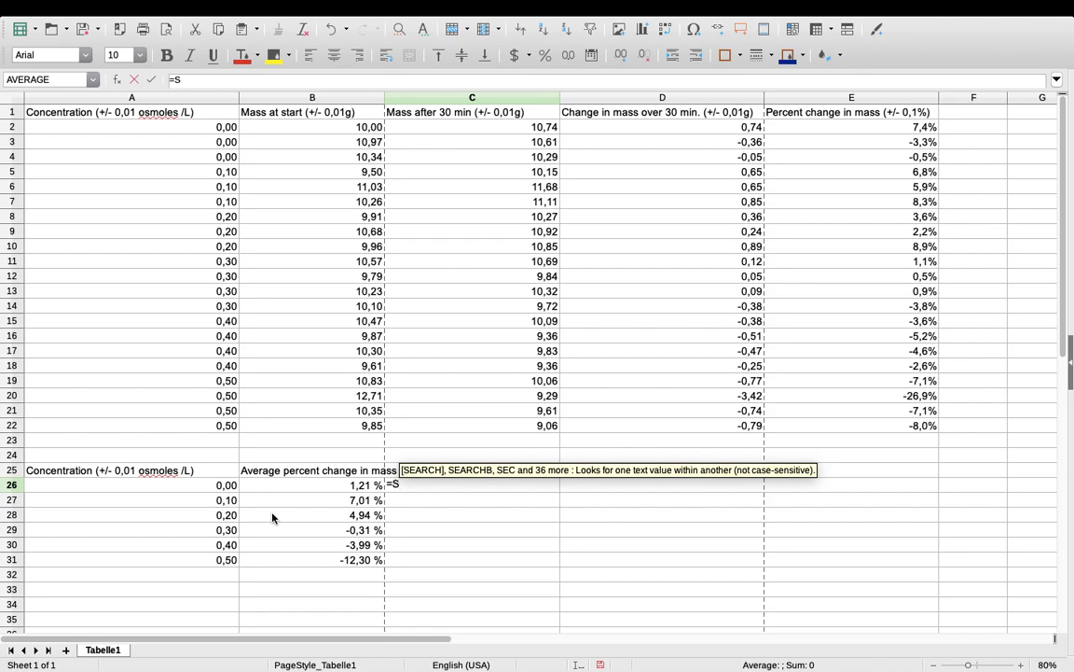
pyautogui.write('tdev')
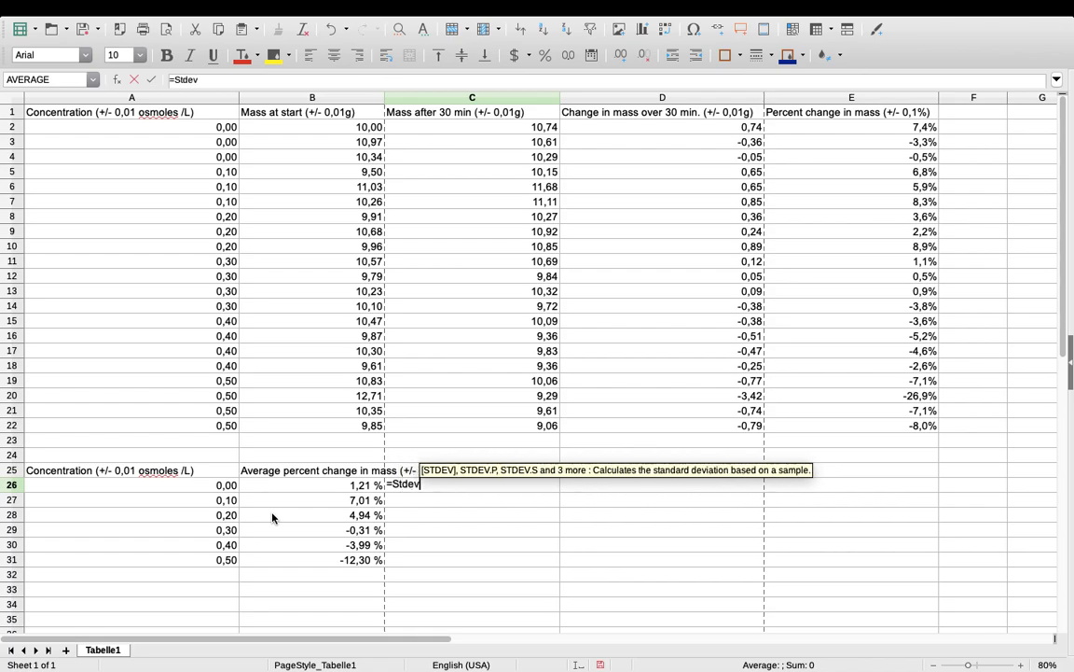
pyautogui.write('(')
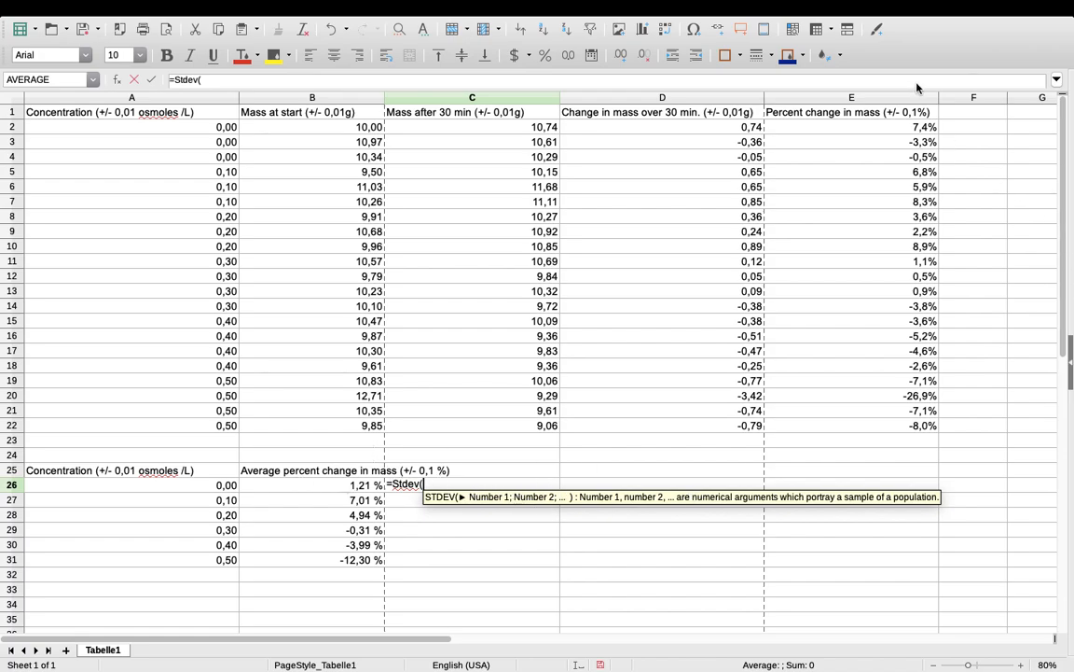
pyautogui.moveTo(901, 127); pyautogui.dragTo(904, 161)
pyautogui.press('Return')
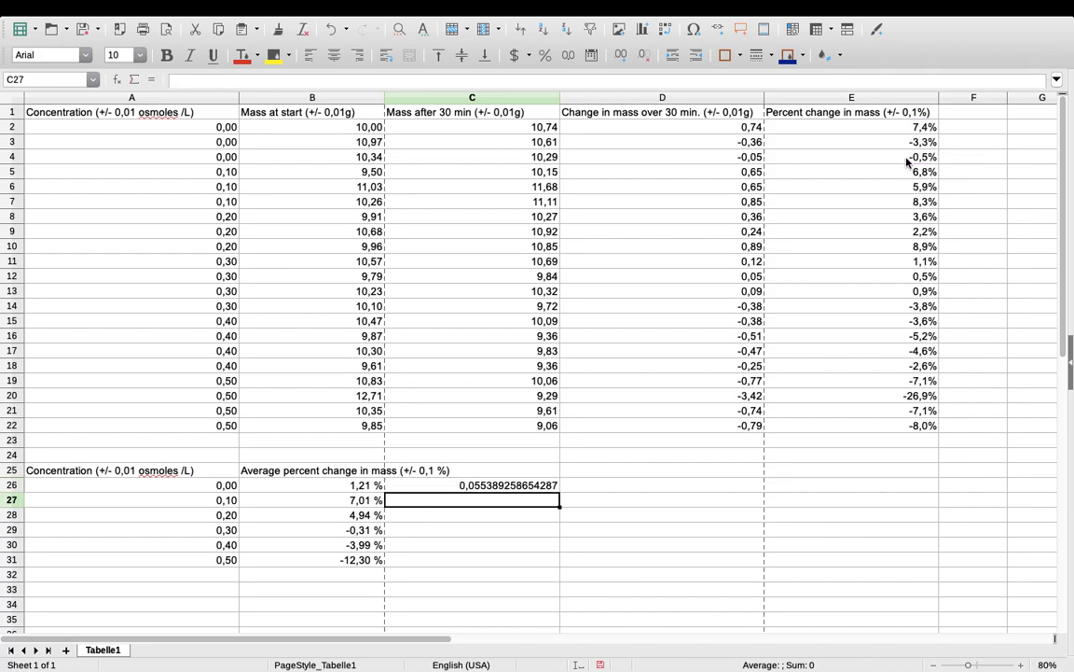
# Calculate the standard deviation of the 0,10 concentration's percent changes in C27 with STDEV over E5:E7.
pyautogui.write('=')
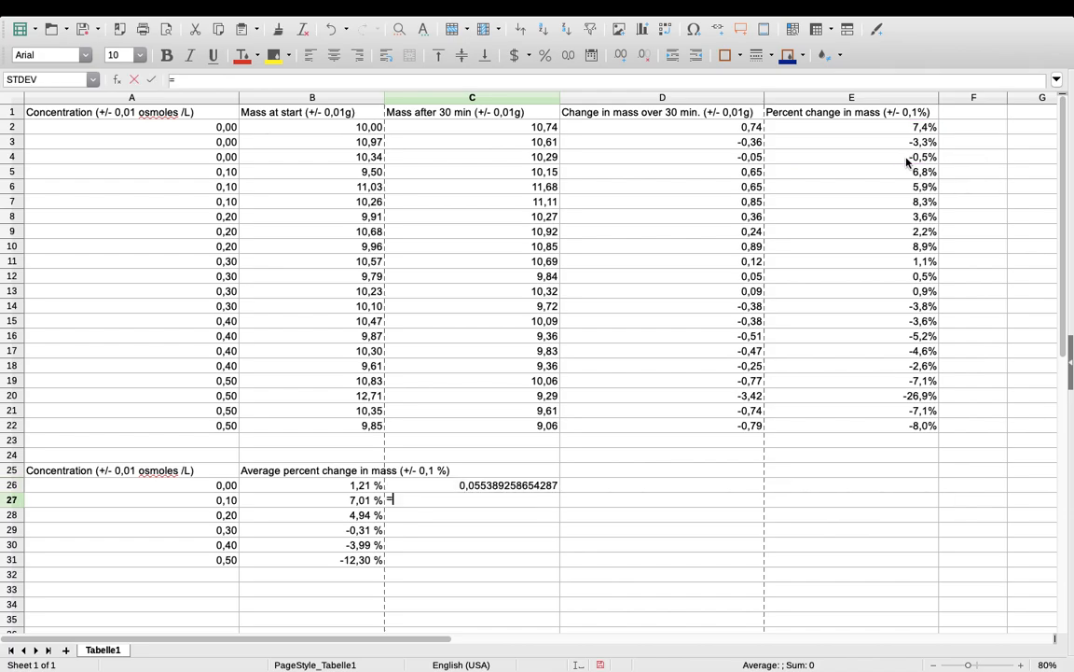
pyautogui.write('STEDVE')
pyautogui.press('BackSpace')
pyautogui.press('BackSpace')
pyautogui.press('BackSpace')
pyautogui.press('BackSpace')
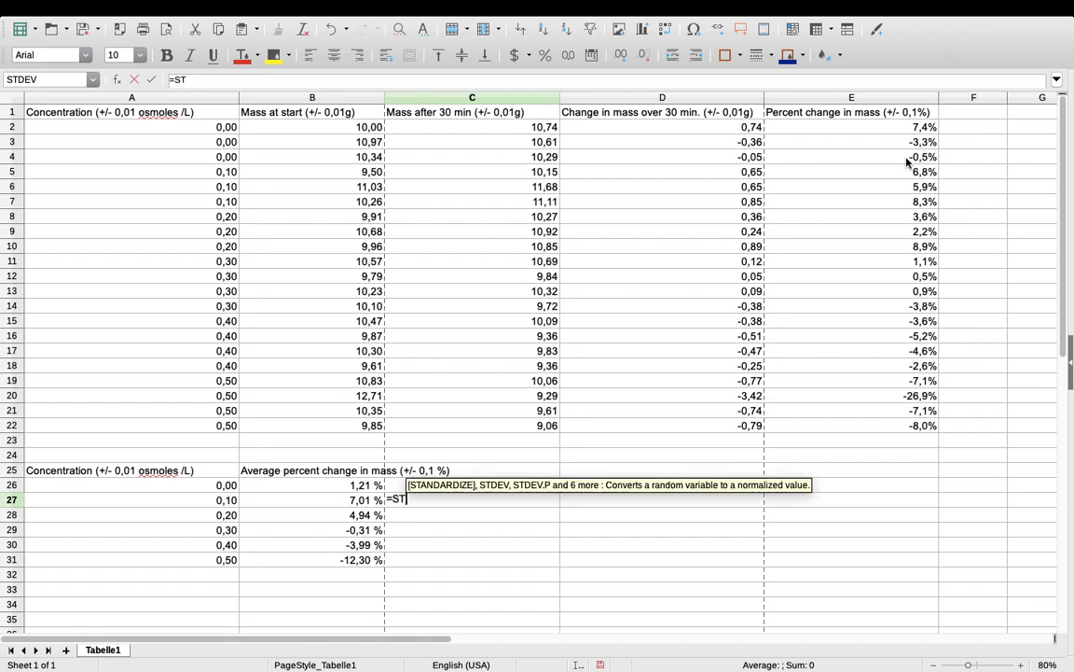
pyautogui.write('DEV(')
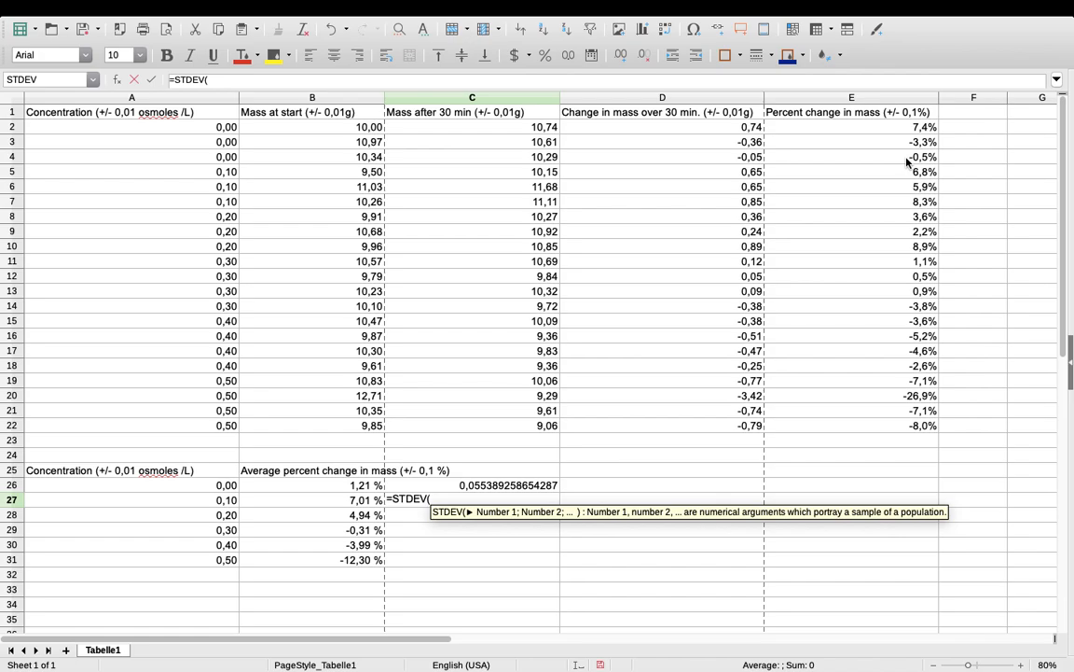
pyautogui.moveTo(903, 172); pyautogui.dragTo(905, 205)
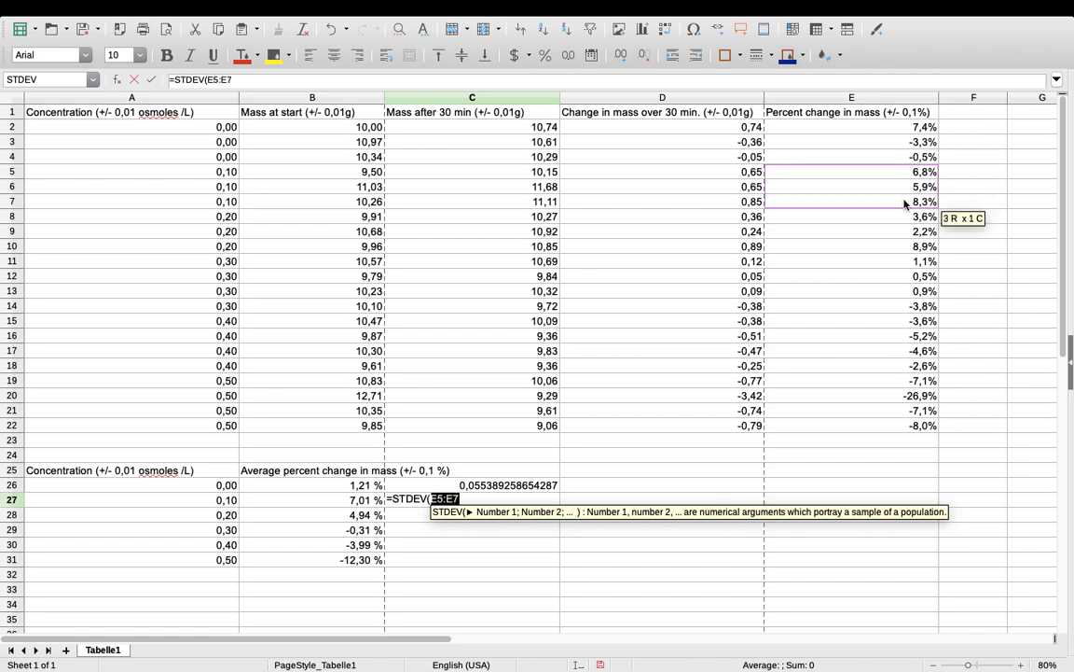
pyautogui.press('Return')
# Calculate the standard deviation of the 0,20 concentration's percent changes in C28 with STDEV over E8:E10.
pyautogui.write('=STE')
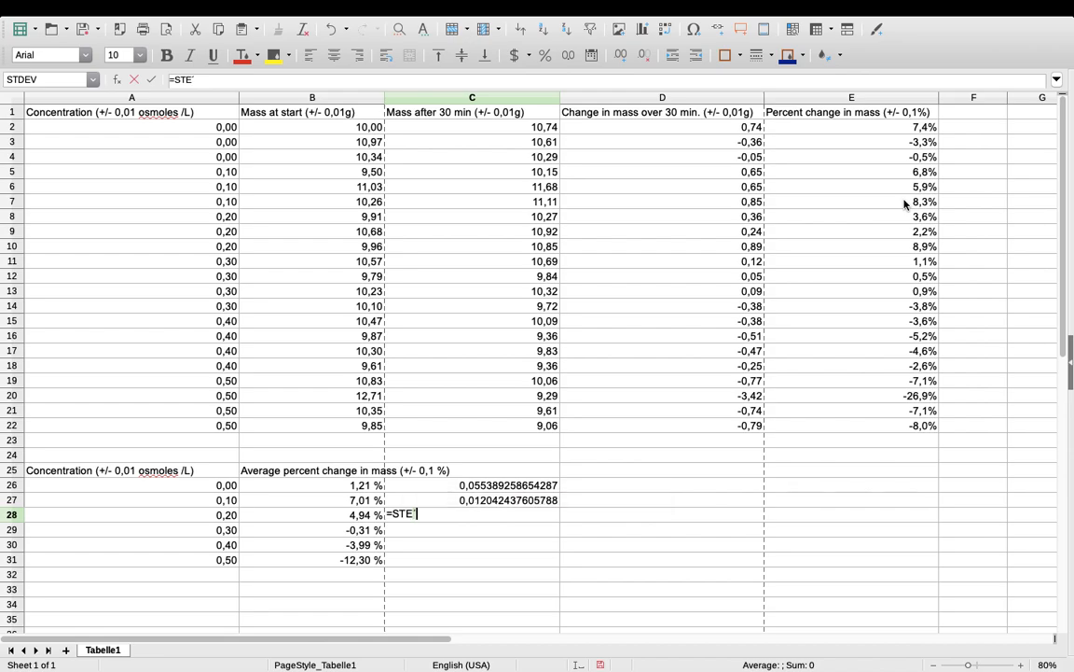
pyautogui.press('BackSpace')
pyautogui.write('DEV(')
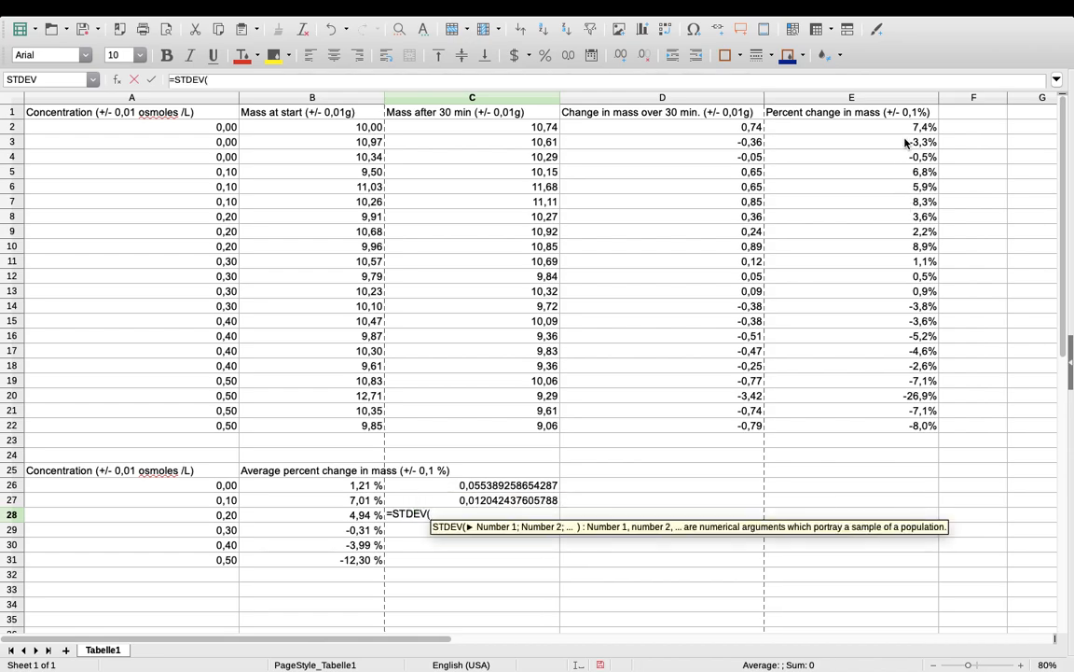
pyautogui.moveTo(918, 218); pyautogui.dragTo(920, 252)
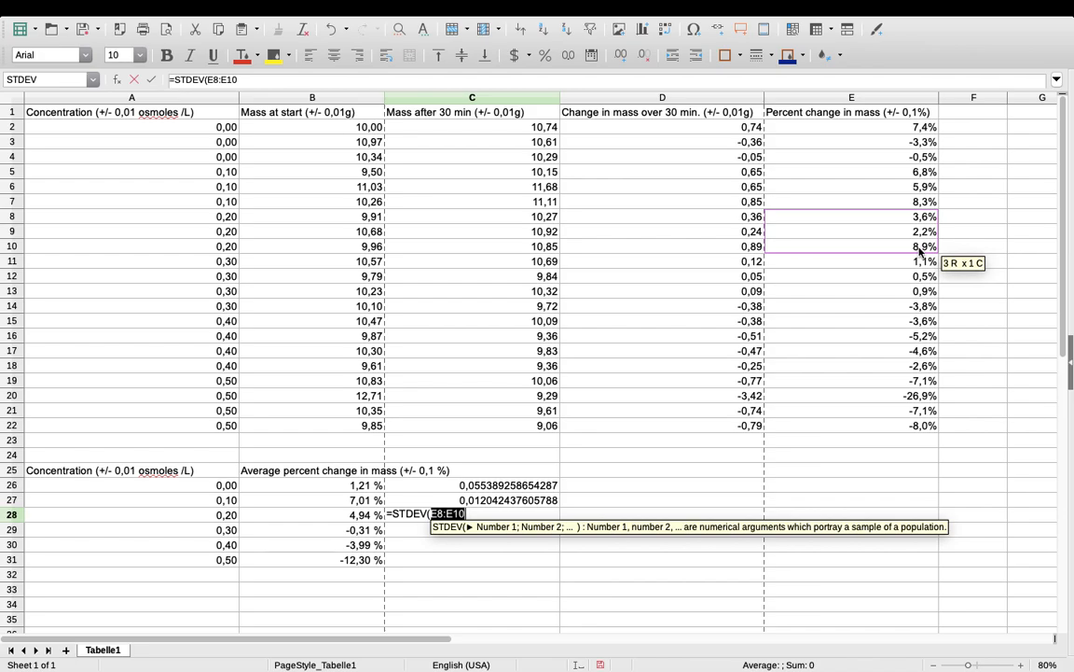
pyautogui.press('Return')
# Calculate the standard deviation of the 0,30 concentration's percent changes in C29 with STDEV over E11:E14.
pyautogui.write('=STDEV(')
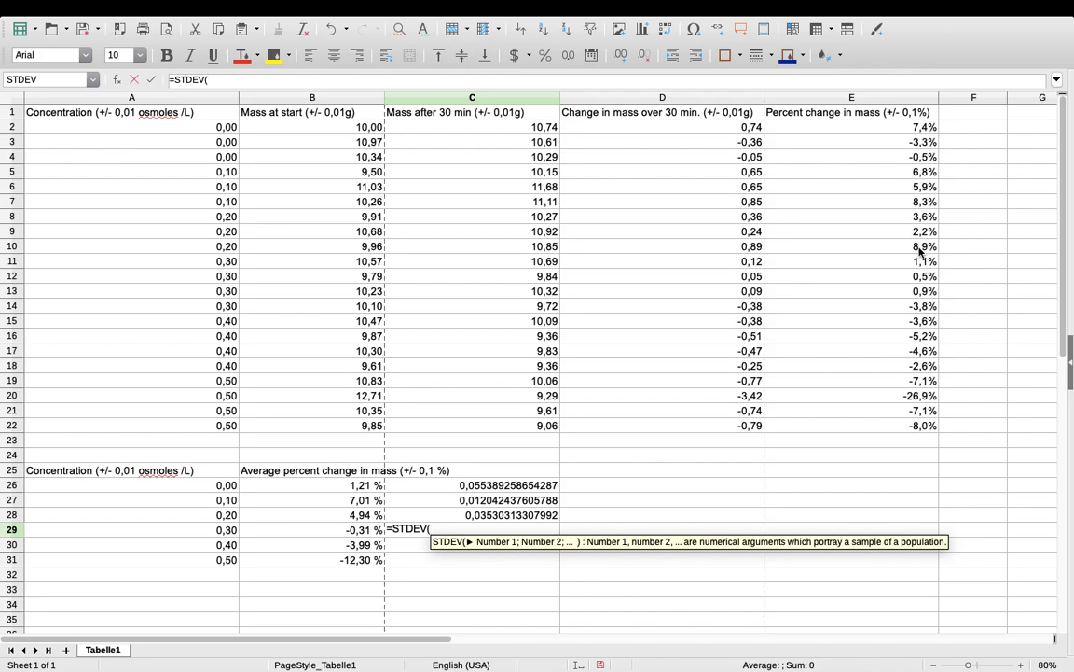
pyautogui.moveTo(919, 262); pyautogui.dragTo(914, 308)
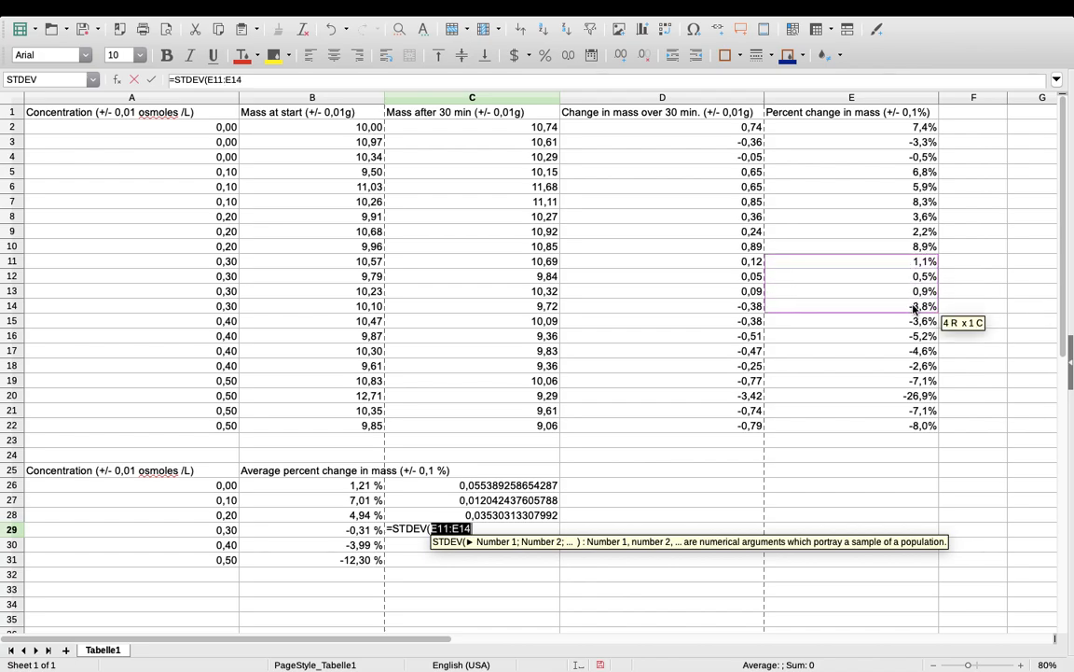
pyautogui.press('Return')
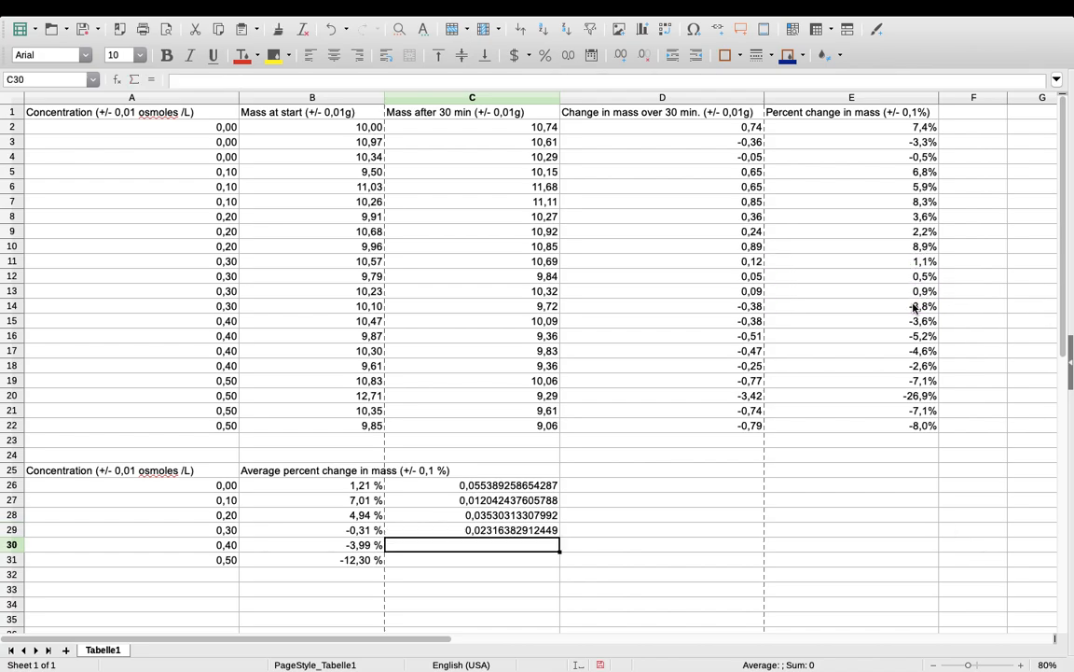
# Calculate the standard deviation of the 0,40 concentration's percent changes in C30 with STDEV over E15:E18.
pyautogui.write('=STDEV(')
pyautogui.moveTo(914, 321); pyautogui.dragTo(913, 369)
pyautogui.press('Return')
# Calculate the standard deviation of the 0,50 concentration's percent changes in C31 with STDEV over E19:E22.
pyautogui.write('=STDEV(')
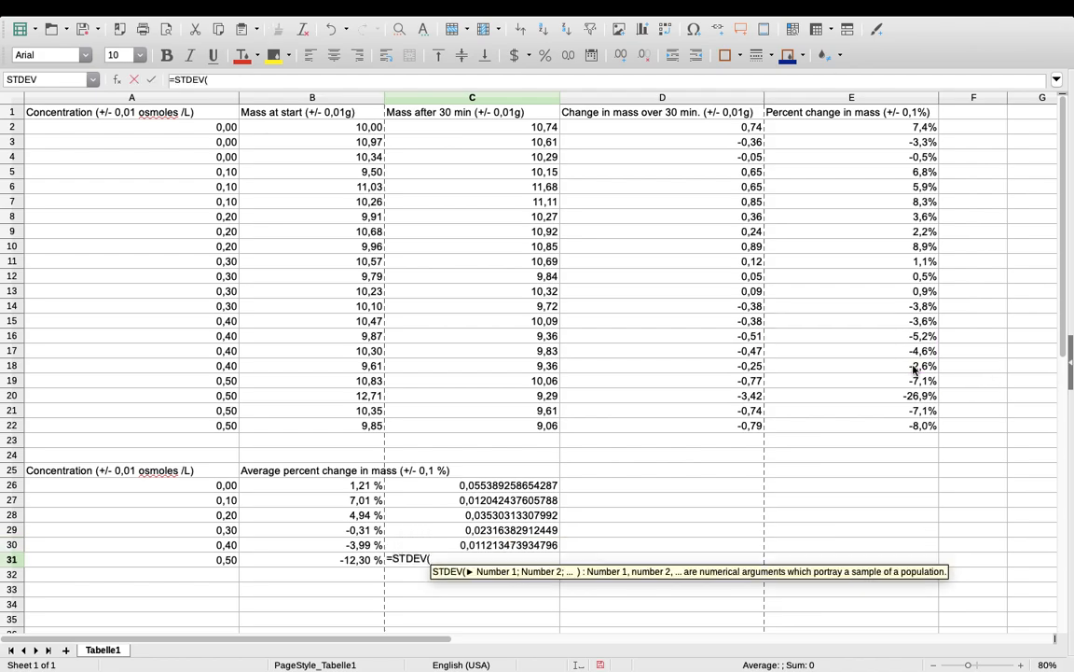
pyautogui.moveTo(913, 382); pyautogui.dragTo(912, 435)
pyautogui.press('Return')
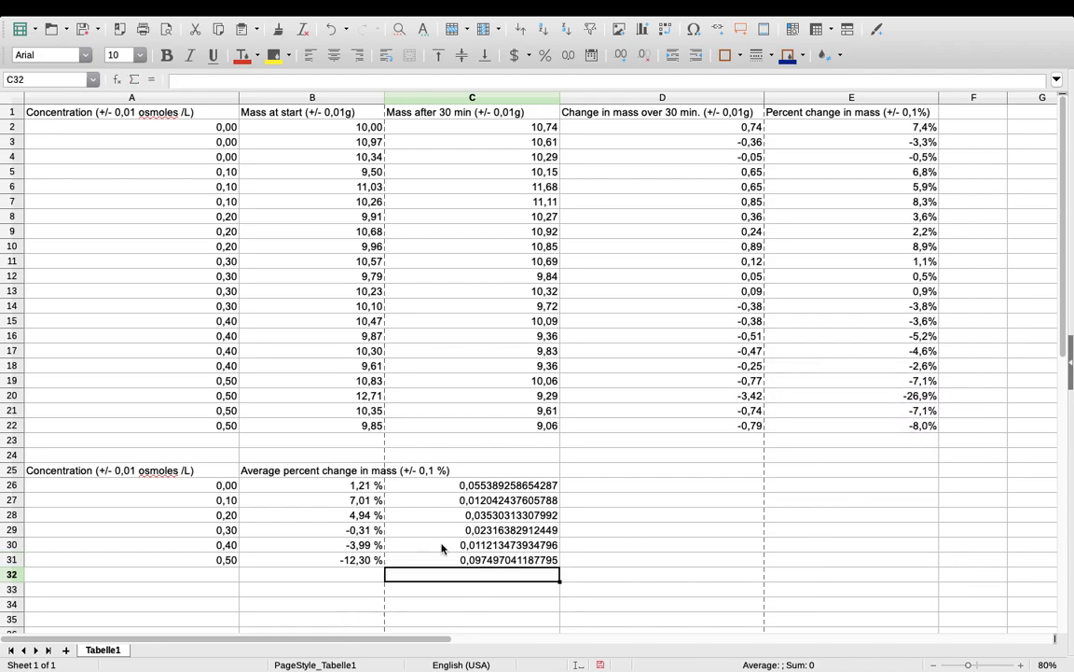
# Format the standard deviations in C26:C31 as percentages with one decimal place.
pyautogui.moveTo(438, 488); pyautogui.dragTo(434, 557)
pyautogui.rightClick(433, 558)
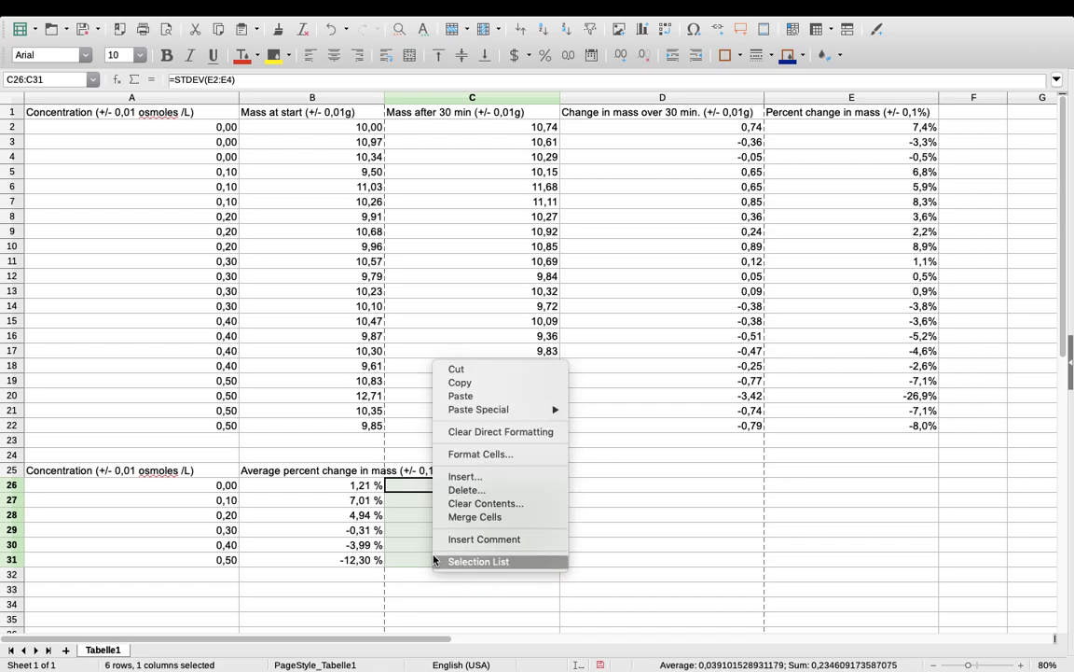
pyautogui.click(486, 456)
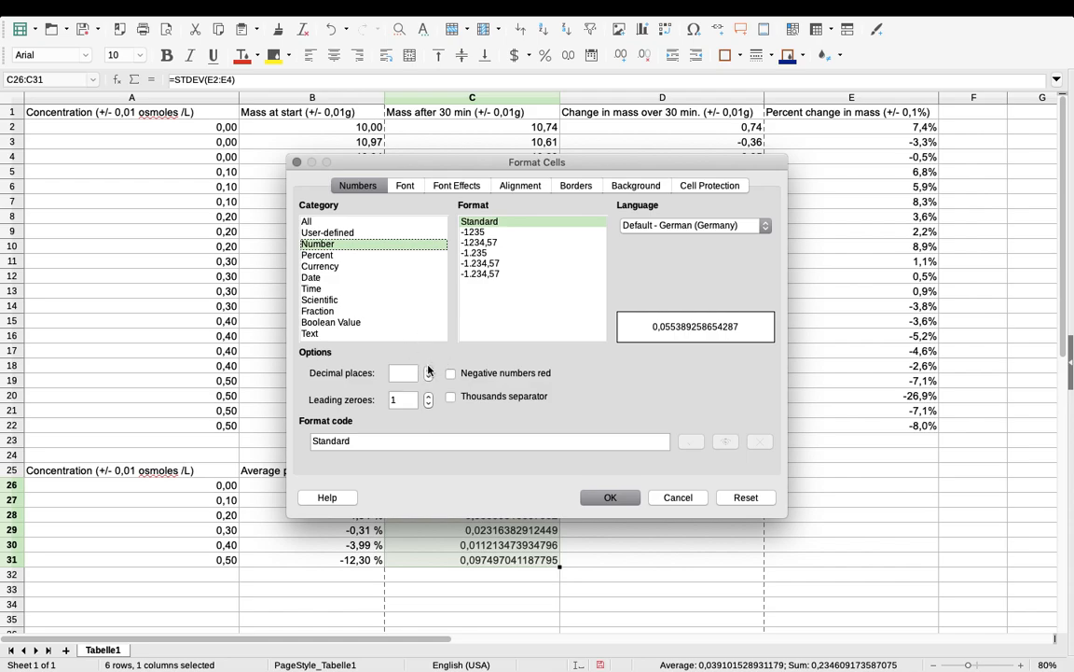
pyautogui.click(428, 369)
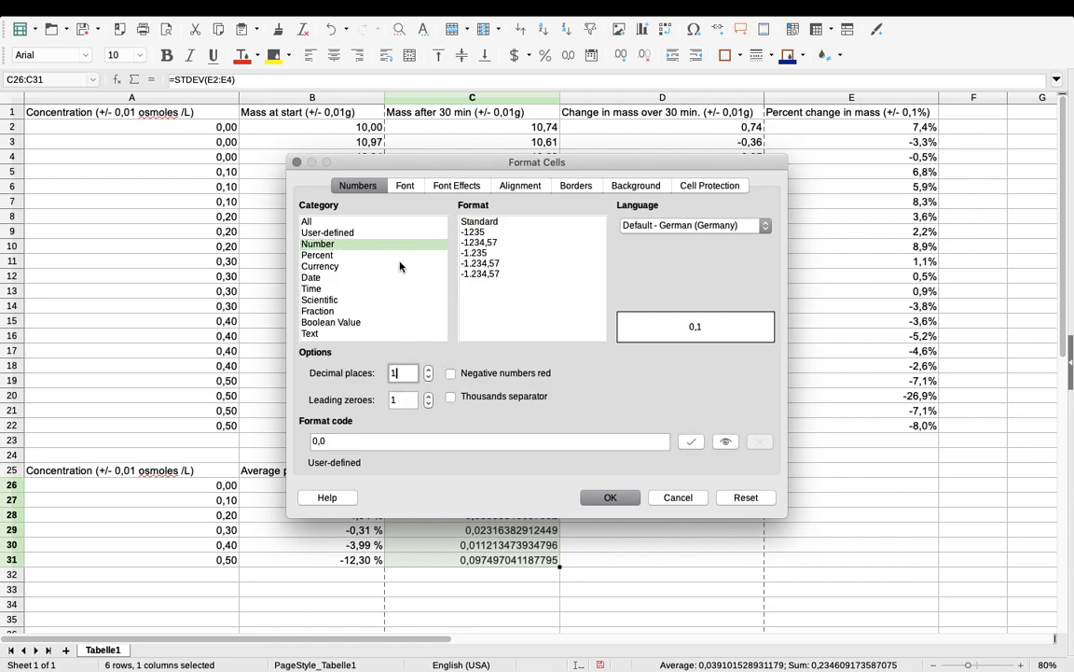
pyautogui.click(317, 254)
pyautogui.click(429, 377)
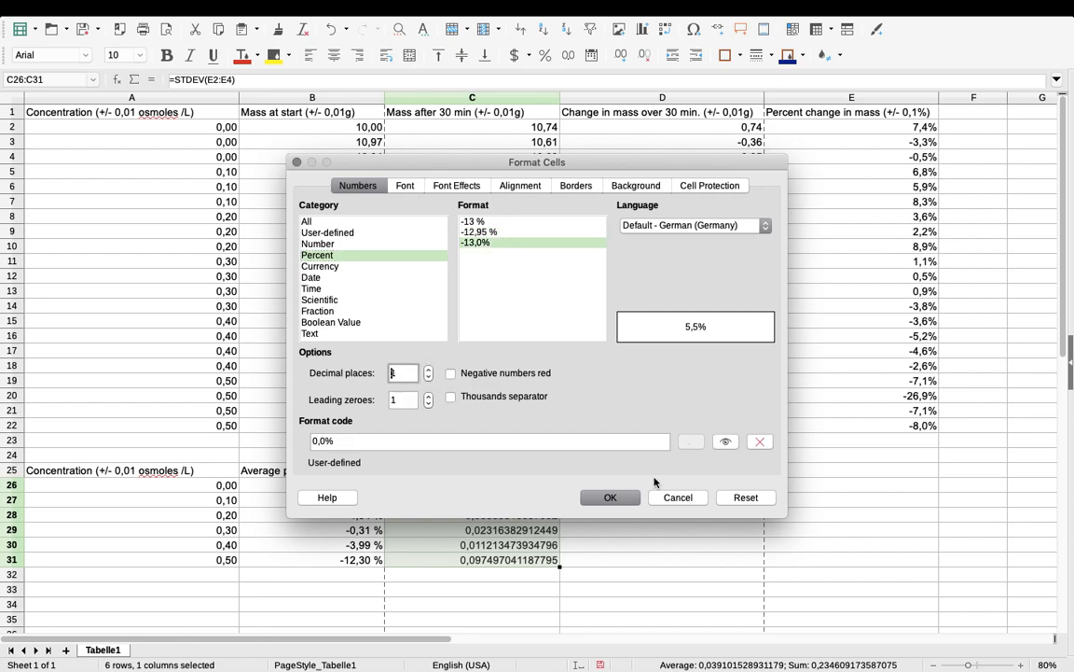
pyautogui.click(611, 497)
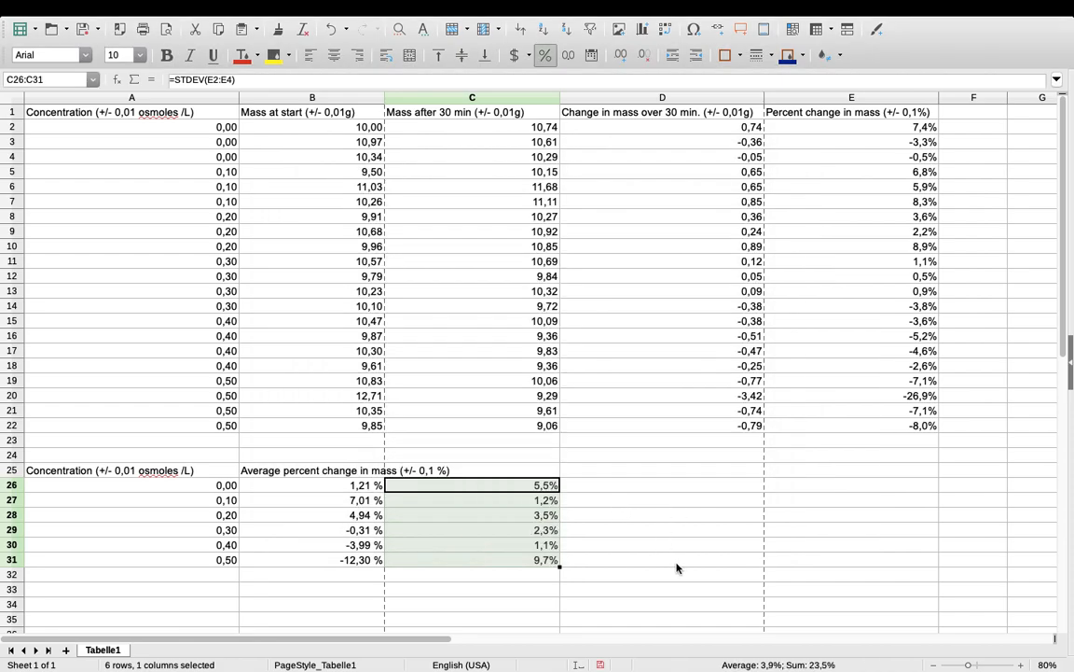
# Enter the header "Standard deviation (+/- 0,1%)" in C25.
pyautogui.click(539, 470)
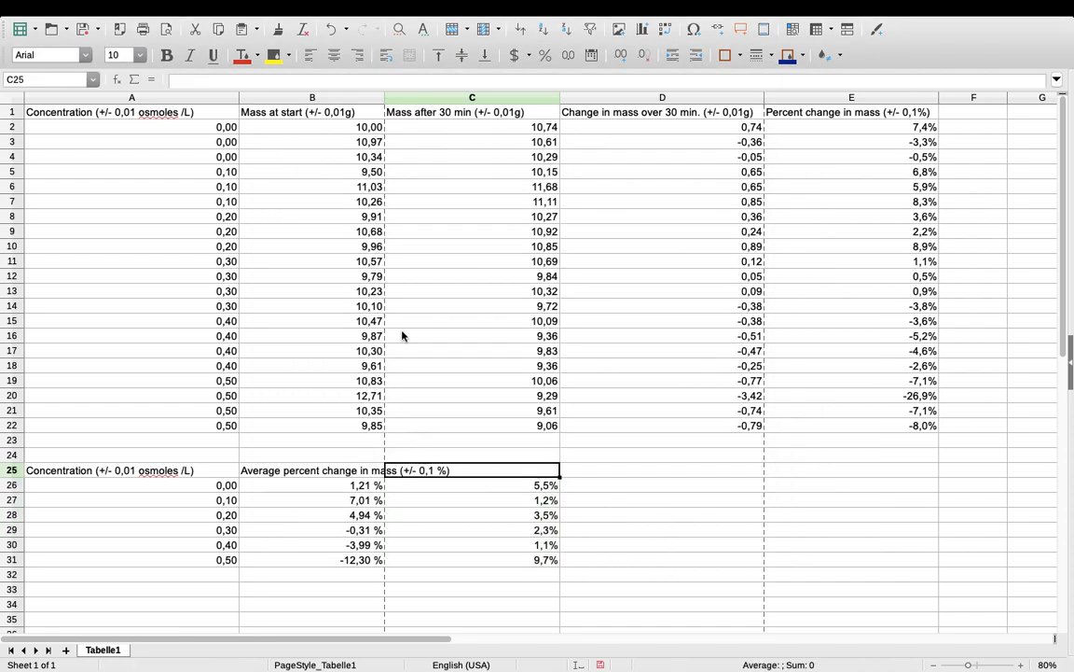
pyautogui.doubleClick(512, 473)
pyautogui.write('Sta')
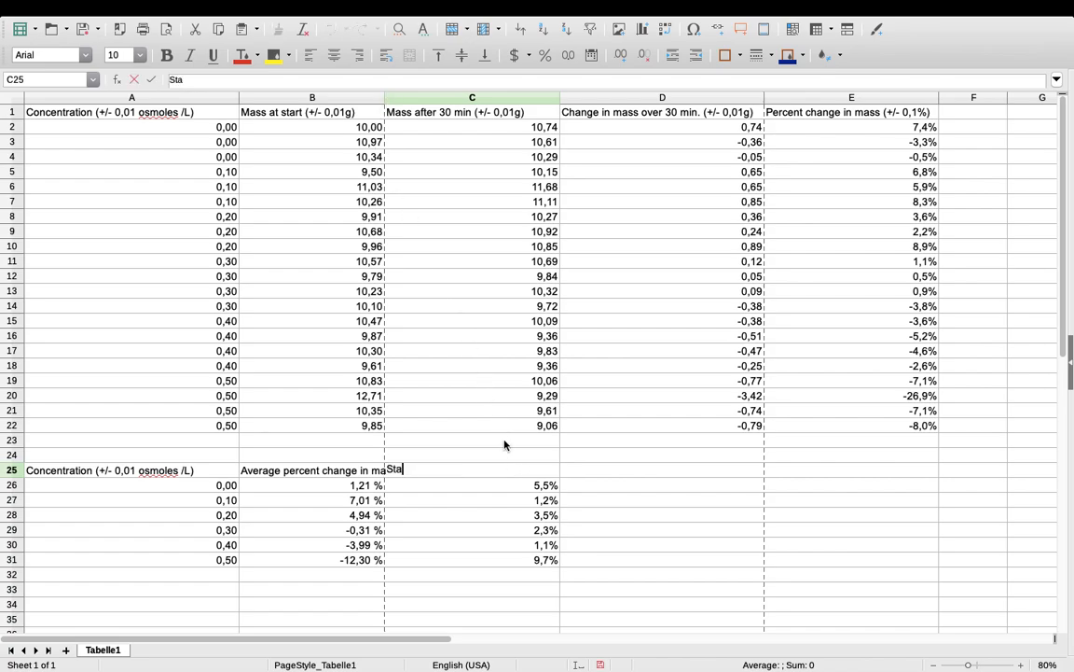
pyautogui.write('ndard deviation')
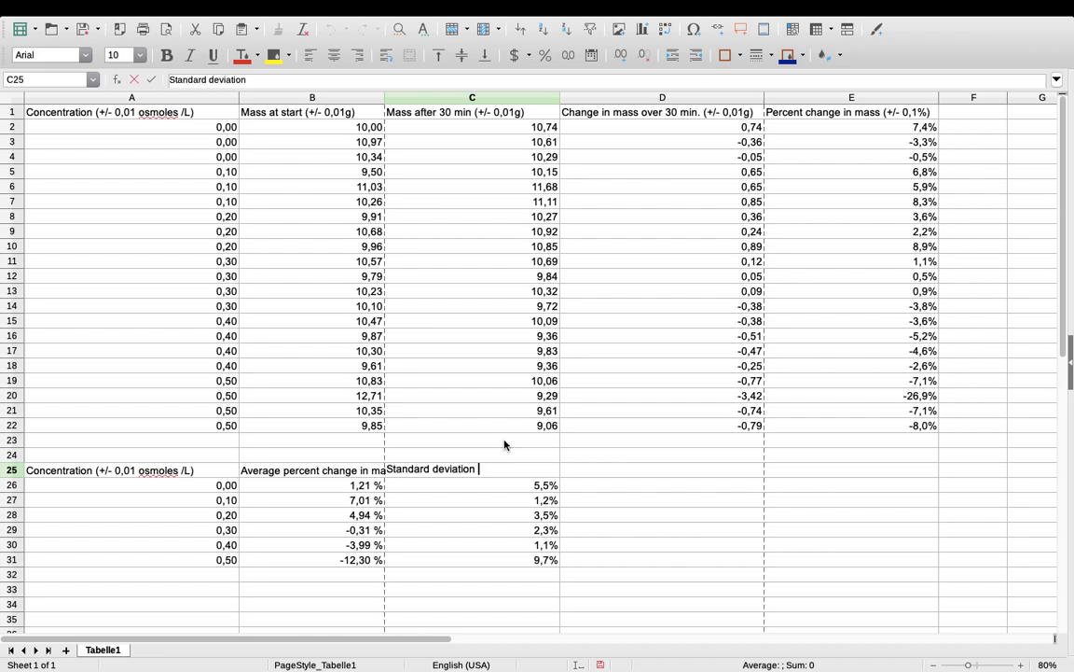
pyautogui.write(' (+')
pyautogui.write('/- 0,1%)')
pyautogui.click(526, 489)
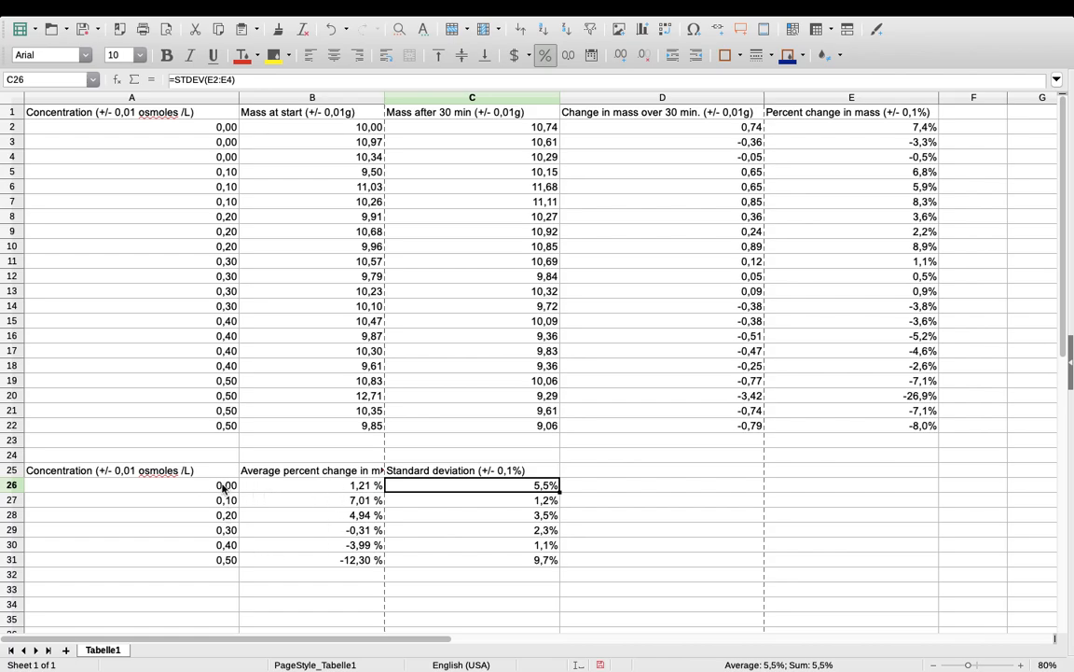
pyautogui.moveTo(207, 560); pyautogui.dragTo(375, 620)
pyautogui.click(604, 580)
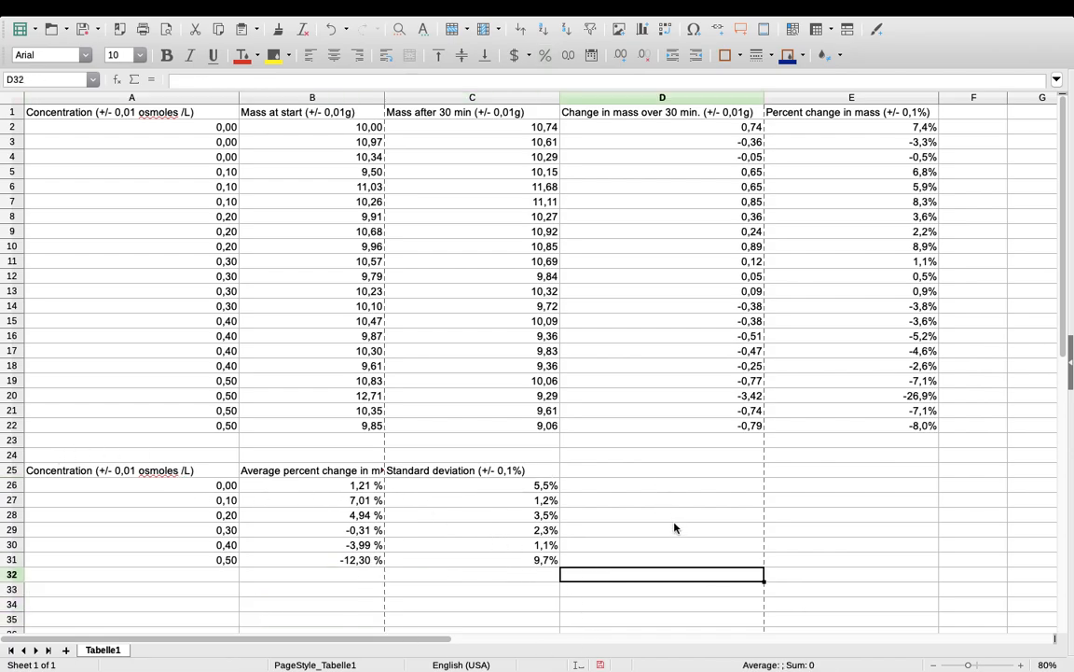
# Widen column B to fit its full header for the average percent change in mass.
pyautogui.moveTo(1062, 288); pyautogui.dragTo(1062, 372)
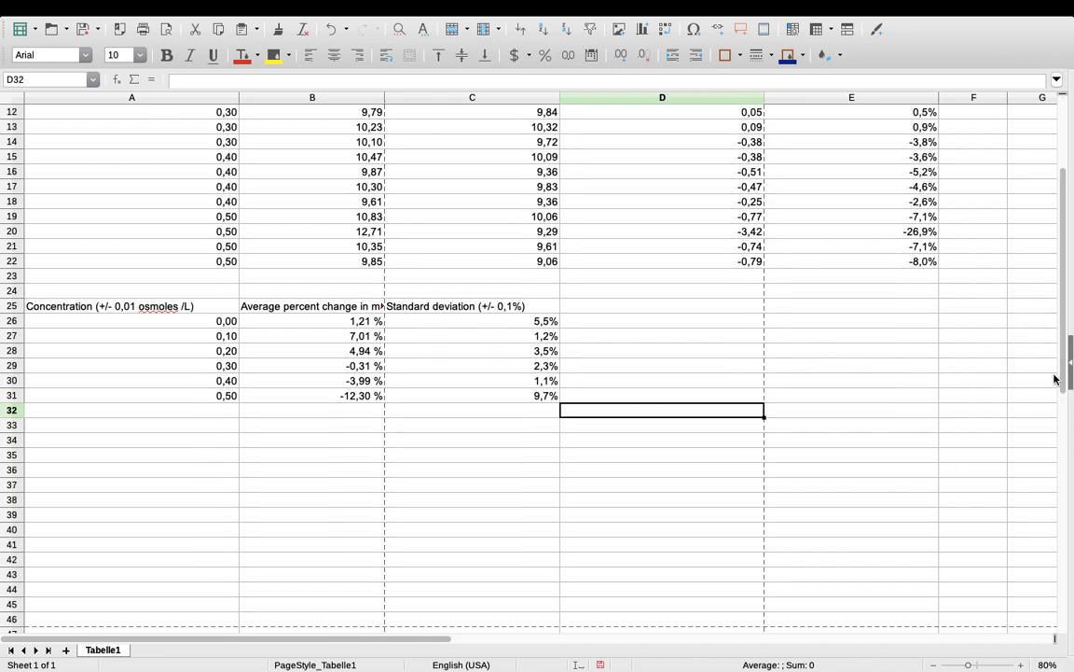
pyautogui.moveTo(220, 309); pyautogui.dragTo(299, 408)
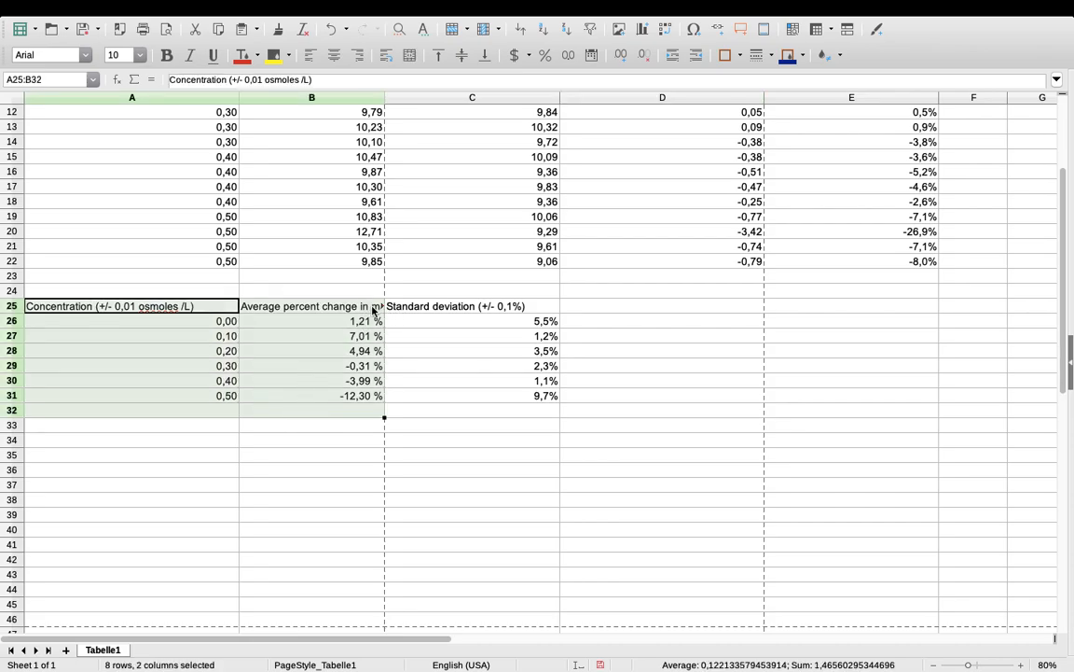
pyautogui.click(396, 459)
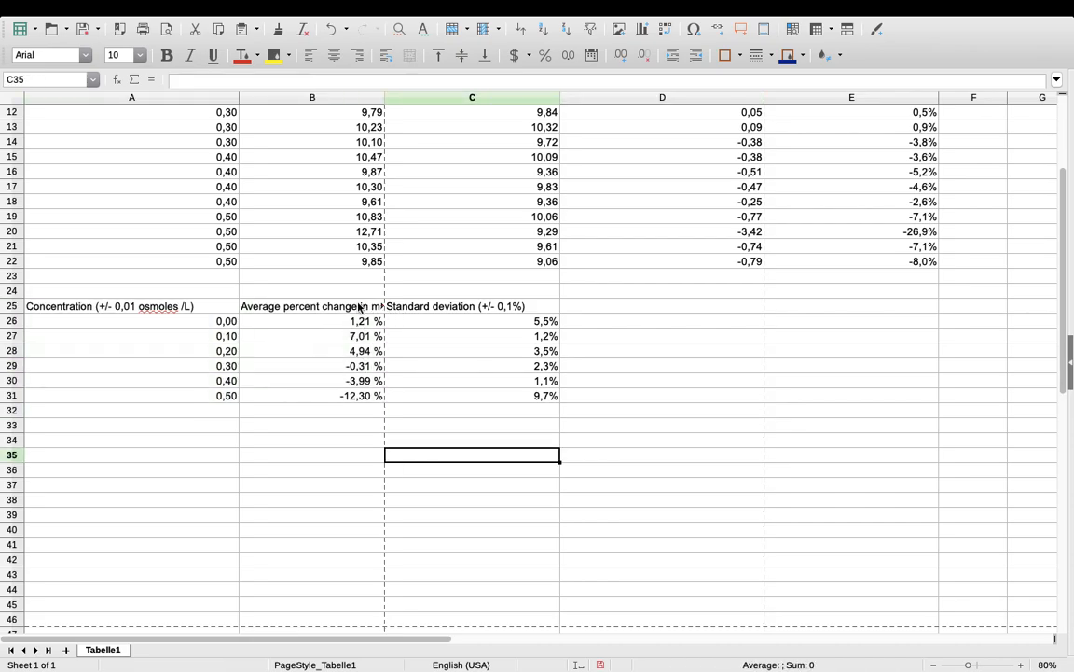
pyautogui.moveTo(384, 97); pyautogui.dragTo(431, 112)
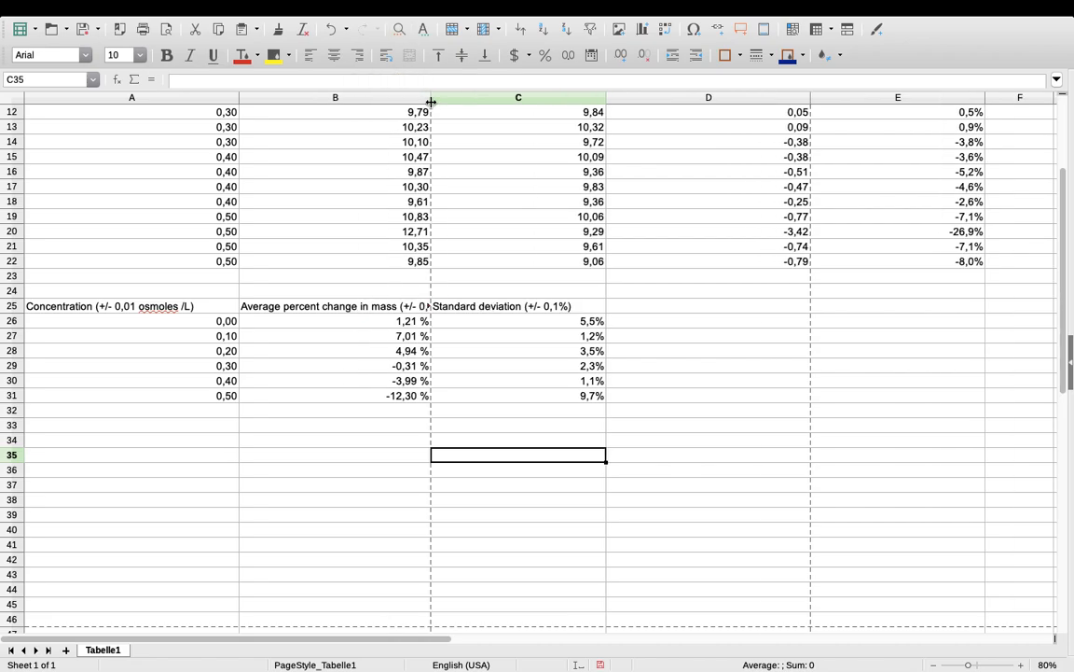
pyautogui.doubleClick(431, 98)
# Insert an XY (Scatter) chart with points only from the concentrations and average percent changes in A25:B31.
pyautogui.click(188, 320)
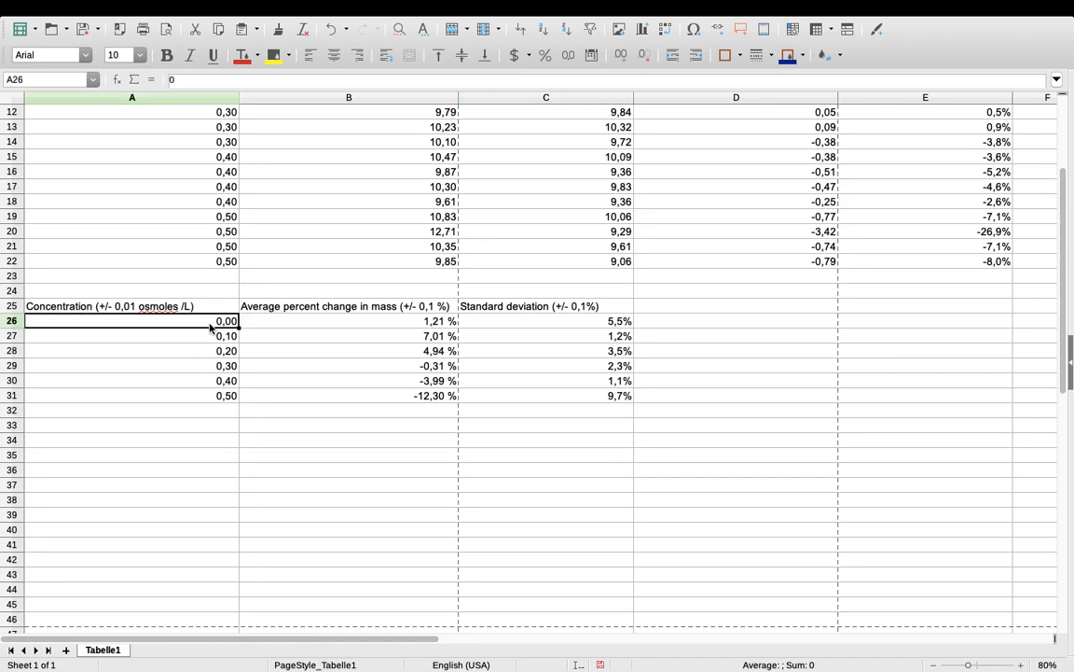
pyautogui.click(189, 309)
pyautogui.moveTo(188, 309); pyautogui.dragTo(295, 396)
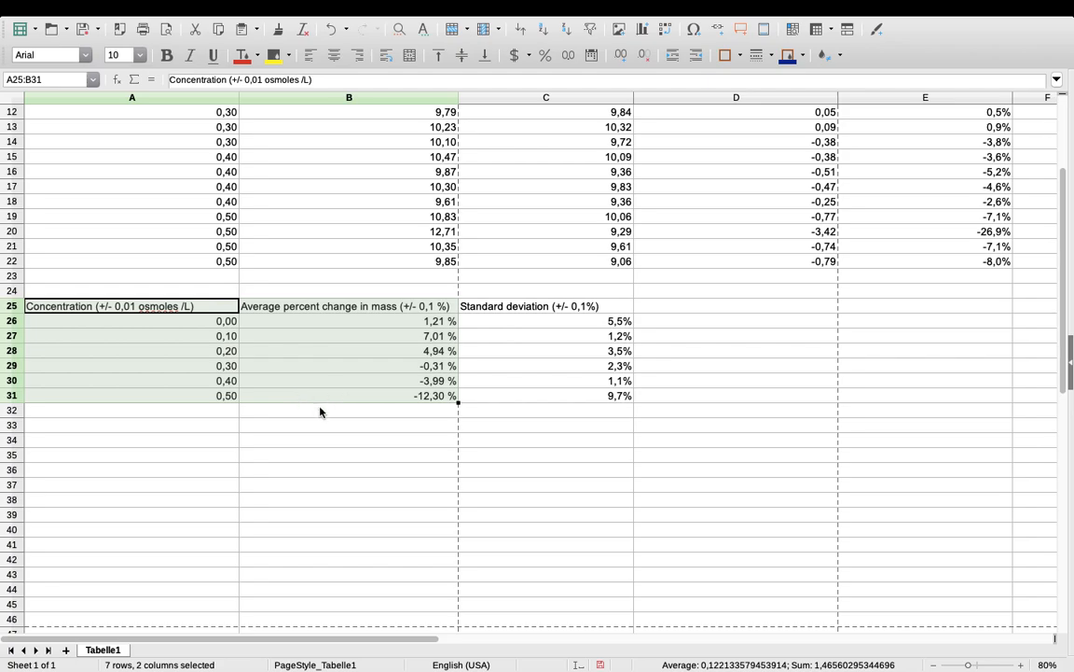
pyautogui.moveTo(189, 5)
pyautogui.click(227, 9)
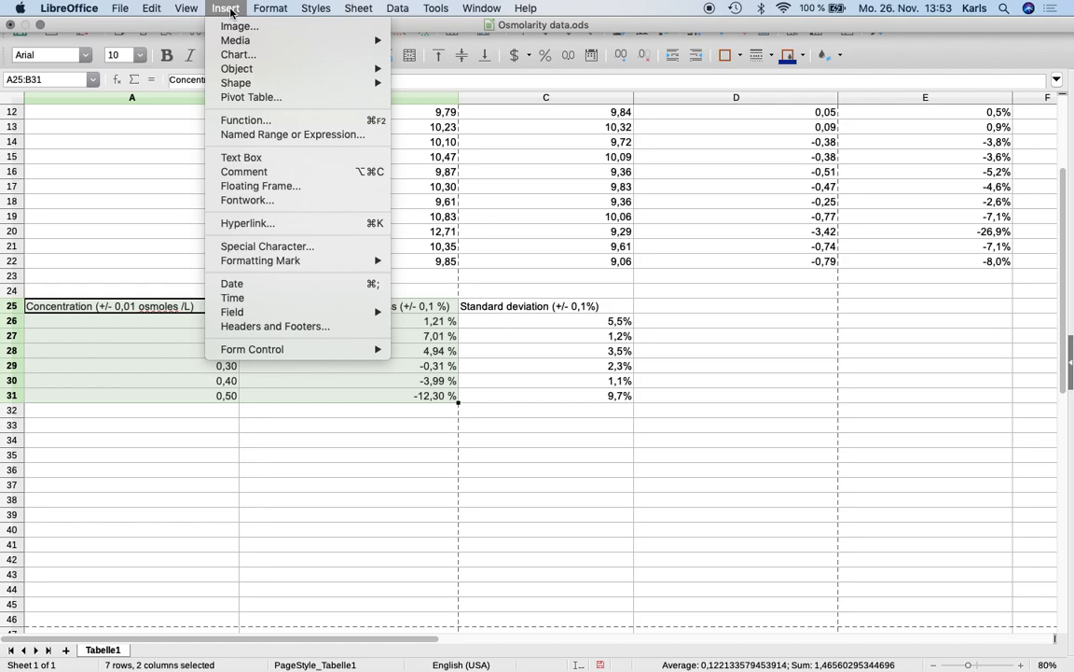
pyautogui.click(243, 54)
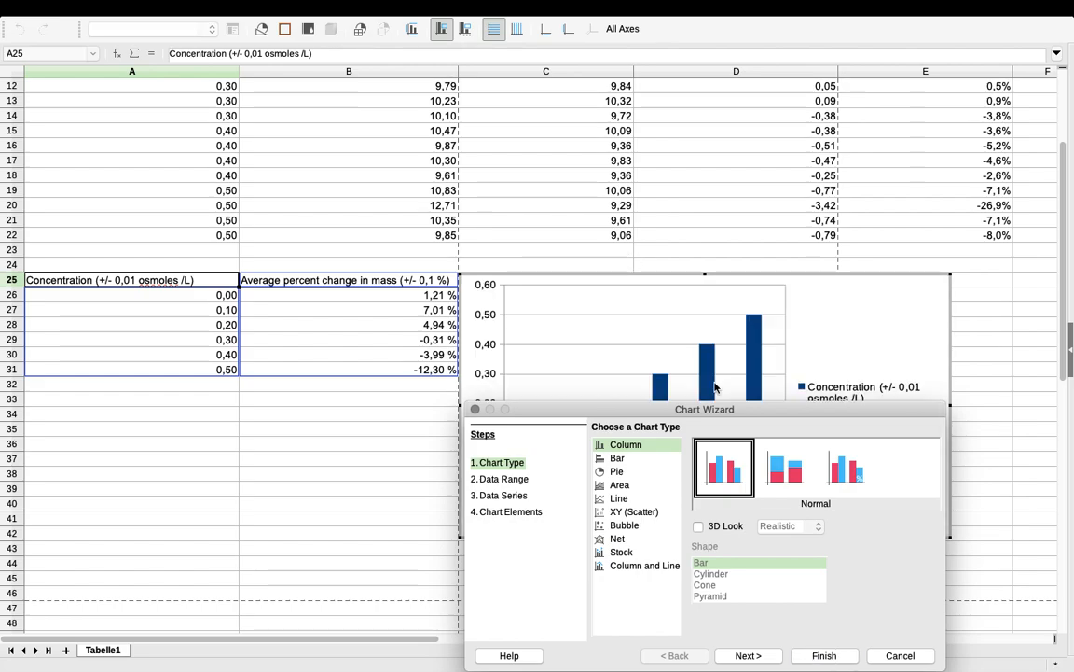
pyautogui.moveTo(712, 410); pyautogui.dragTo(394, 221)
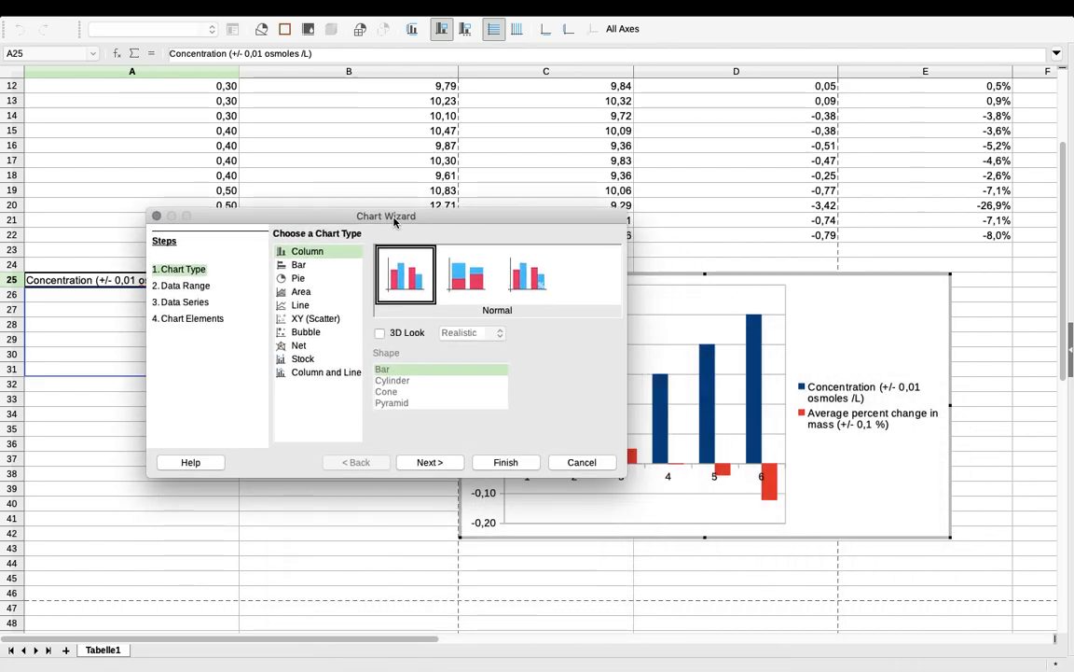
pyautogui.click(286, 309)
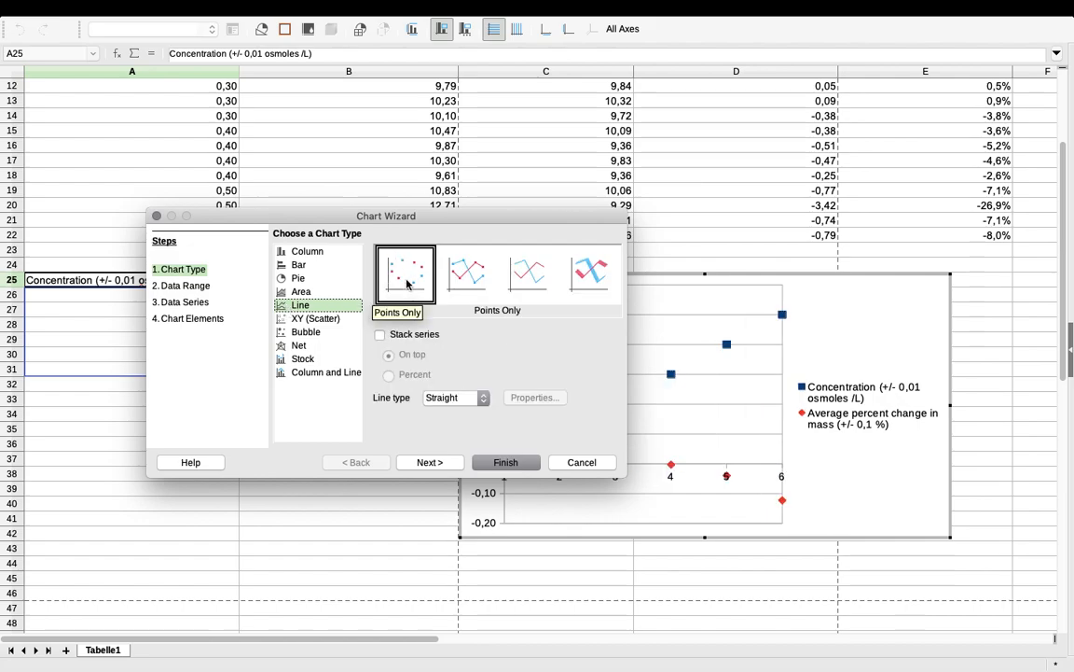
pyautogui.click(326, 318)
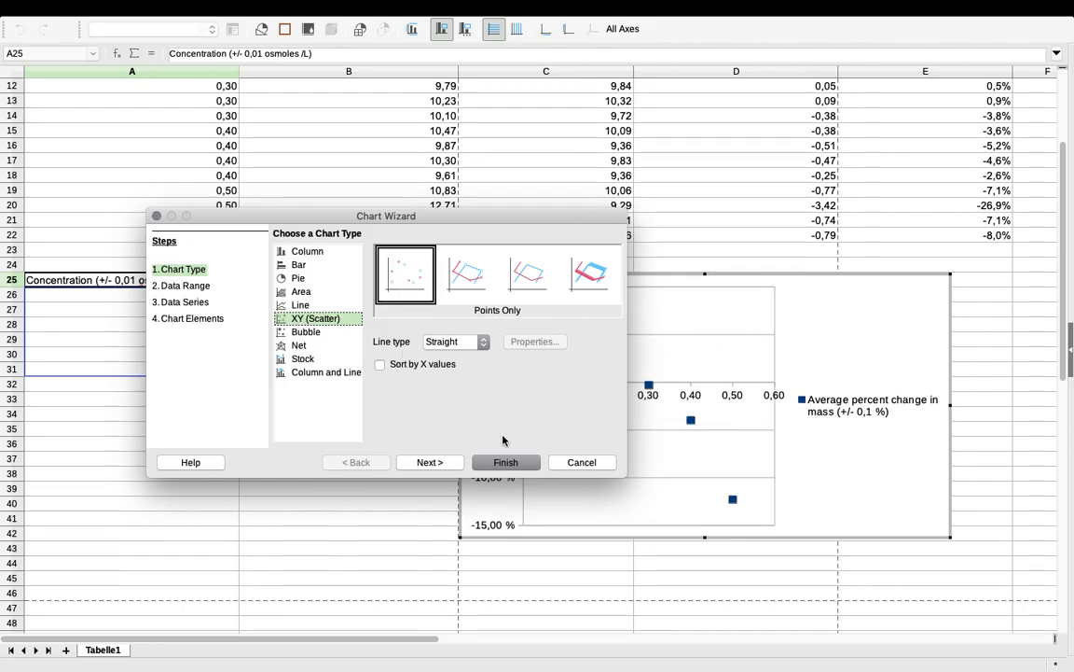
# Check the chart's data range and data series, and title its X axis "Concentration (+/-0,01 osmoles /L)".
pyautogui.click(188, 288)
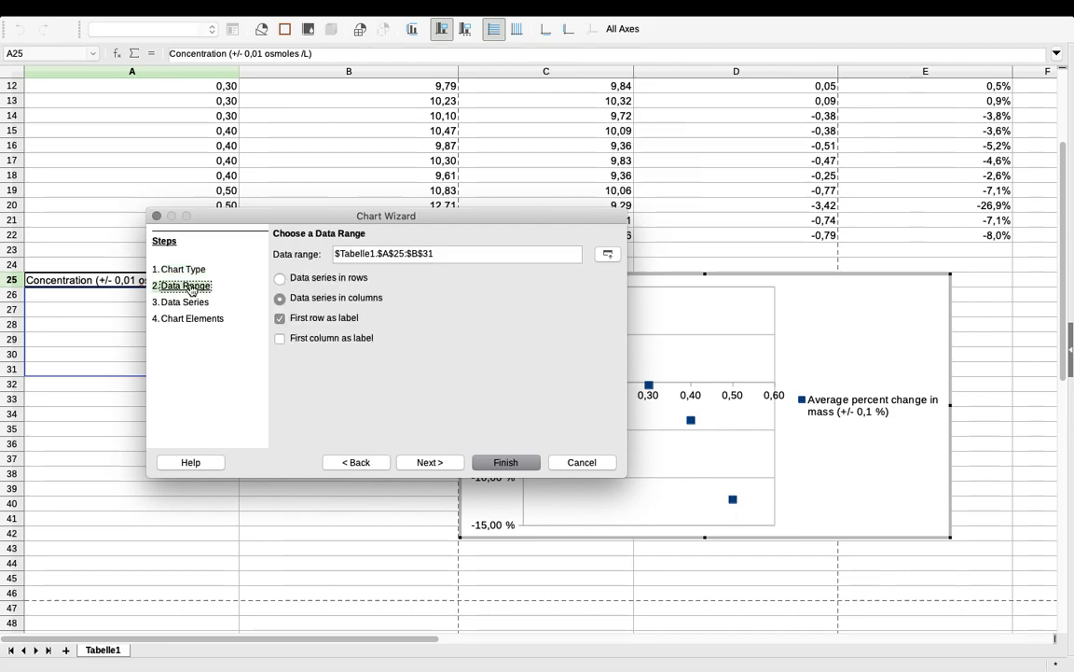
pyautogui.moveTo(347, 217); pyautogui.dragTo(847, 65)
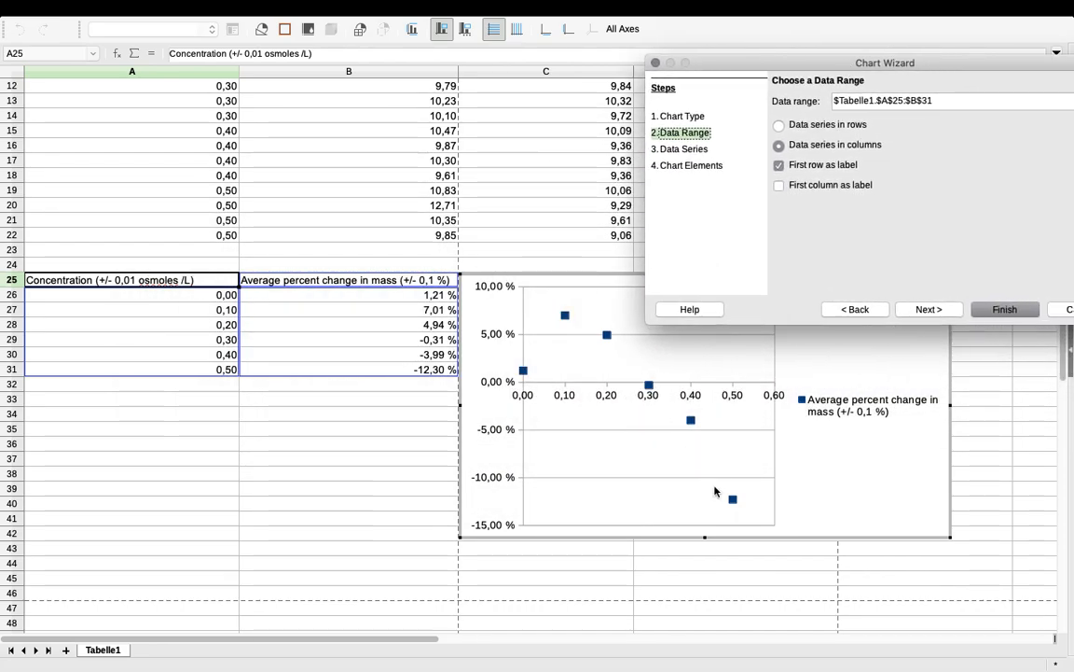
pyautogui.moveTo(754, 65); pyautogui.dragTo(509, 164)
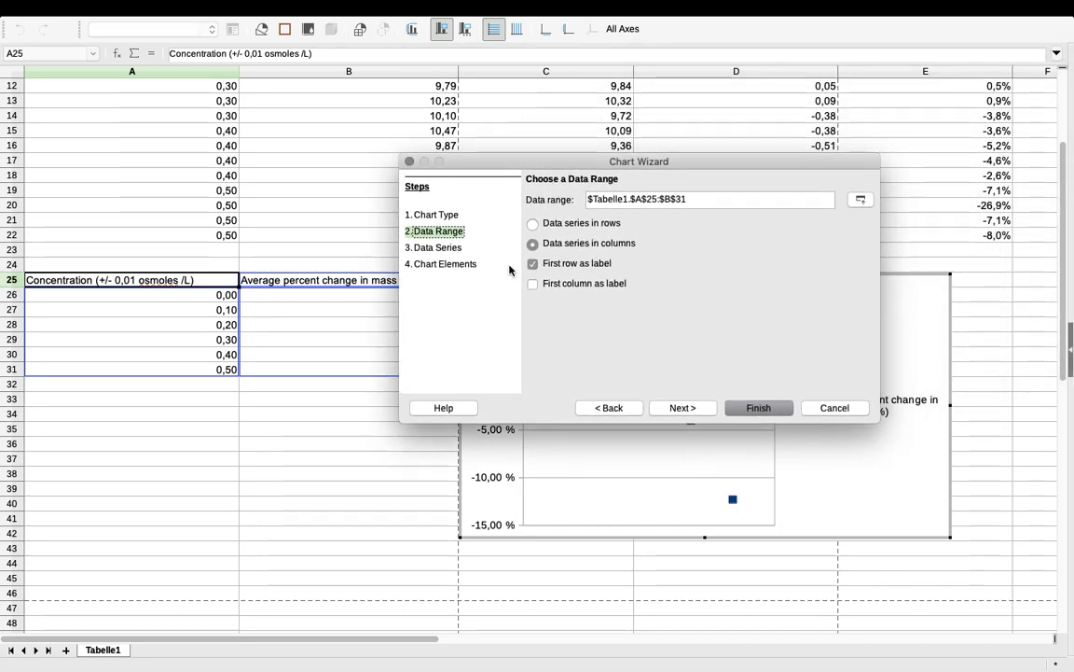
pyautogui.click(429, 248)
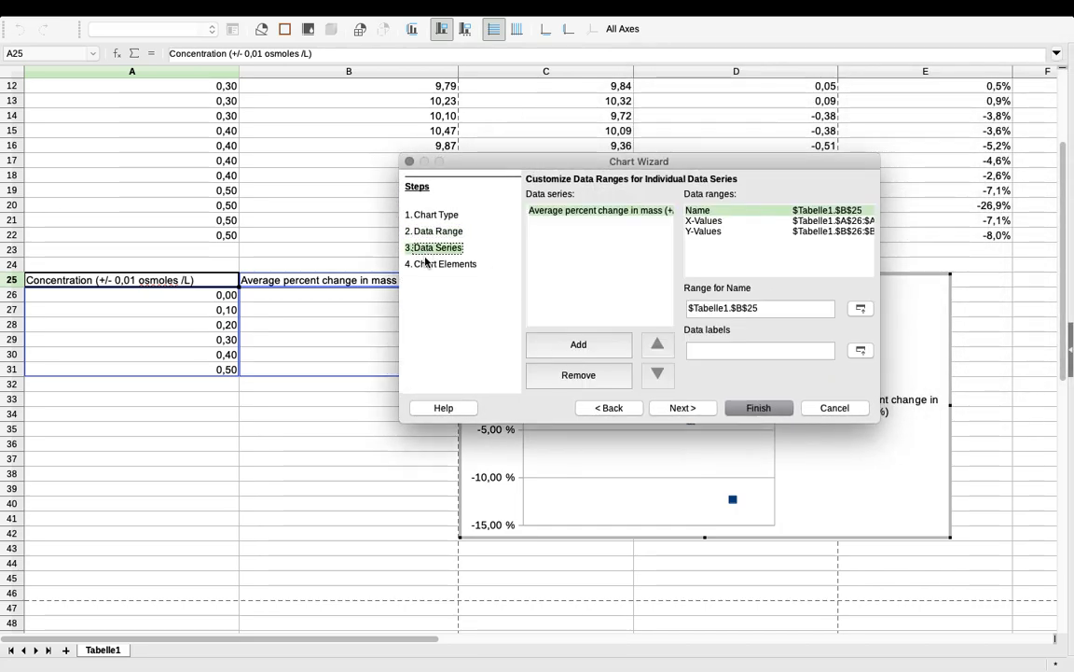
pyautogui.click(432, 266)
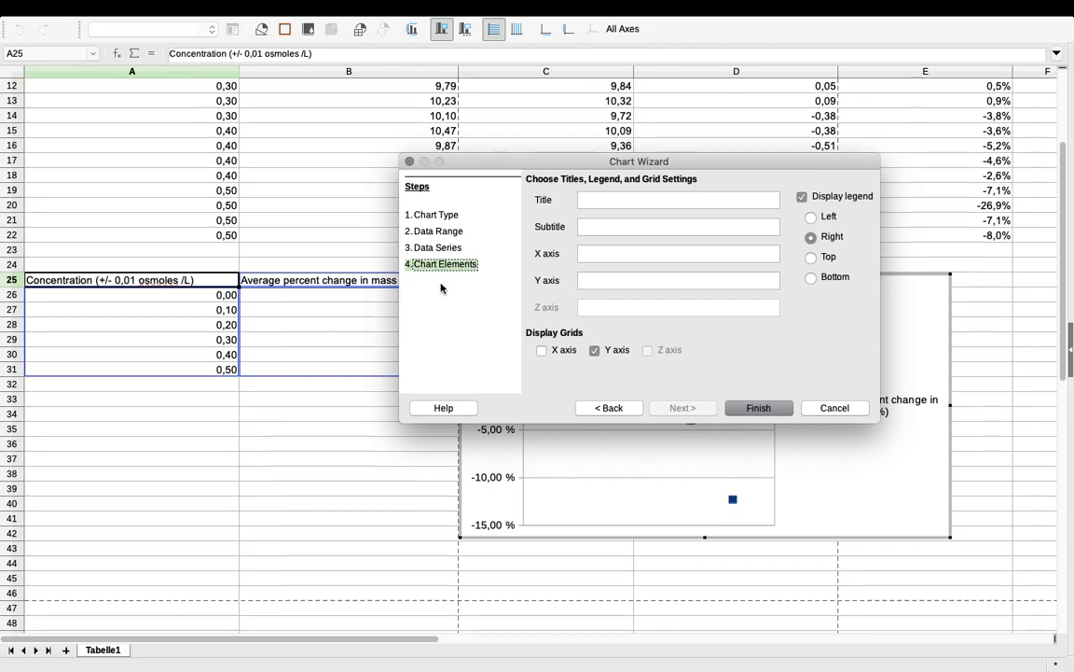
pyautogui.click(684, 201)
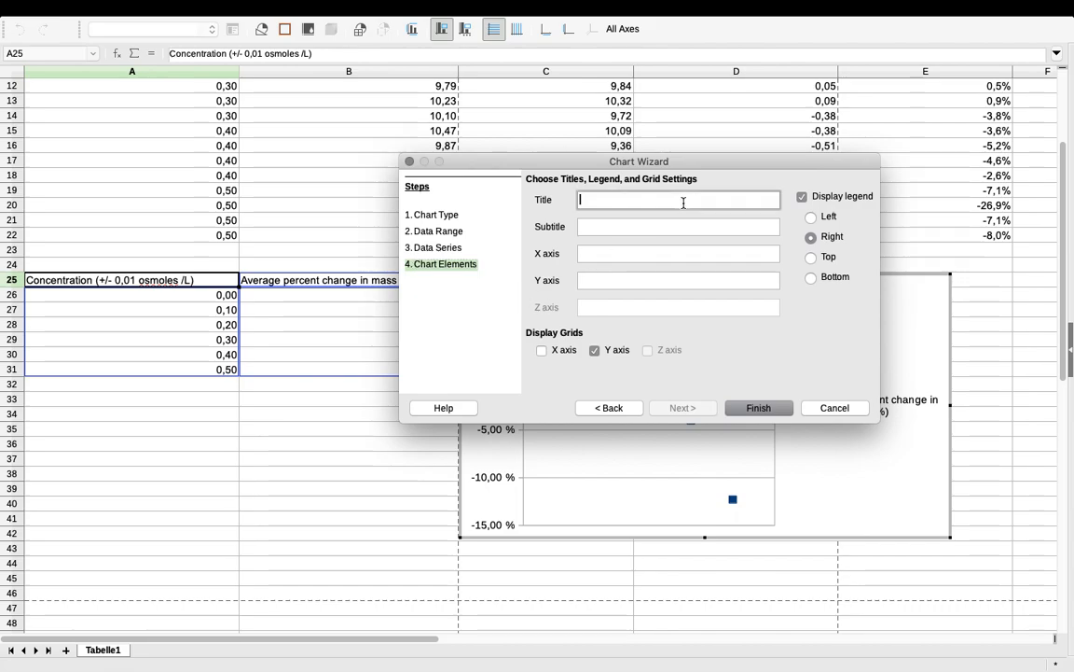
pyautogui.moveTo(704, 164); pyautogui.dragTo(600, 134)
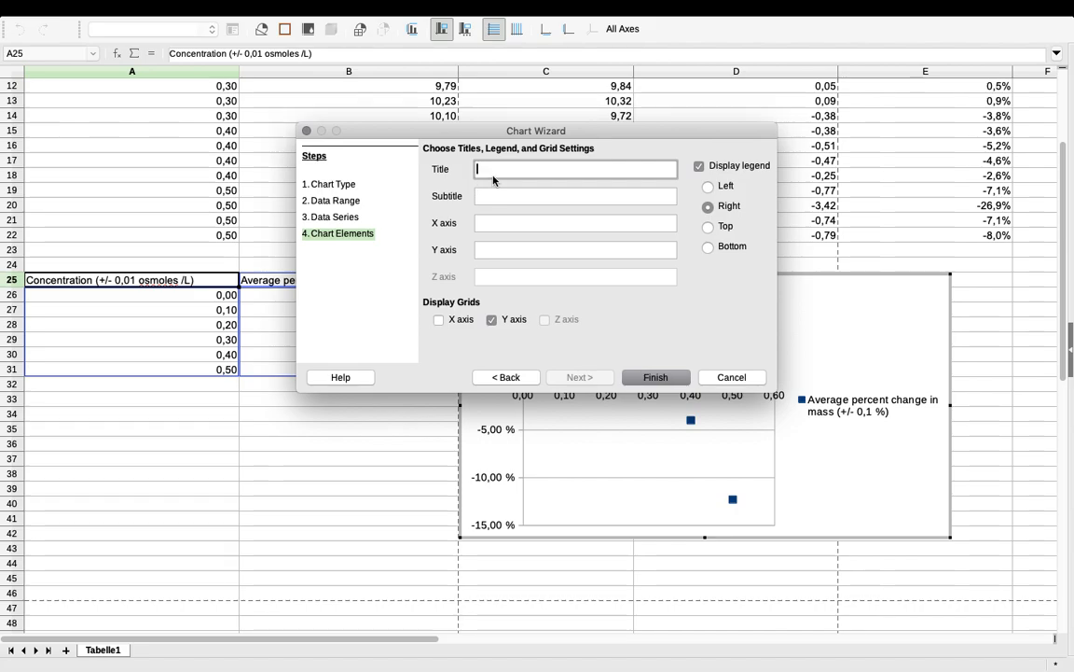
pyautogui.click(530, 222)
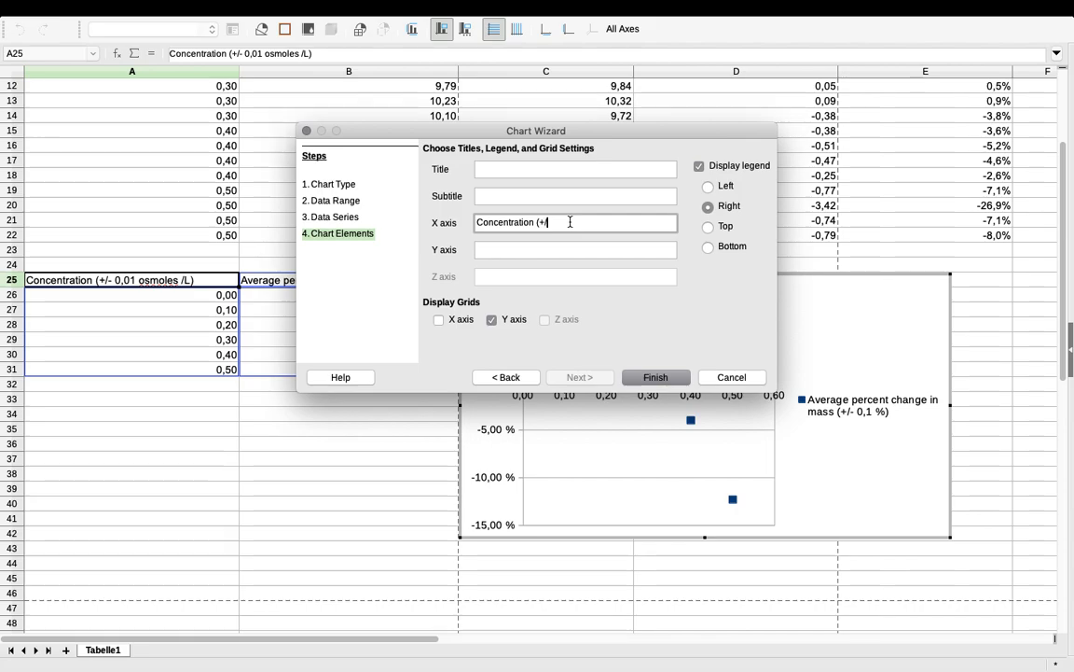
pyautogui.write('0')
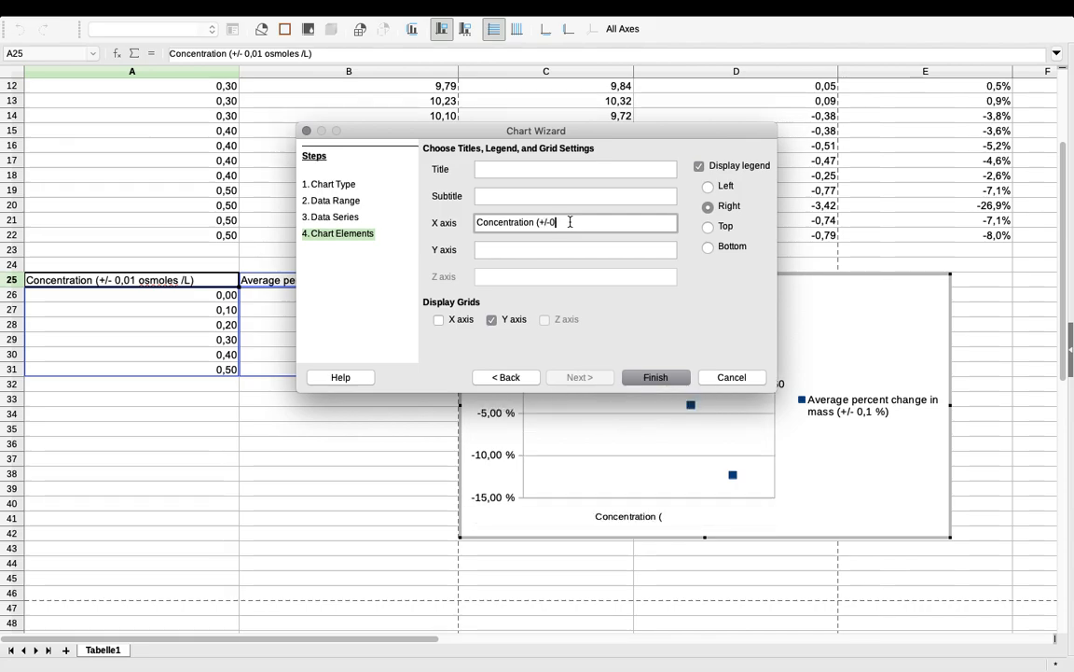
pyautogui.write(',01')
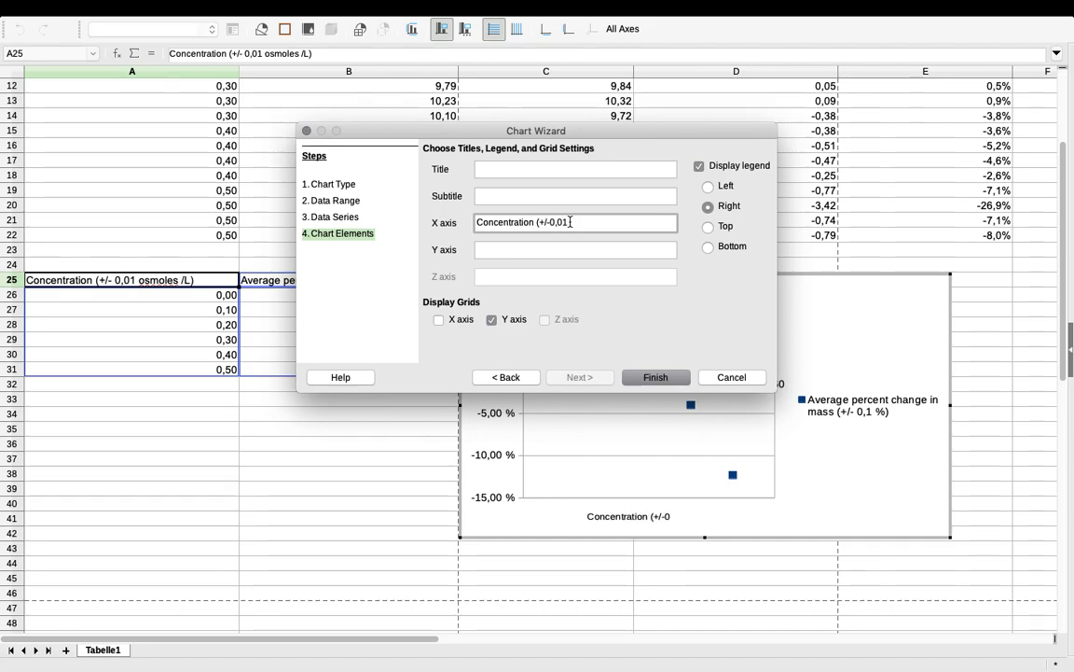
pyautogui.write(' osmoles /L')
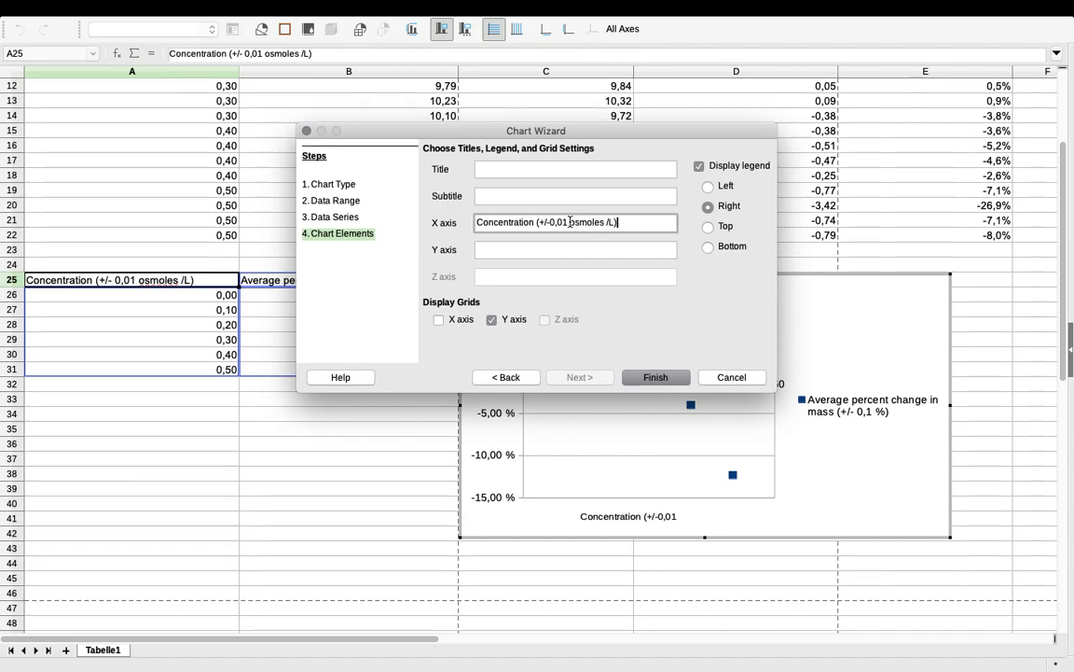
# Title the chart's Y axis "Average percent change in mass (+/- 0,1%)".
pyautogui.click(546, 248)
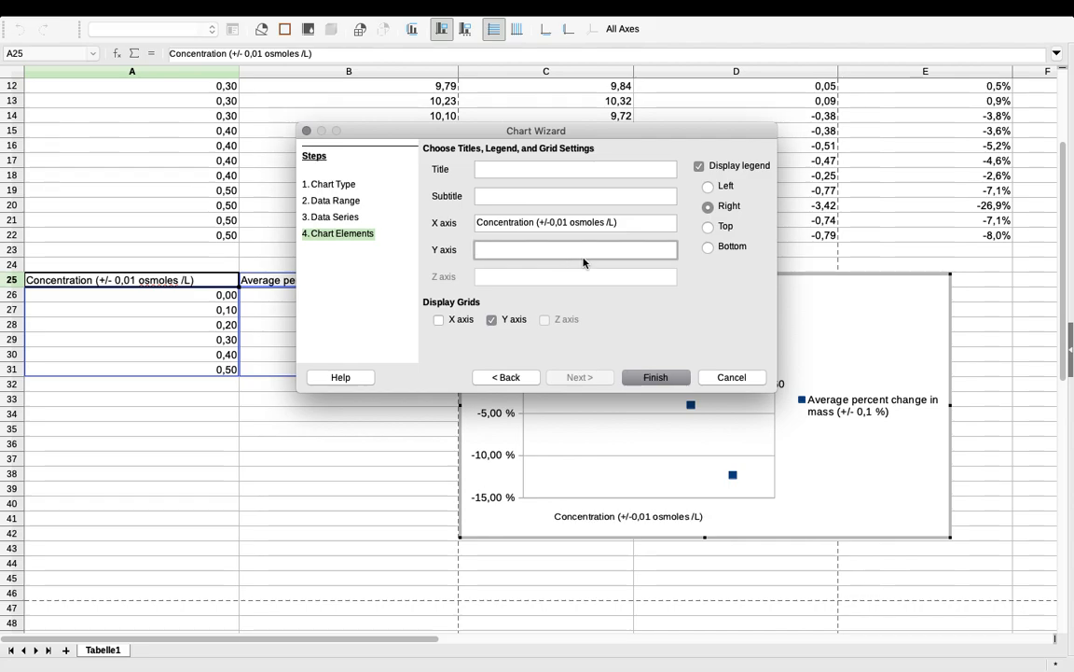
pyautogui.write('Average percent change in mass (+/-')
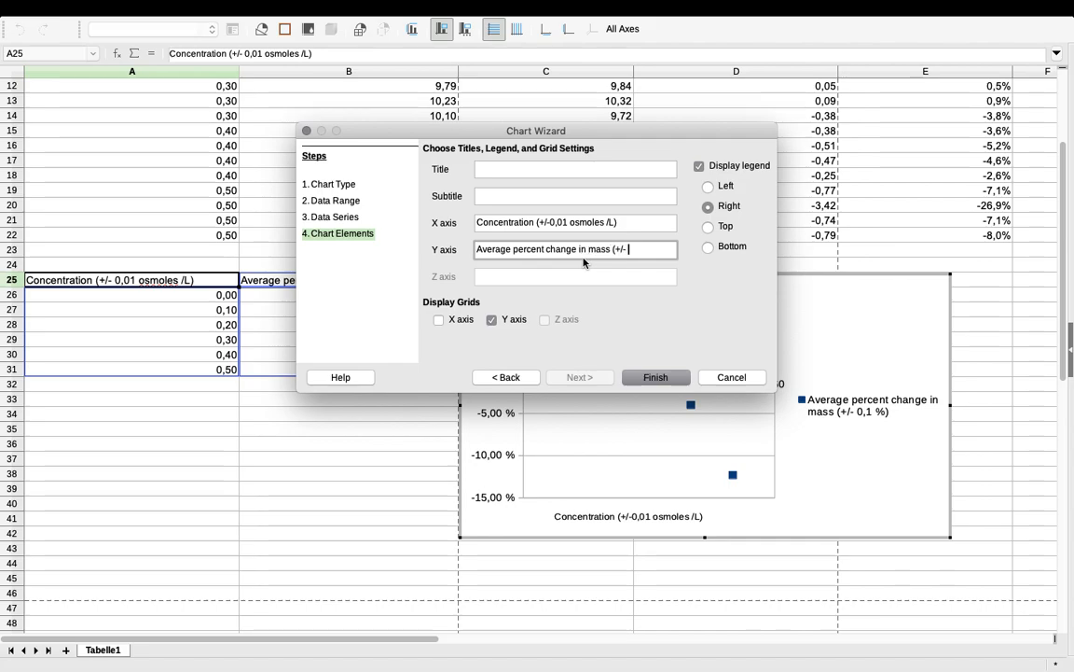
pyautogui.write('.')
pyautogui.write('1%')
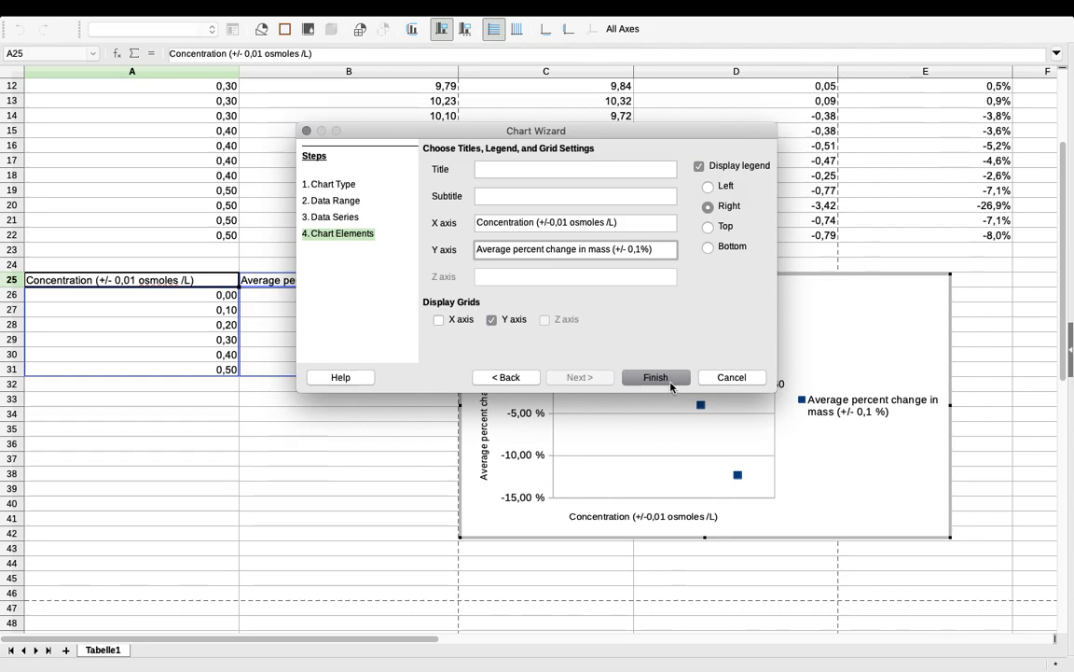
# Finish creating the scatter chart, delete its legend and move the chart down to just below row 27.
pyautogui.click(670, 381)
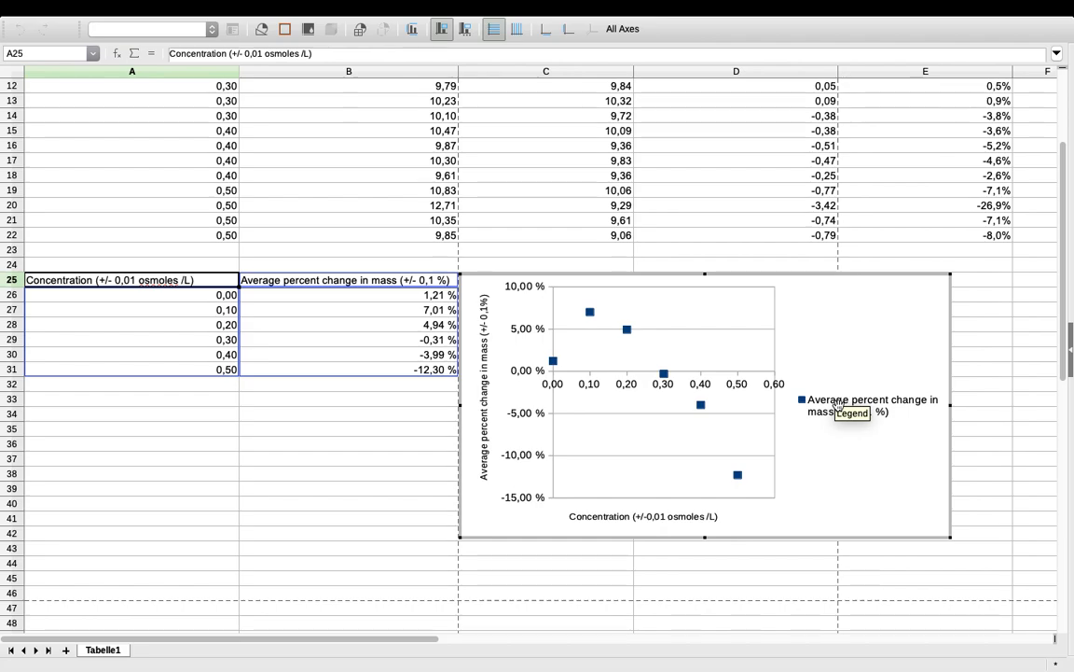
pyautogui.click(839, 395)
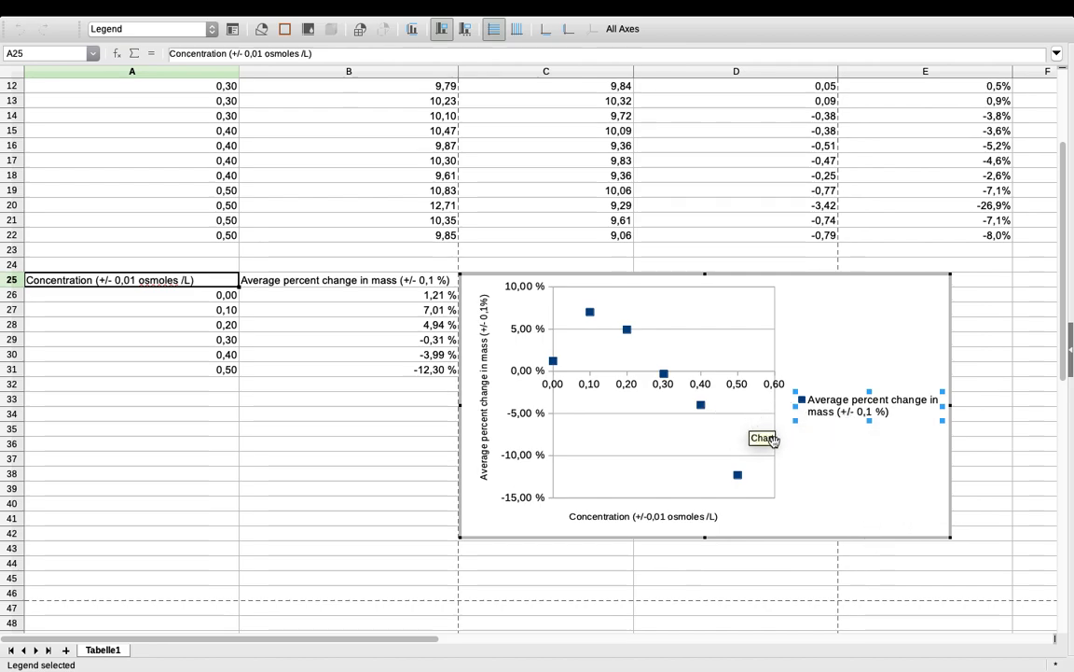
pyautogui.press('Delete')
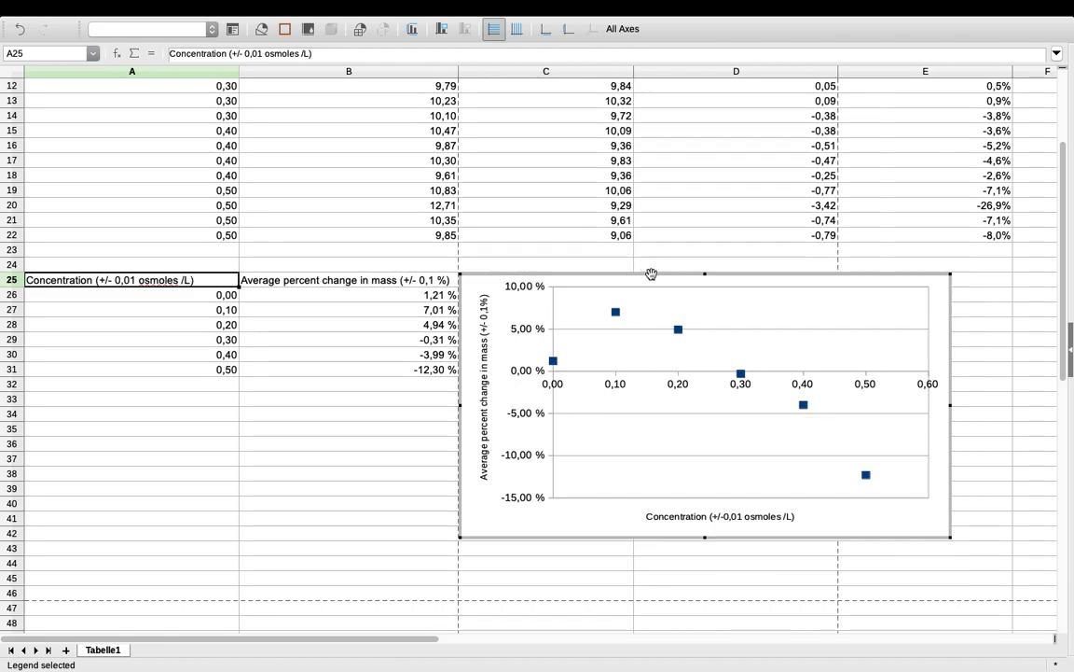
pyautogui.moveTo(651, 273); pyautogui.dragTo(692, 324)
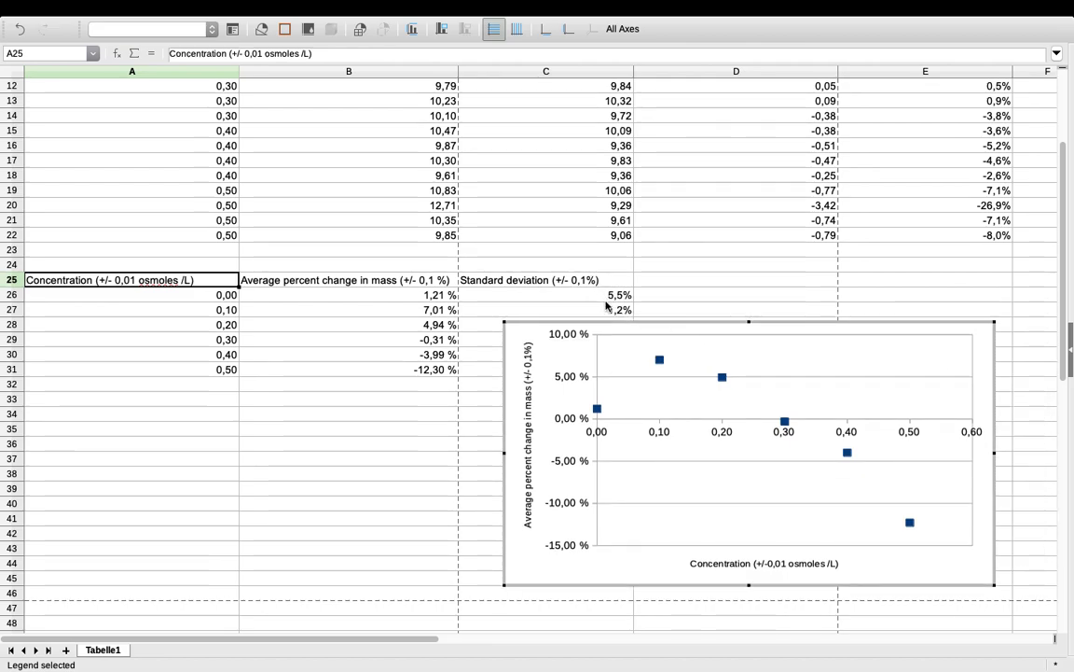
pyautogui.click(660, 361)
pyautogui.rightClick(660, 365)
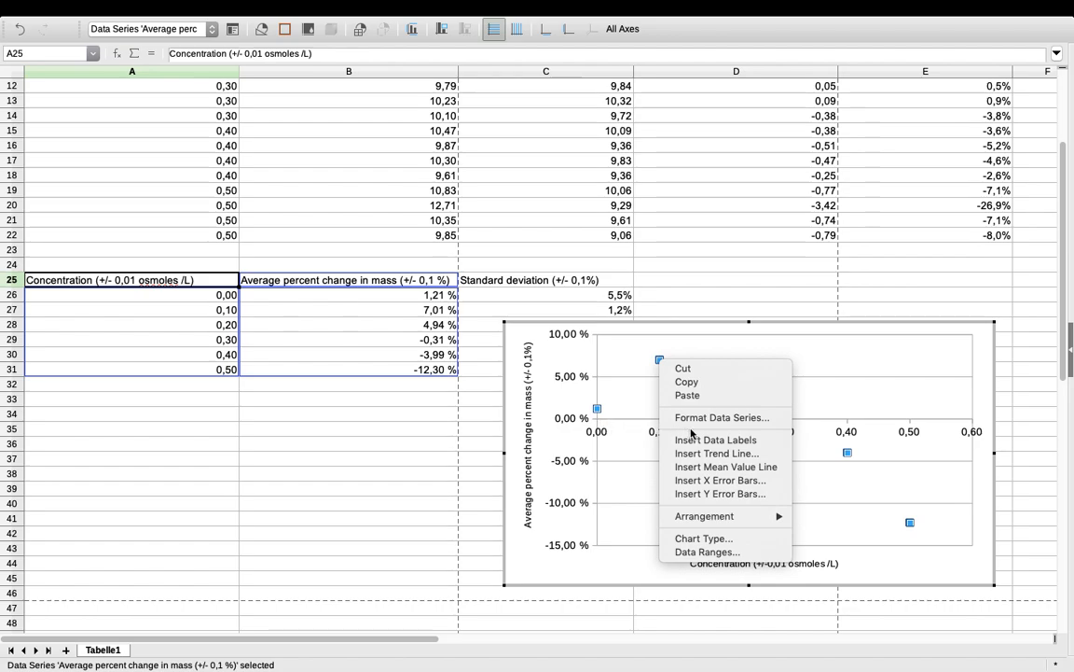
pyautogui.click(712, 495)
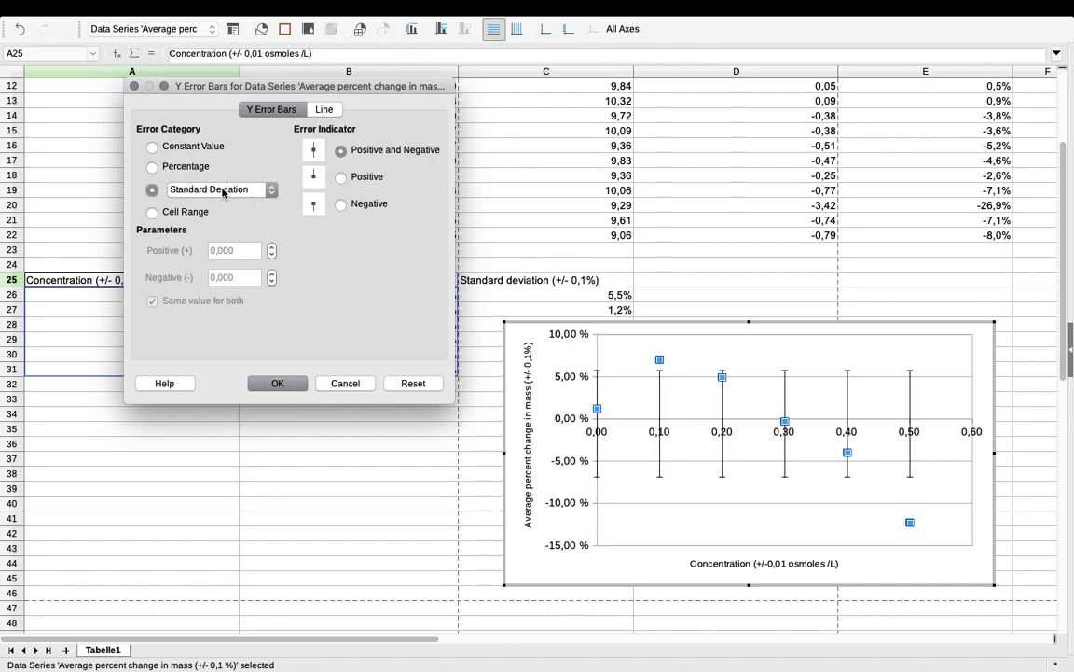
pyautogui.click(151, 213)
pyautogui.click(427, 250)
pyautogui.moveTo(390, 302); pyautogui.dragTo(698, 241)
pyautogui.click(686, 326)
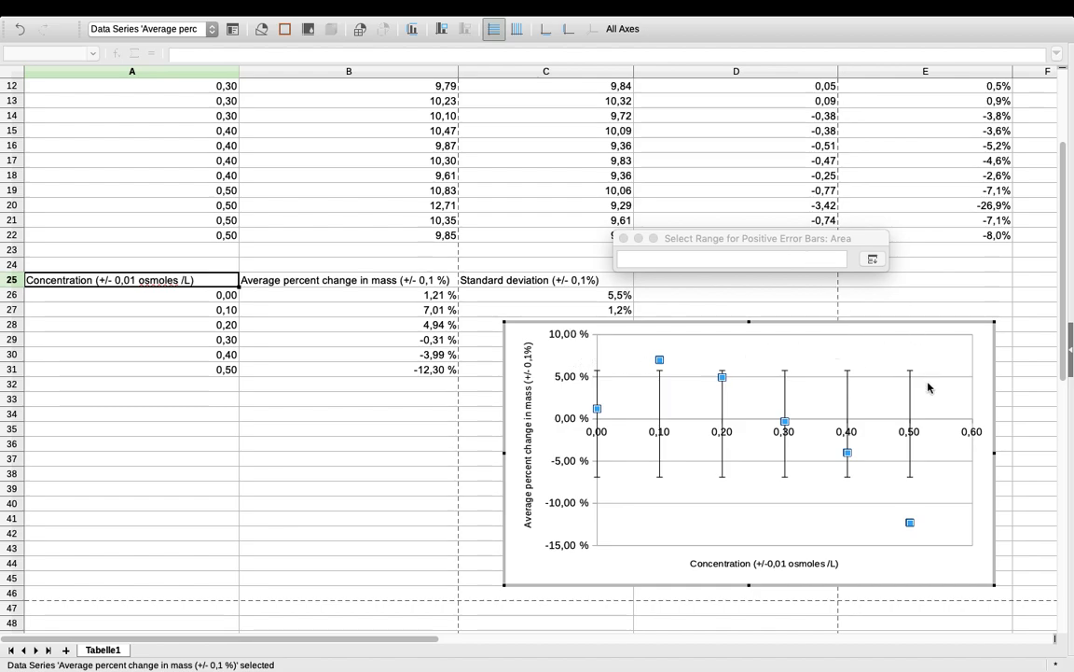
pyautogui.moveTo(529, 303); pyautogui.dragTo(597, 323)
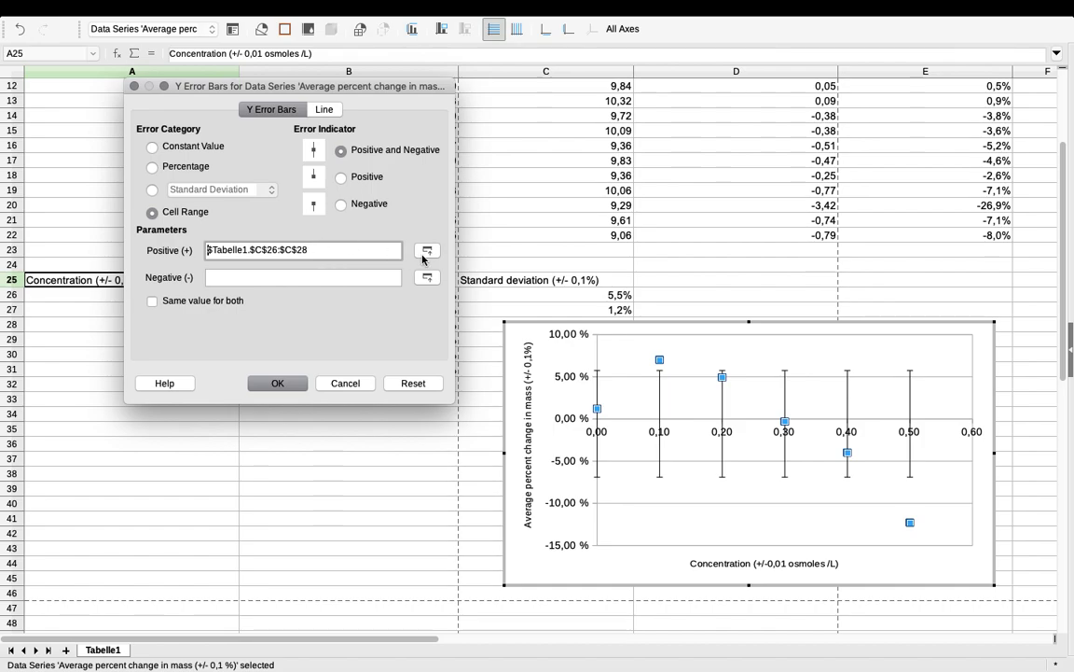
pyautogui.click(344, 384)
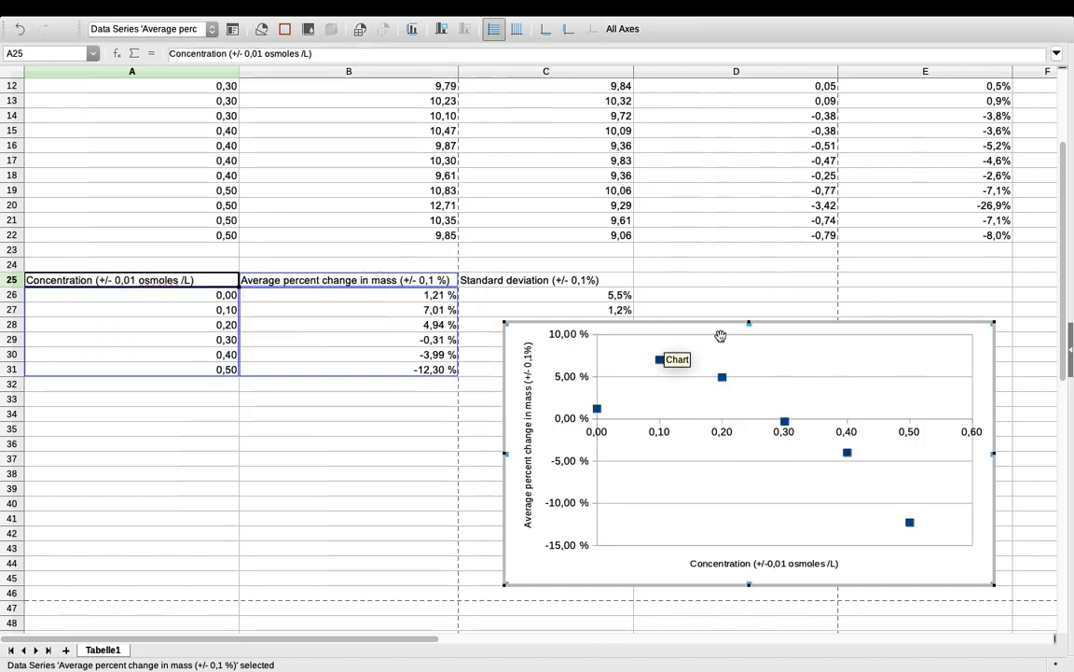
# Move the chart to the right, clear of the standard deviations in C26:C31.
pyautogui.click(724, 331)
pyautogui.moveTo(721, 322); pyautogui.dragTo(878, 287)
pyautogui.click(621, 397)
# Insert Y error bars on the data series from a cell range, using C26:C31 for the positive values.
pyautogui.click(601, 326)
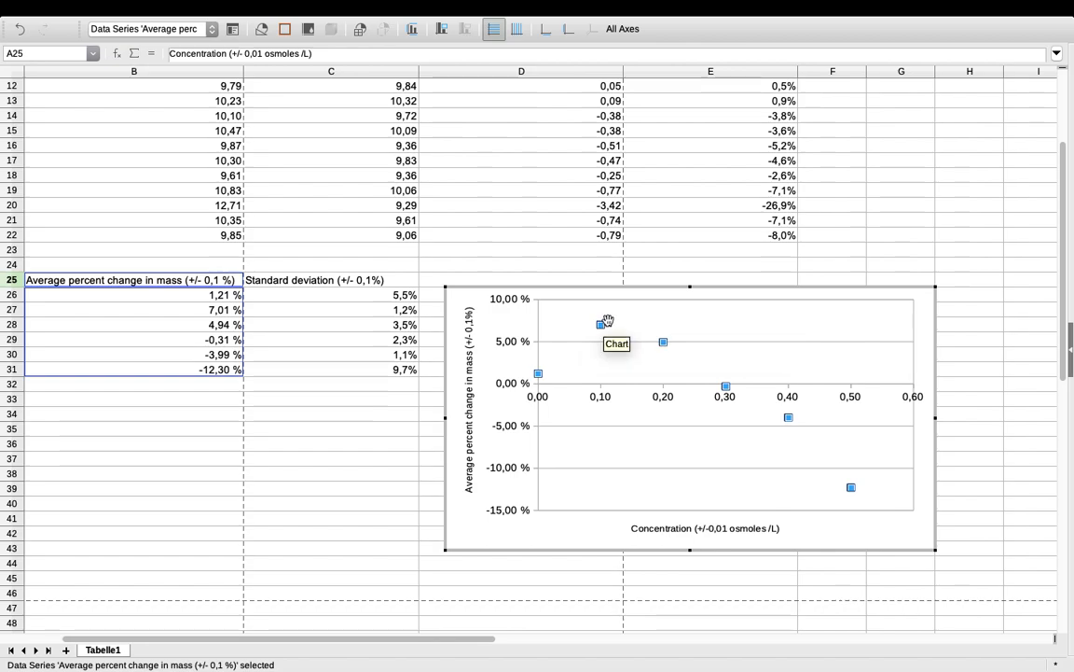
pyautogui.rightClick(601, 326)
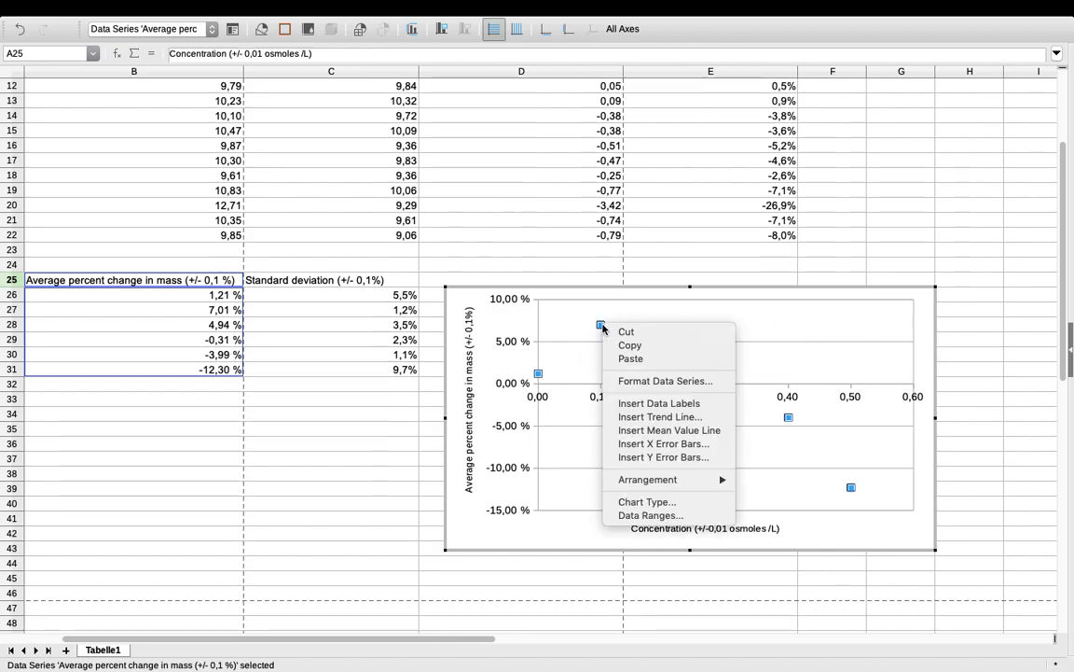
pyautogui.click(659, 465)
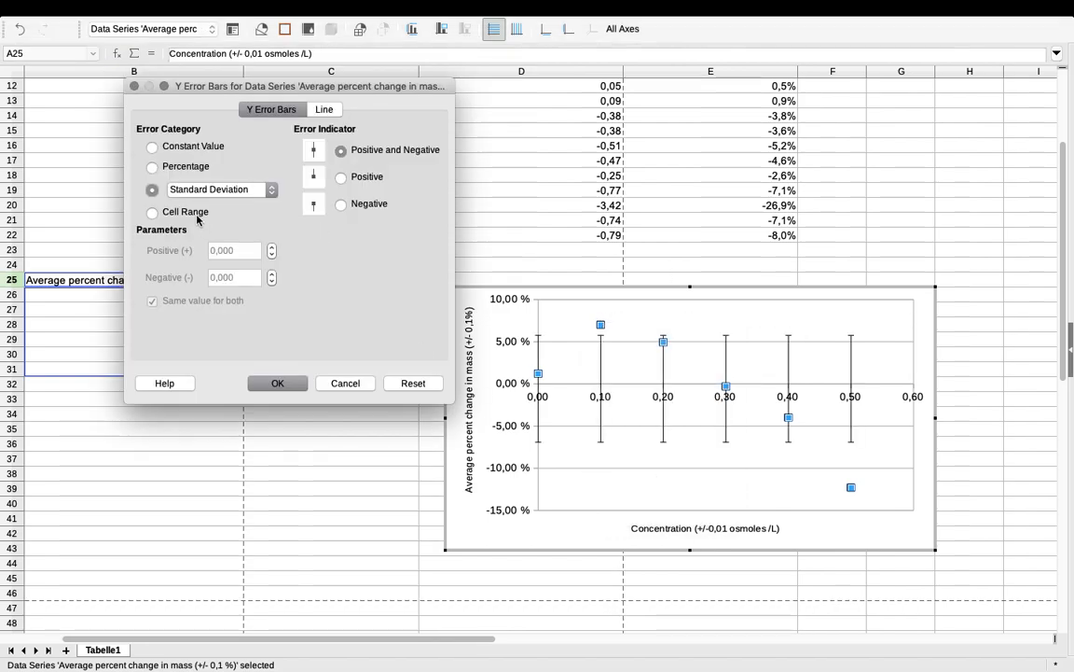
pyautogui.click(153, 212)
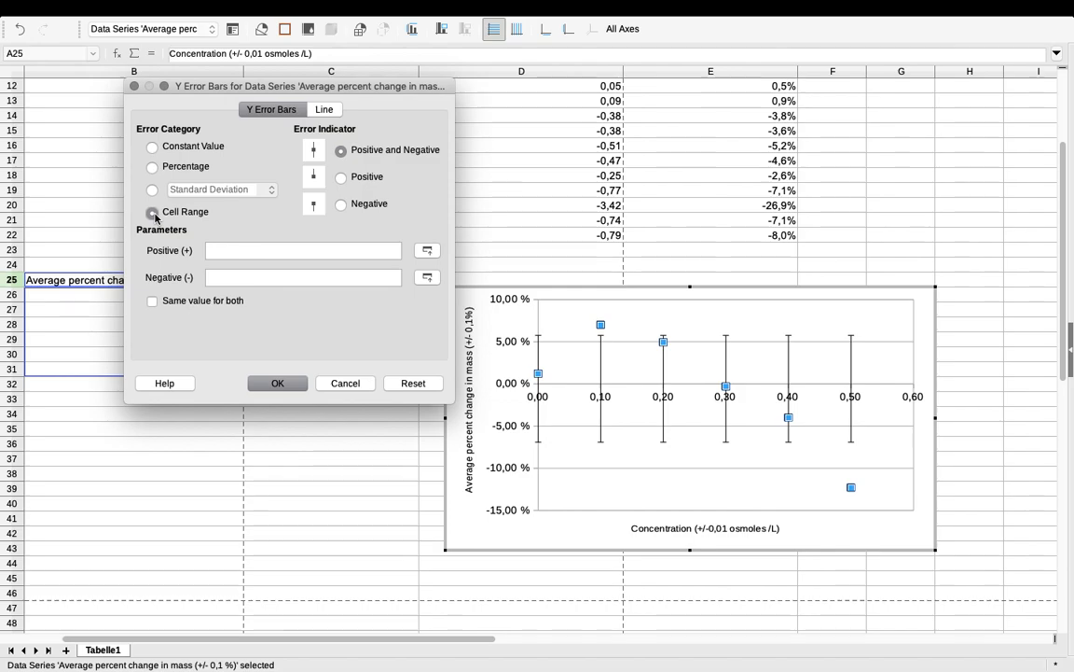
pyautogui.click(429, 252)
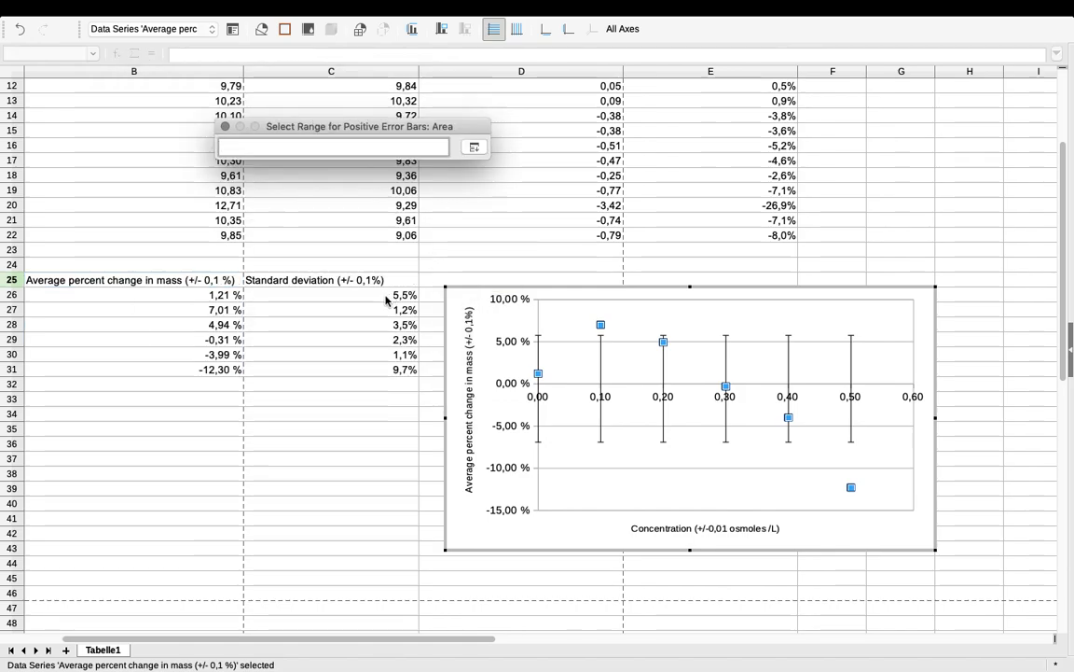
pyautogui.moveTo(385, 296); pyautogui.dragTo(385, 372)
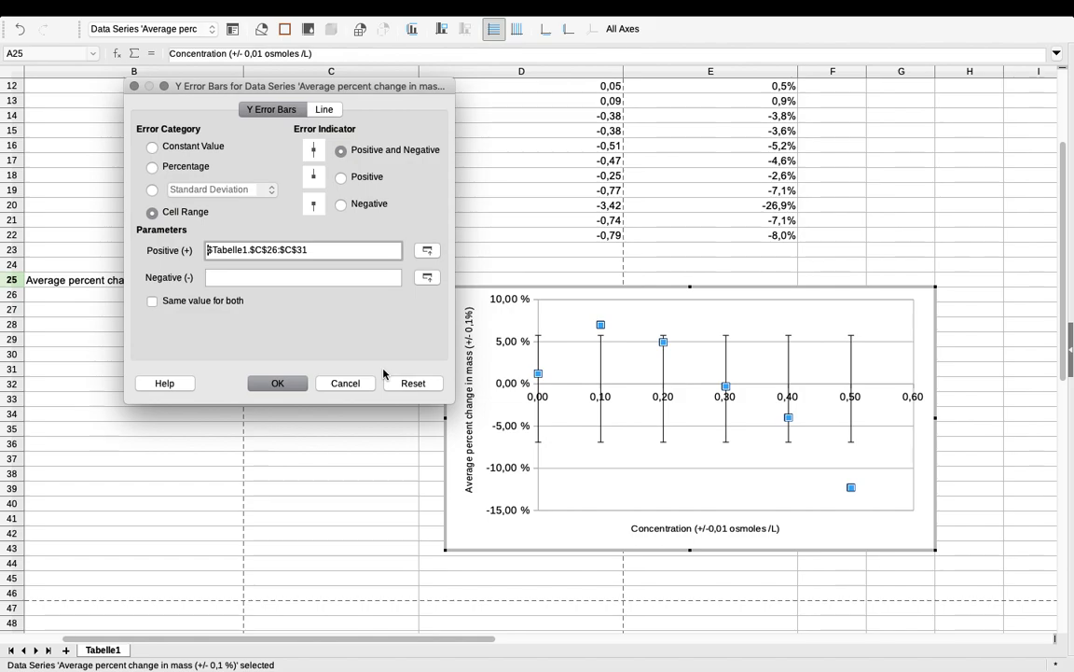
# Use C26:C31 for the negative error bar values as well and apply the Y error bars.
pyautogui.click(287, 277)
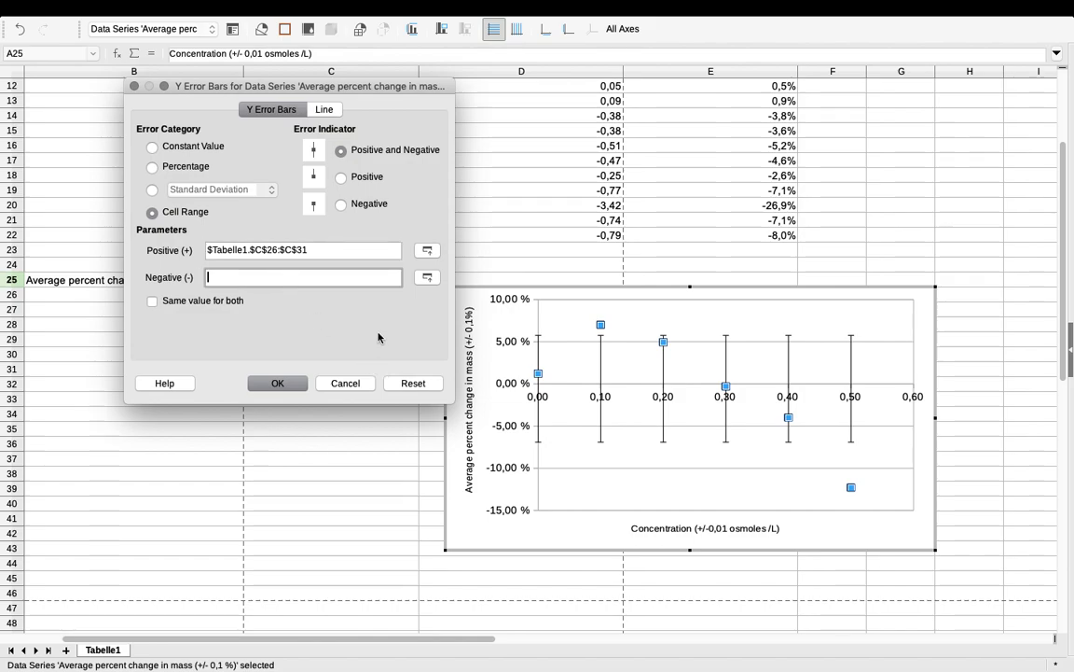
pyautogui.click(421, 279)
pyautogui.moveTo(365, 299); pyautogui.dragTo(365, 371)
pyautogui.press('Return')
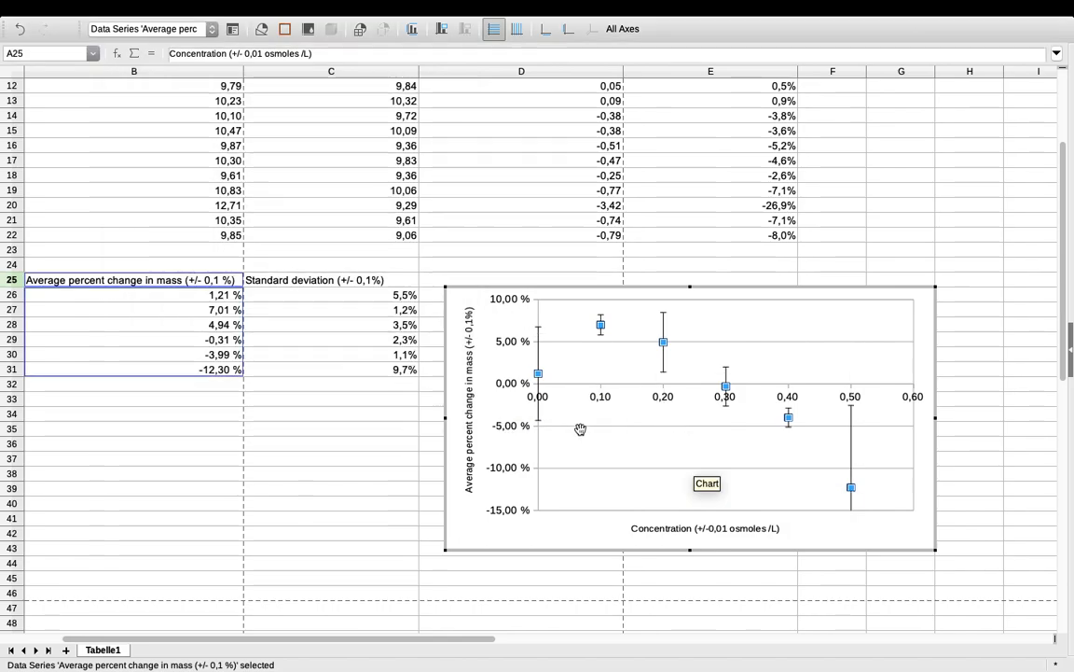
# Set the chart's Y axis minimum to -25% instead of automatic.
pyautogui.moveTo(541, 373)
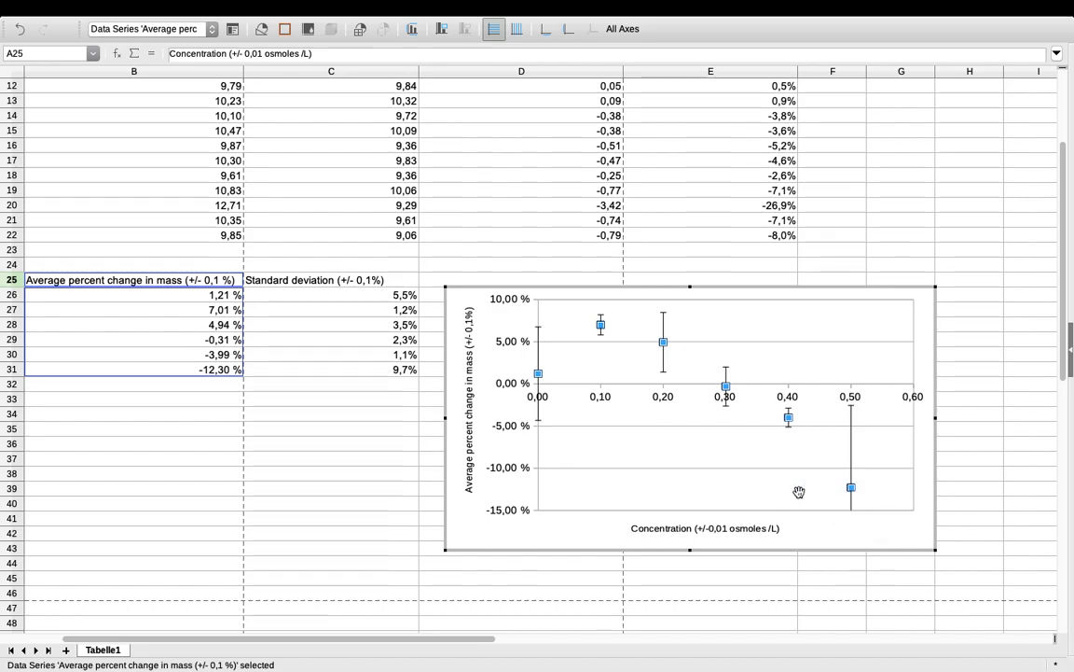
pyautogui.click(510, 471)
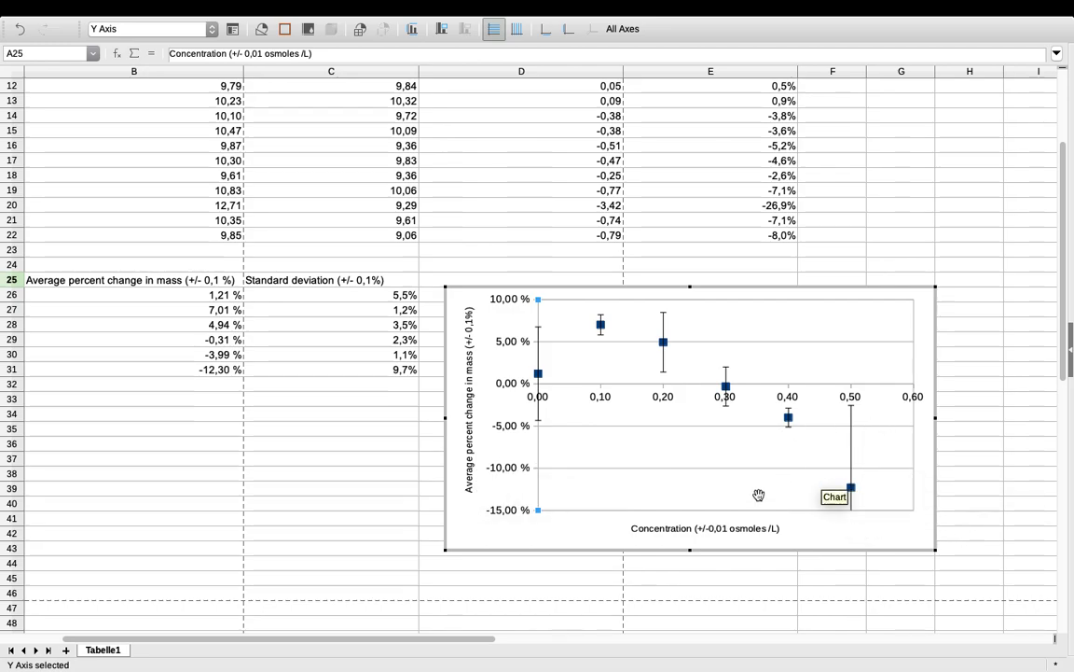
pyautogui.rightClick(520, 427)
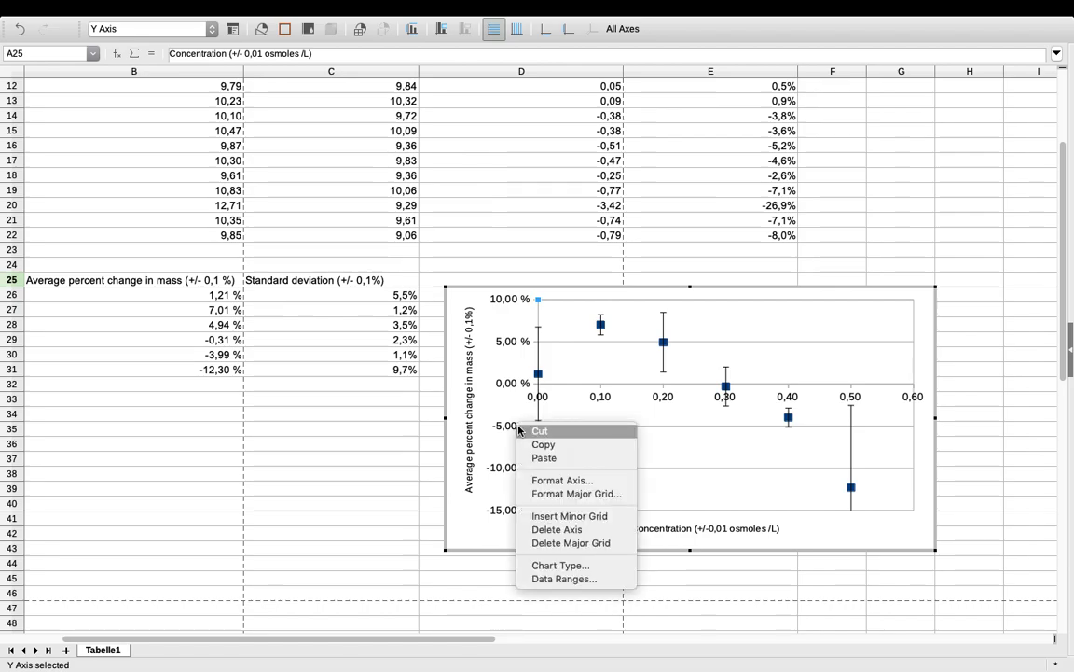
pyautogui.click(541, 482)
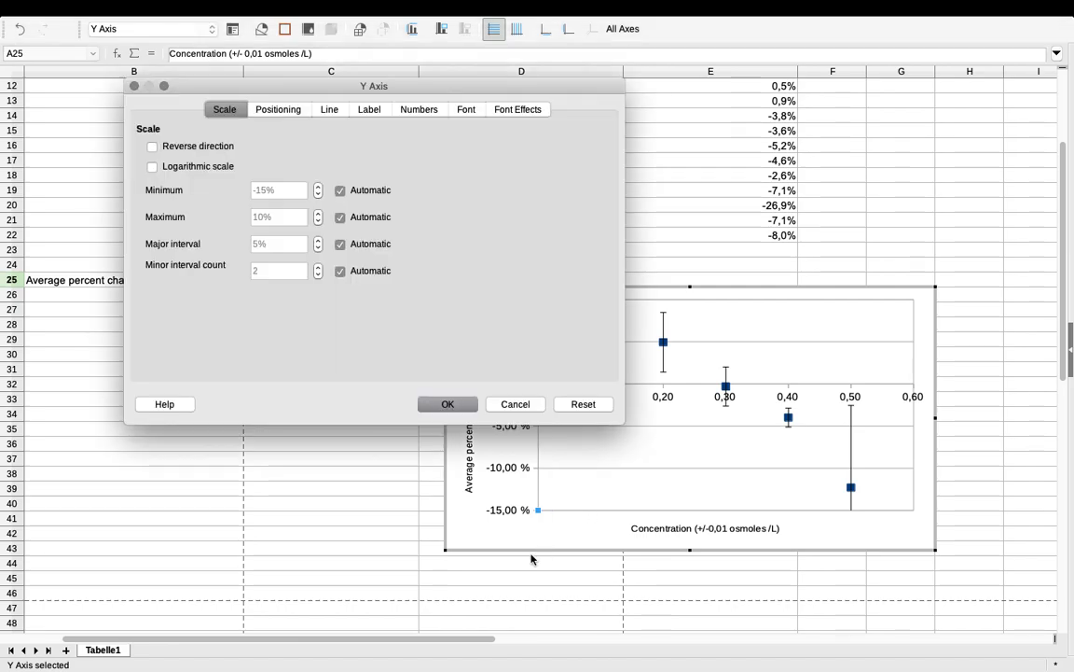
pyautogui.click(340, 192)
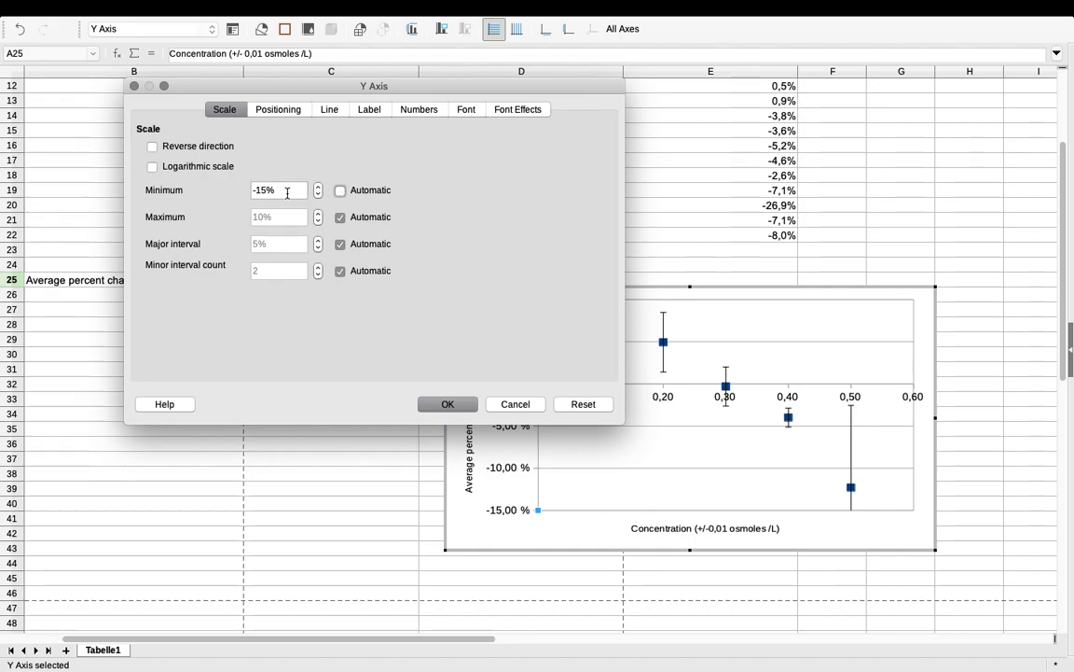
pyautogui.click(268, 190)
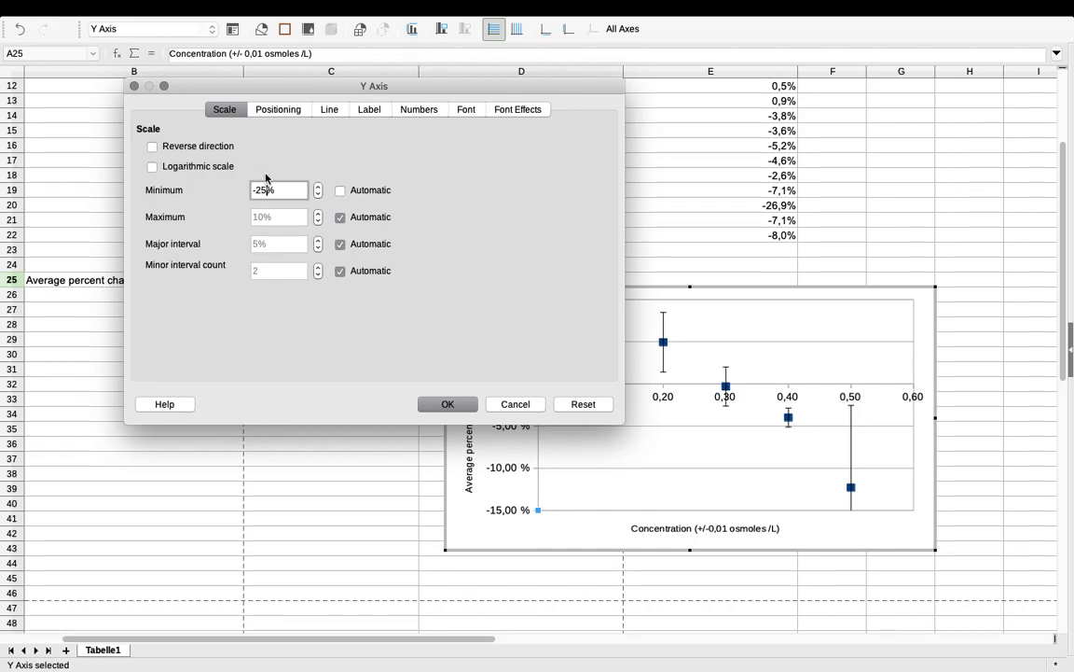
pyautogui.click(449, 404)
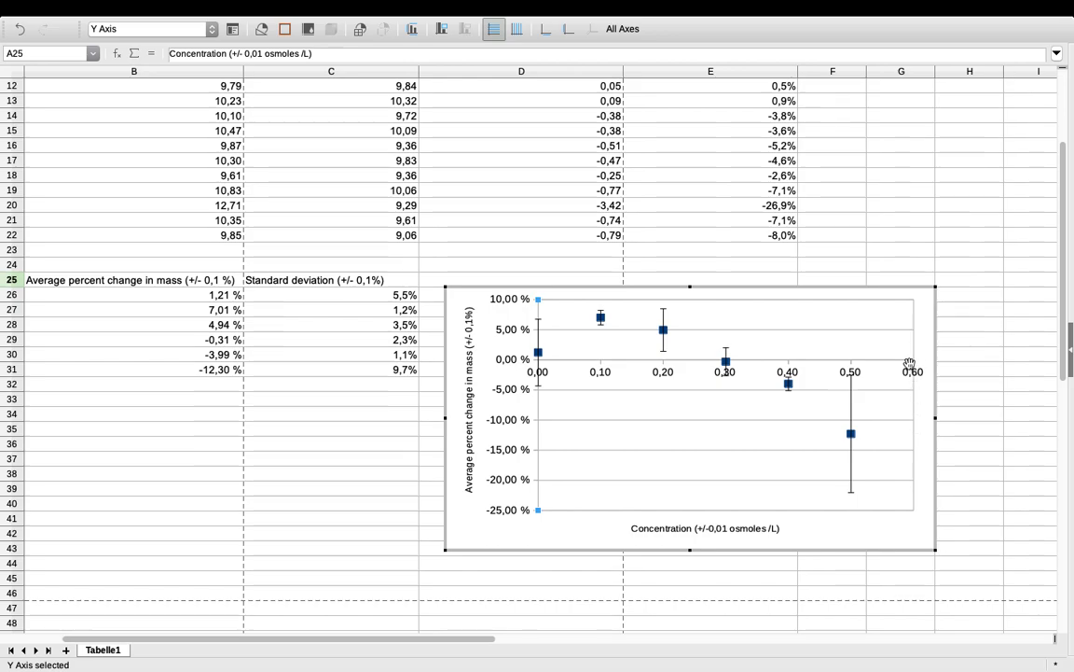
# Set the chart's X axis maximum to 0,5 instead of automatic.
pyautogui.click(794, 374)
pyautogui.rightClick(792, 372)
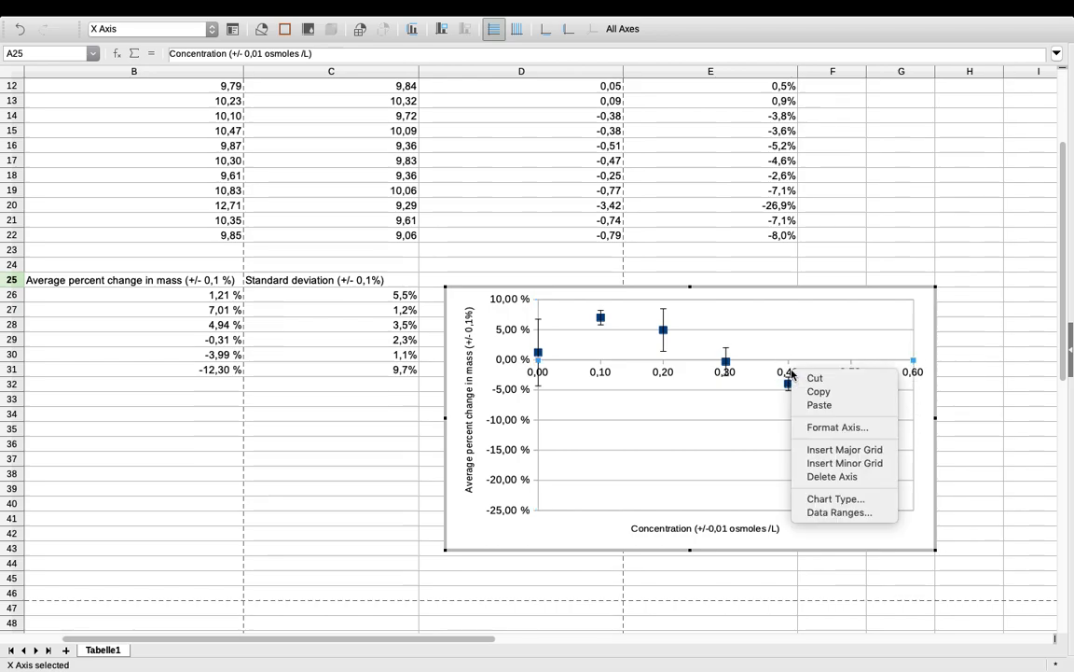
pyautogui.click(837, 428)
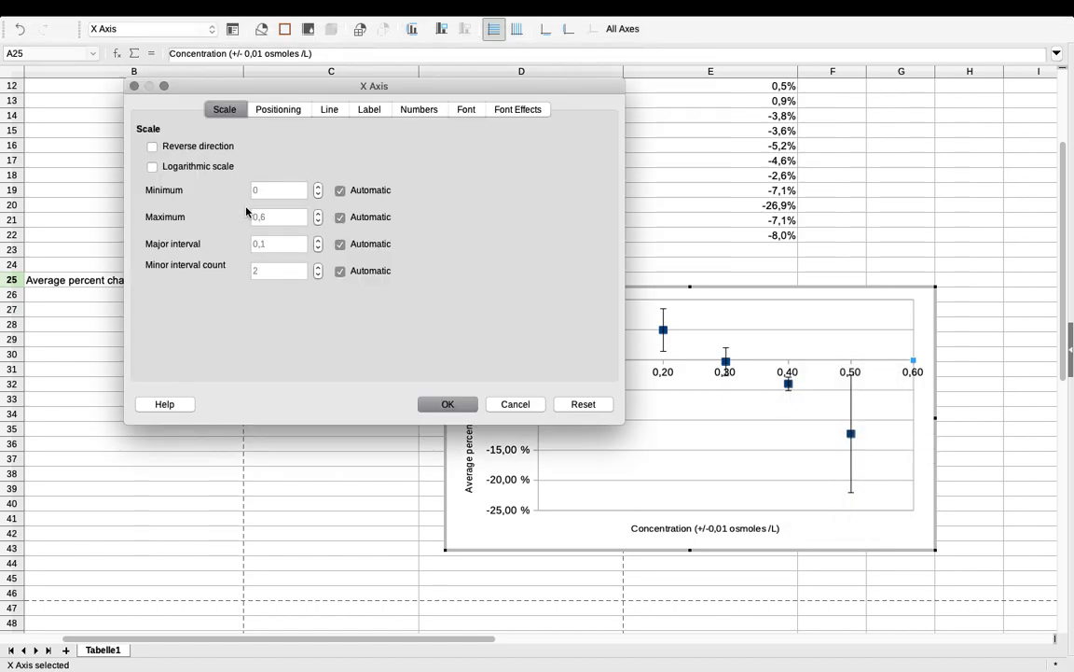
pyautogui.click(340, 216)
pyautogui.click(298, 221)
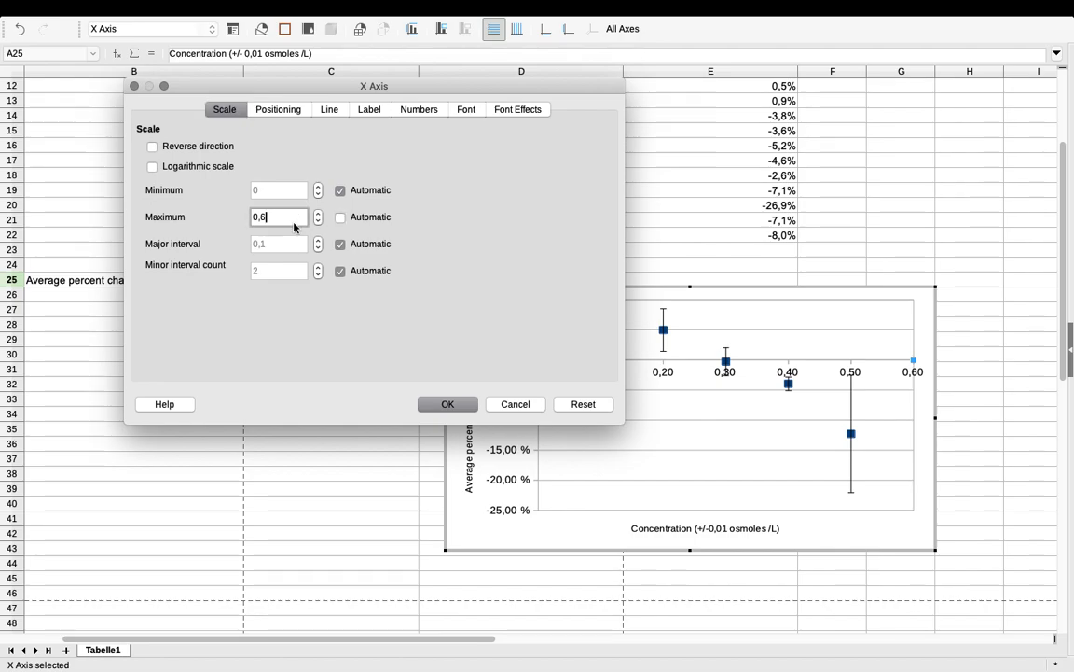
pyautogui.write('5')
pyautogui.press('Return')
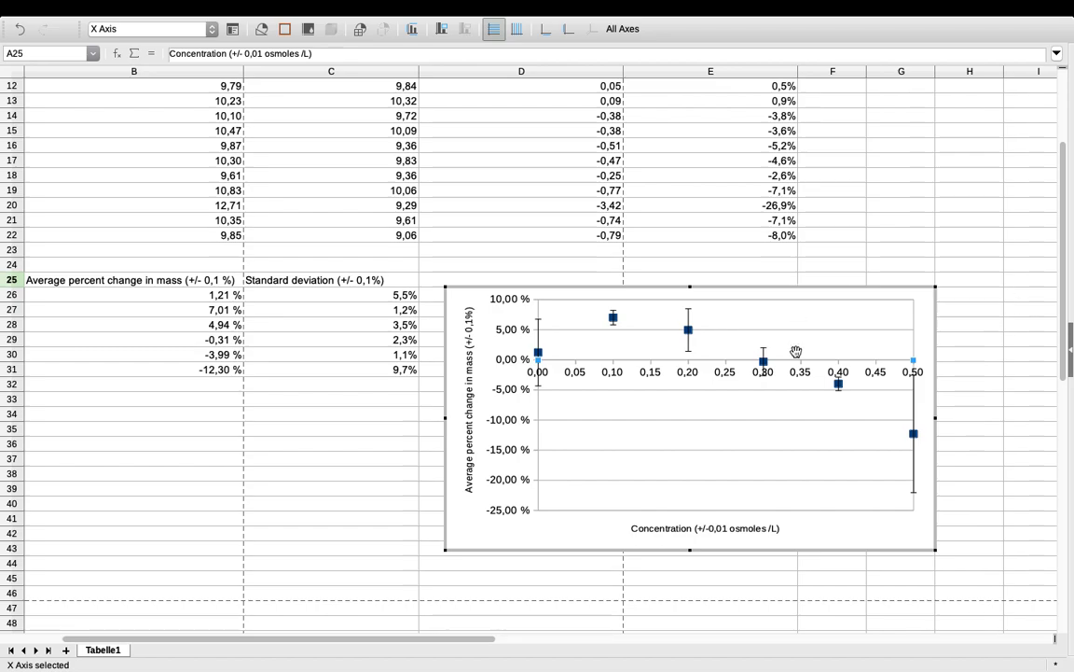
pyautogui.click(690, 331)
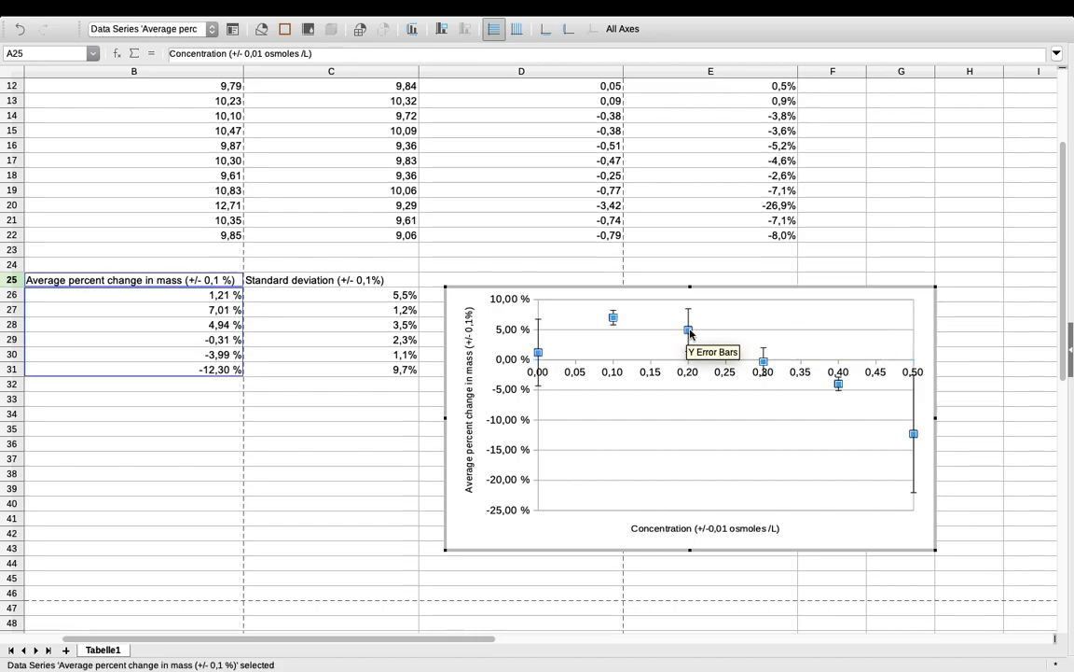
pyautogui.rightClick(690, 333)
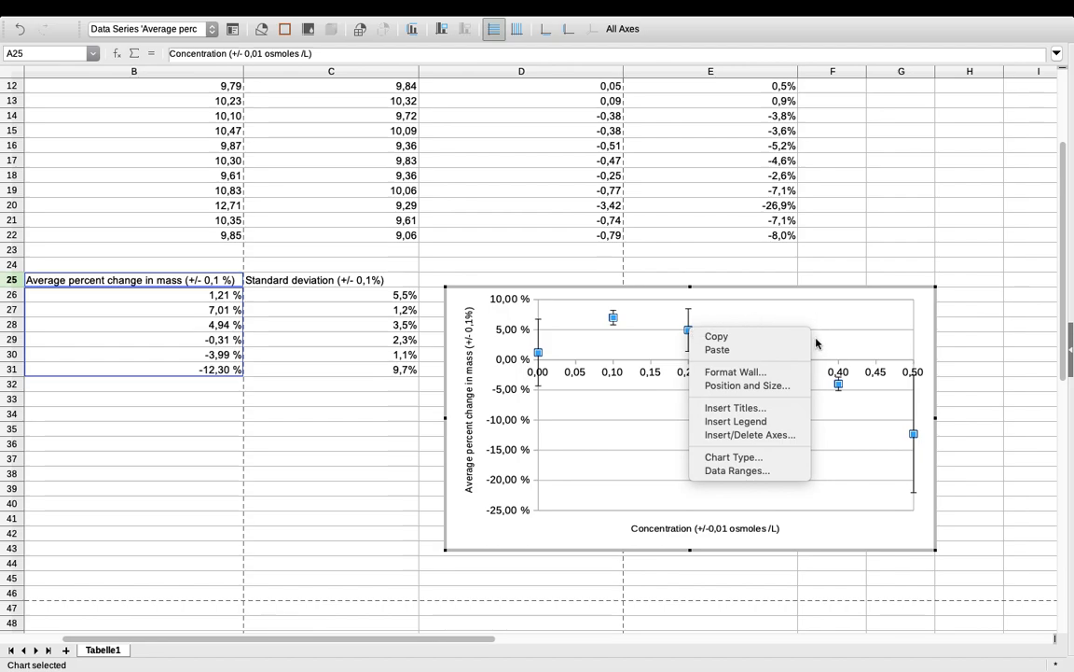
pyautogui.click(861, 413)
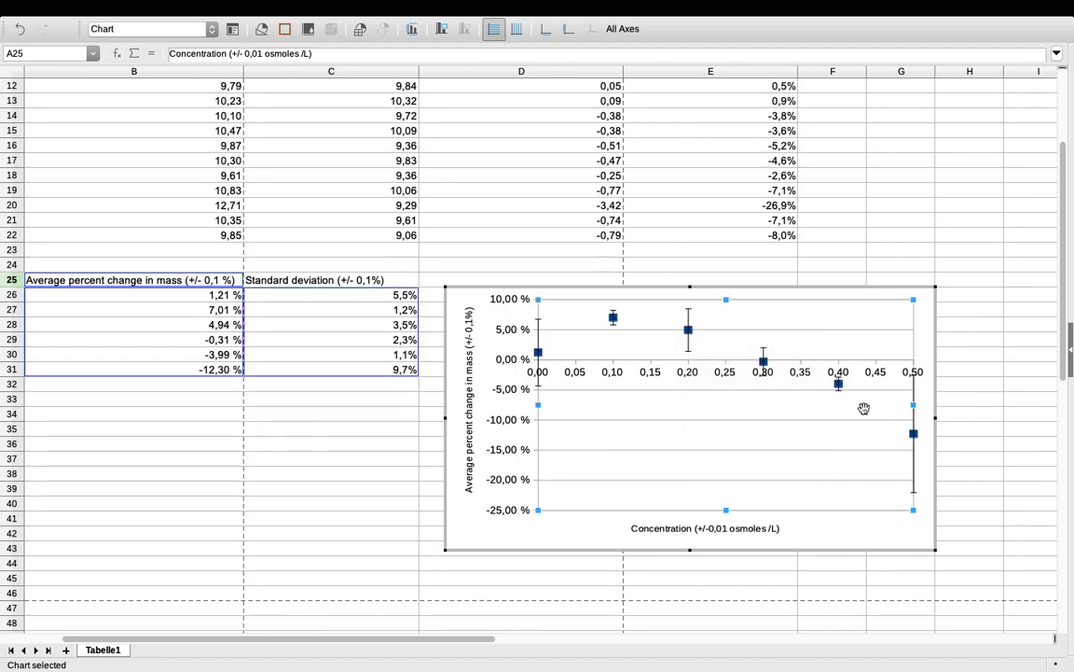
pyautogui.rightClick(864, 413)
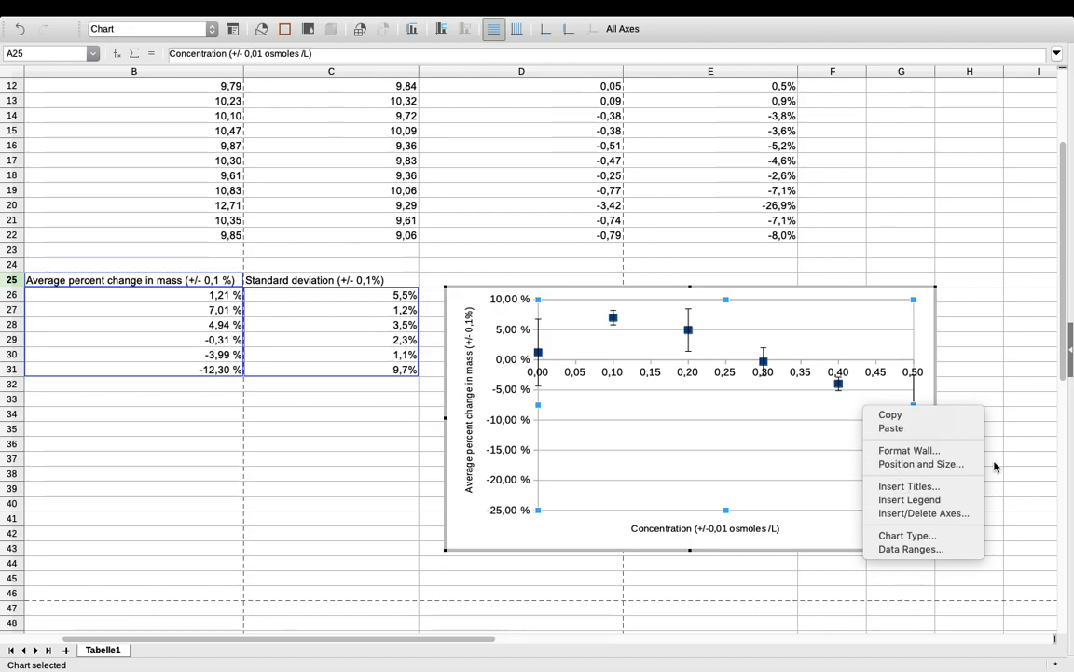
pyautogui.click(928, 337)
pyautogui.click(928, 338)
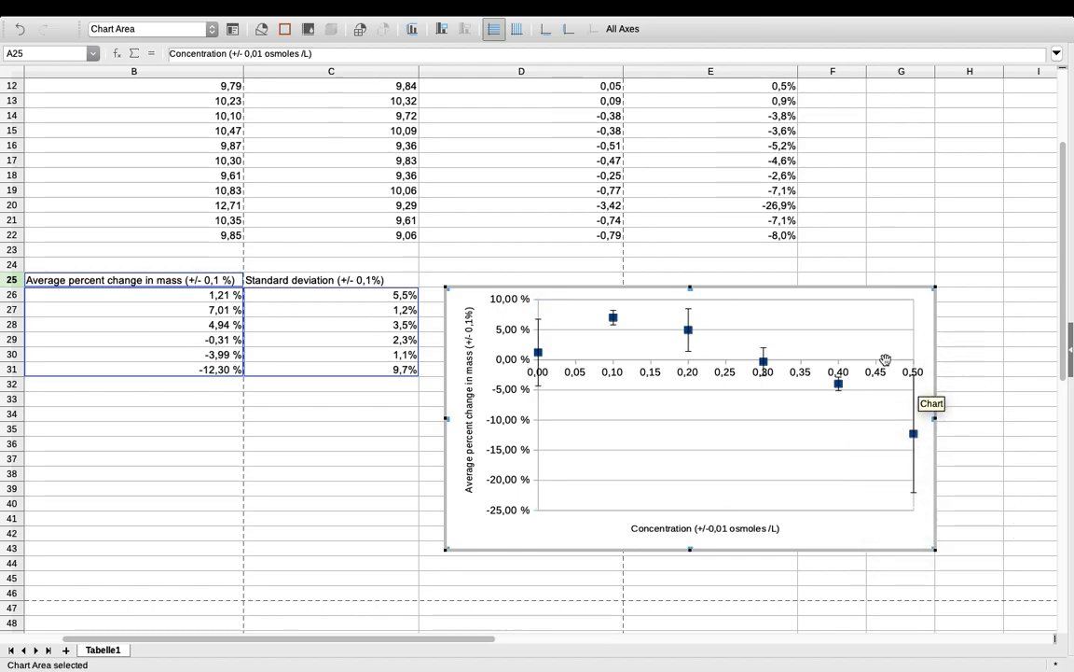
pyautogui.rightClick(926, 358)
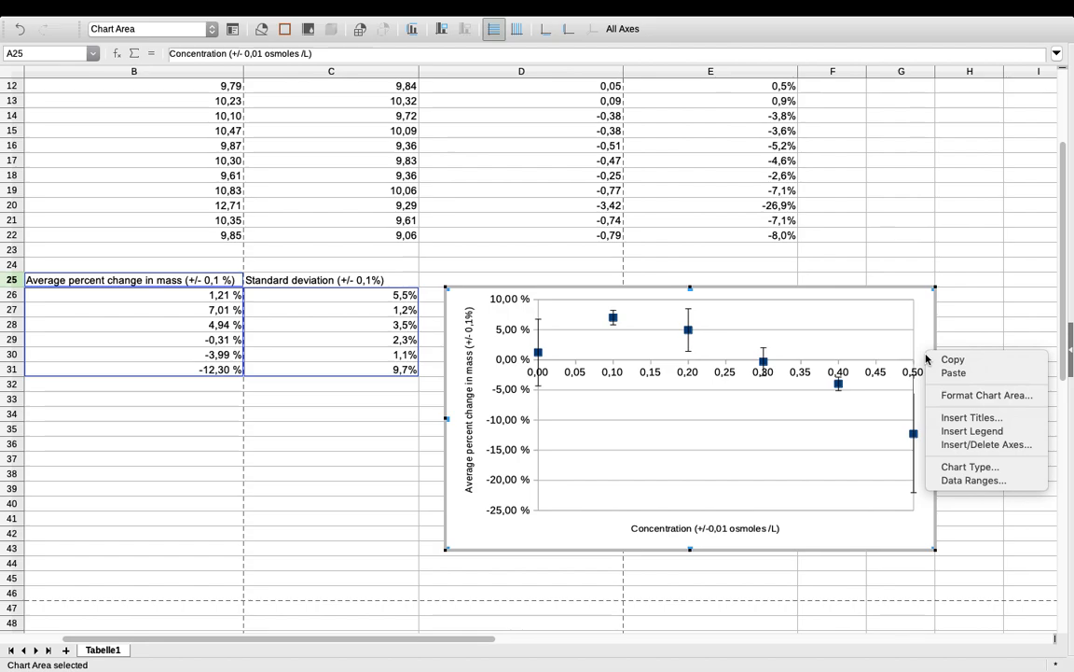
pyautogui.click(929, 335)
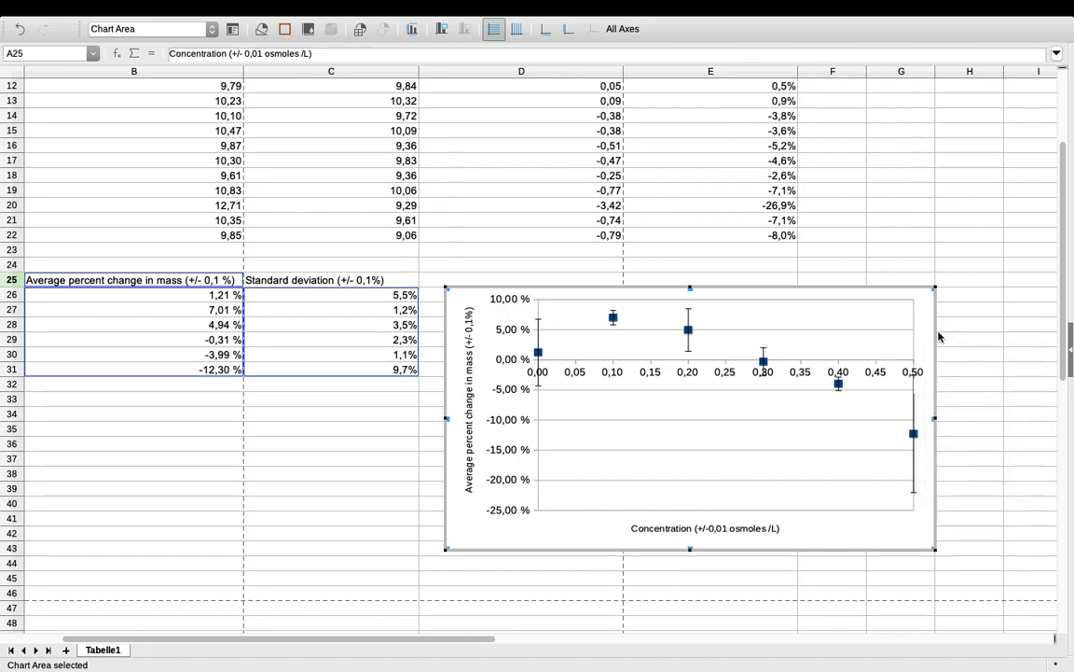
# Insert a linear trend line on the chart's average percent change in mass data series.
pyautogui.moveTo(264, 5)
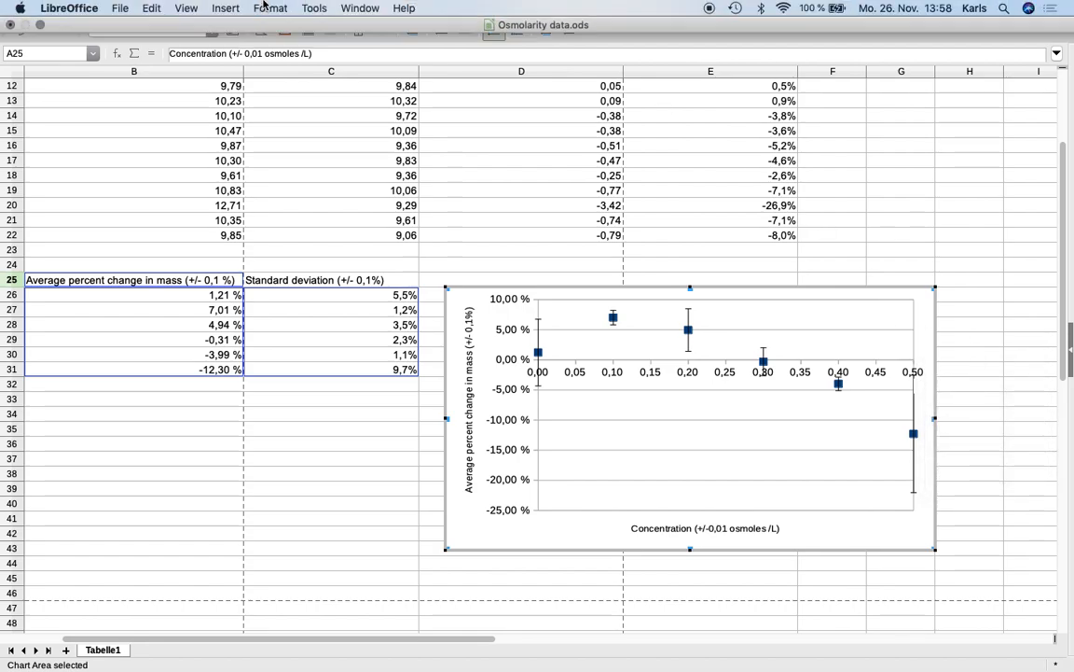
pyautogui.click(216, 7)
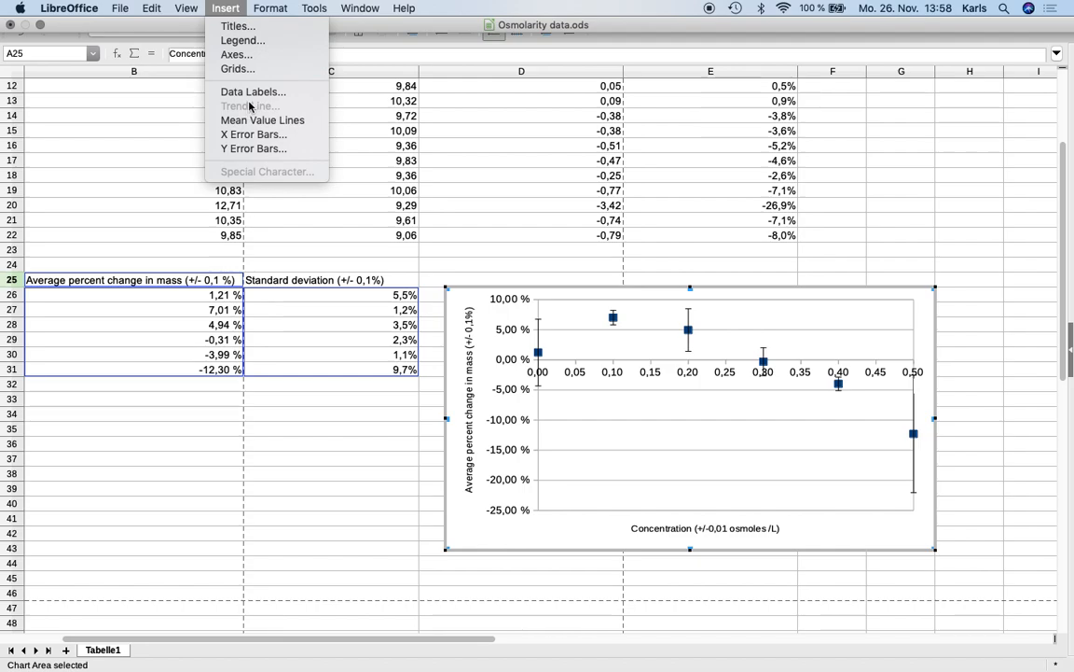
pyautogui.click(565, 347)
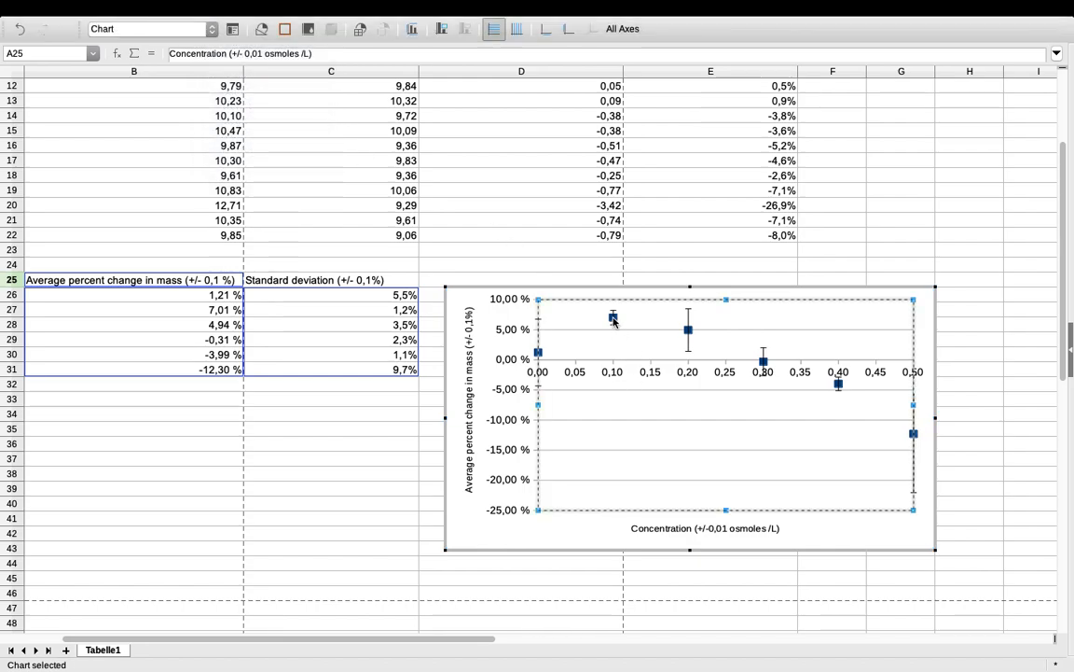
pyautogui.click(613, 318)
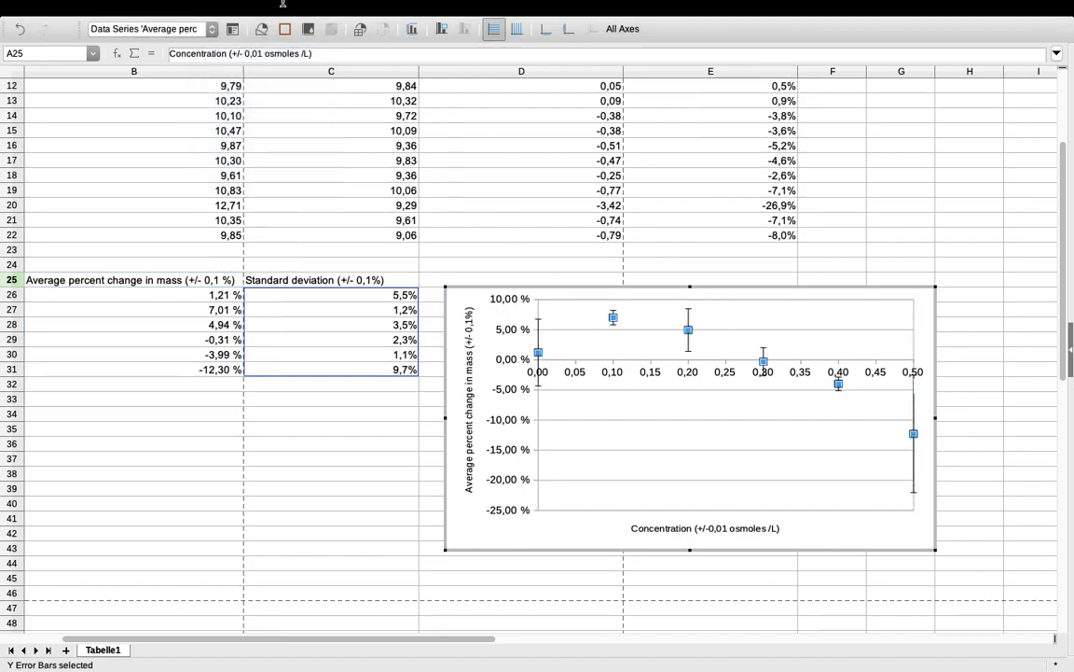
pyautogui.moveTo(306, 5)
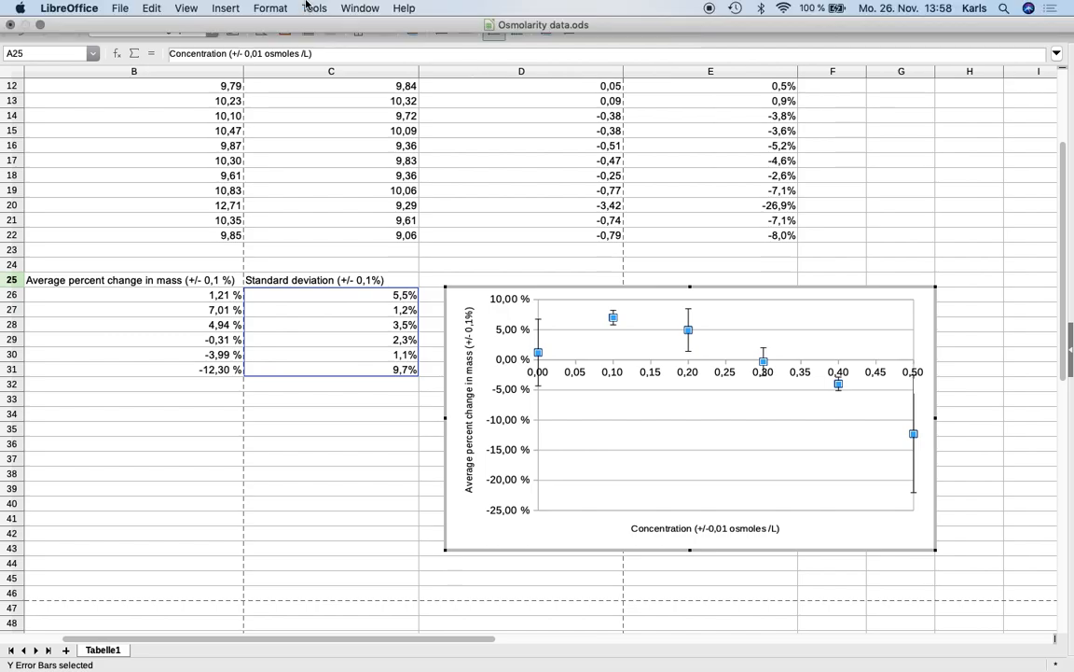
pyautogui.click(225, 8)
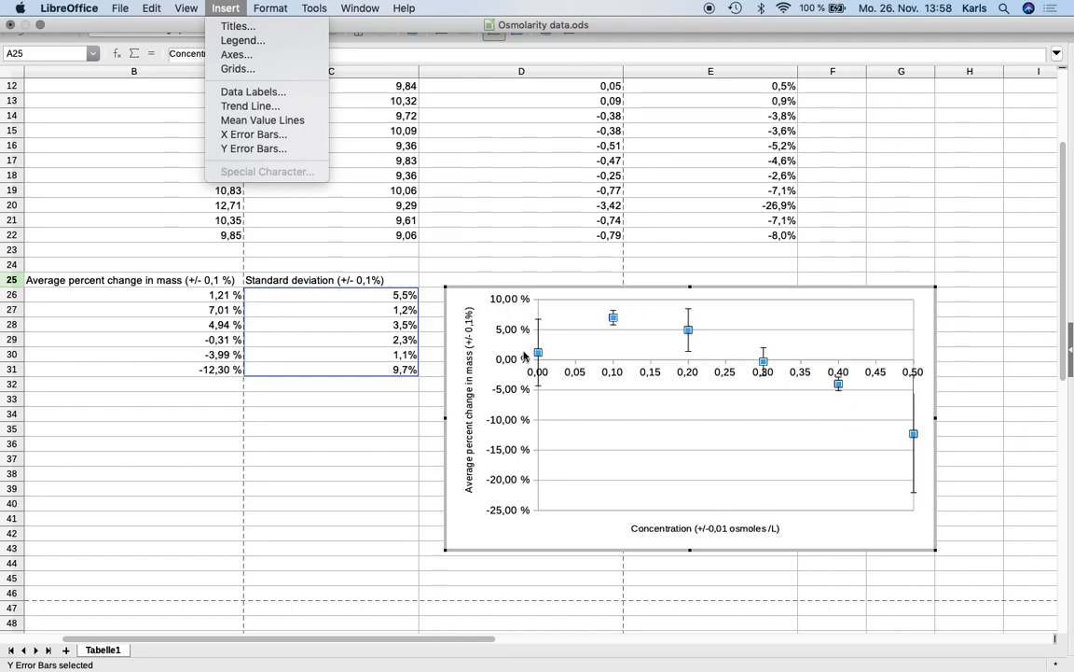
pyautogui.click(247, 105)
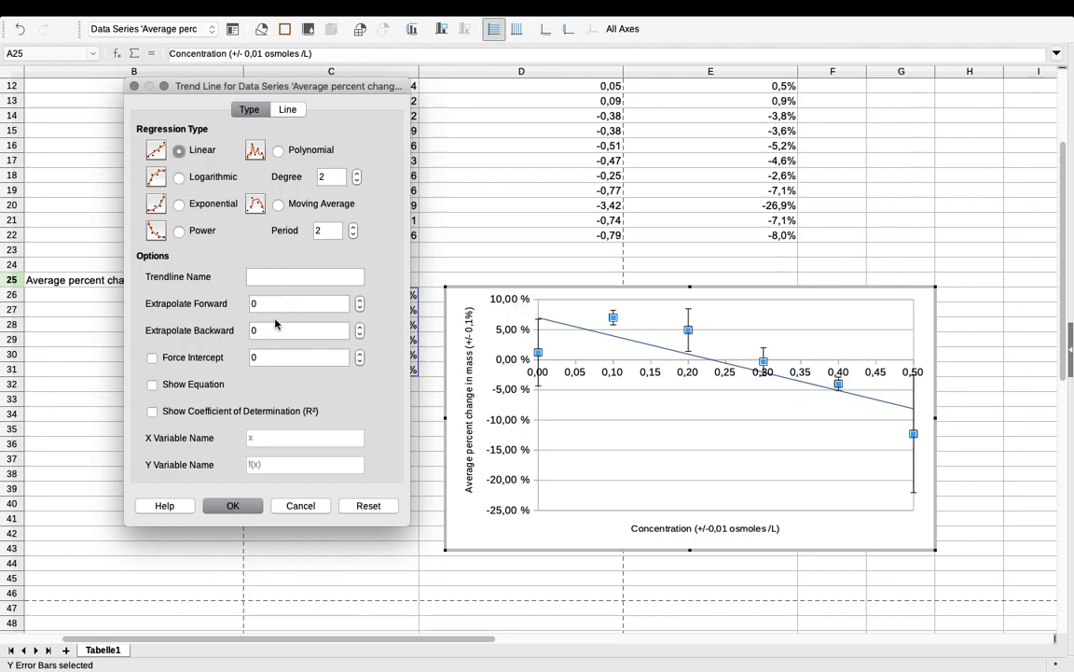
# Show the trend line's equation and R² value, and move them to the empty area below the plotted line.
pyautogui.click(153, 385)
pyautogui.click(153, 413)
pyautogui.click(232, 505)
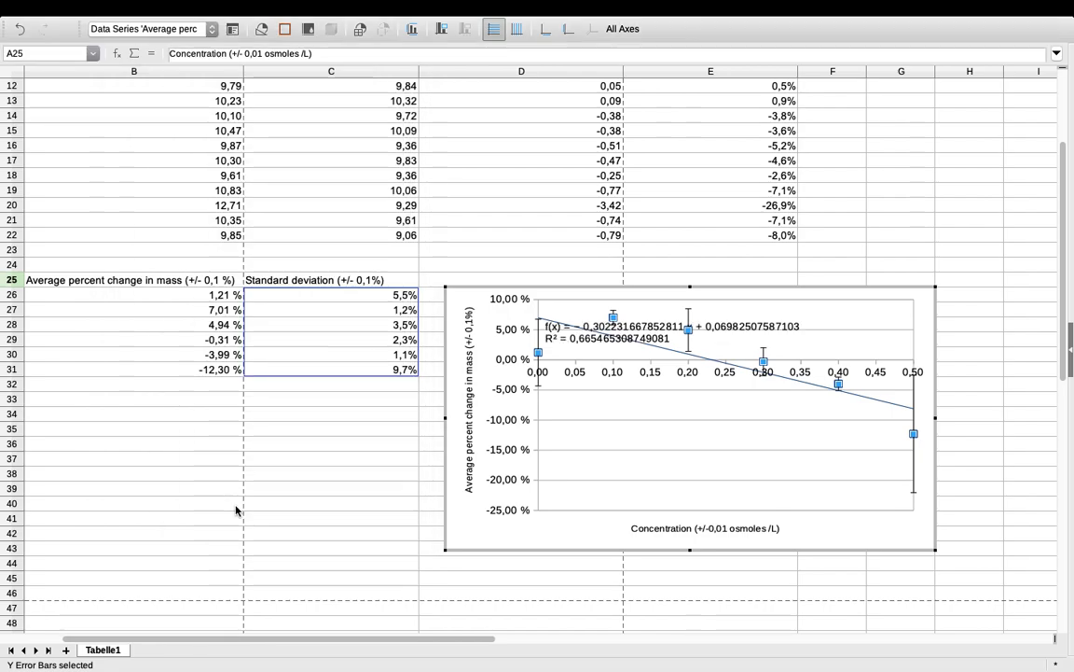
pyautogui.moveTo(653, 331); pyautogui.dragTo(670, 431)
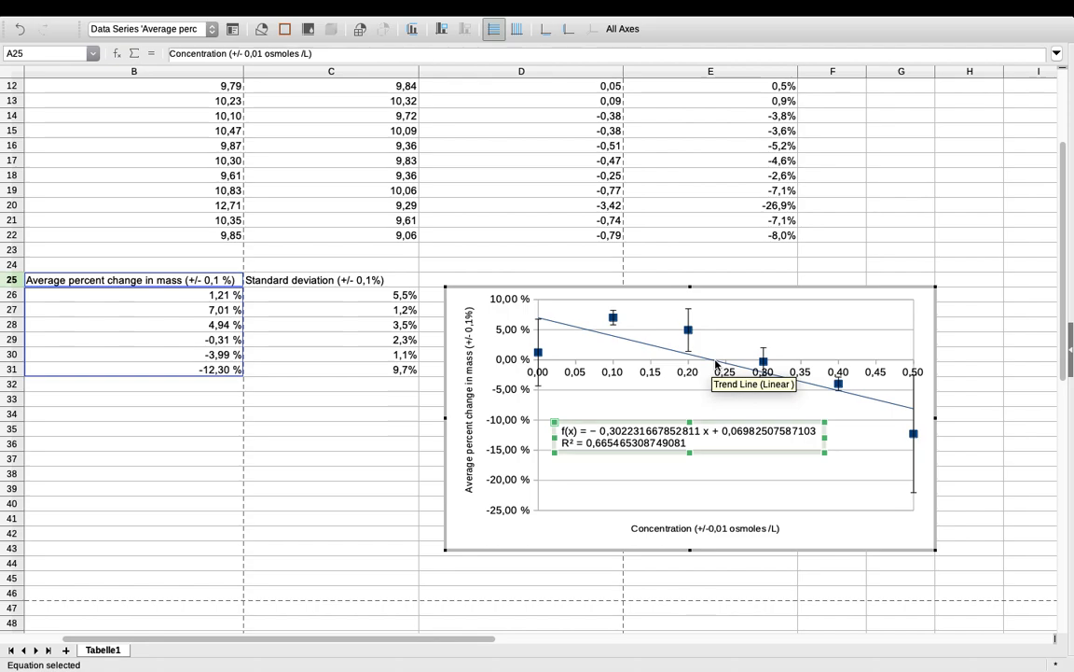
pyautogui.click(973, 482)
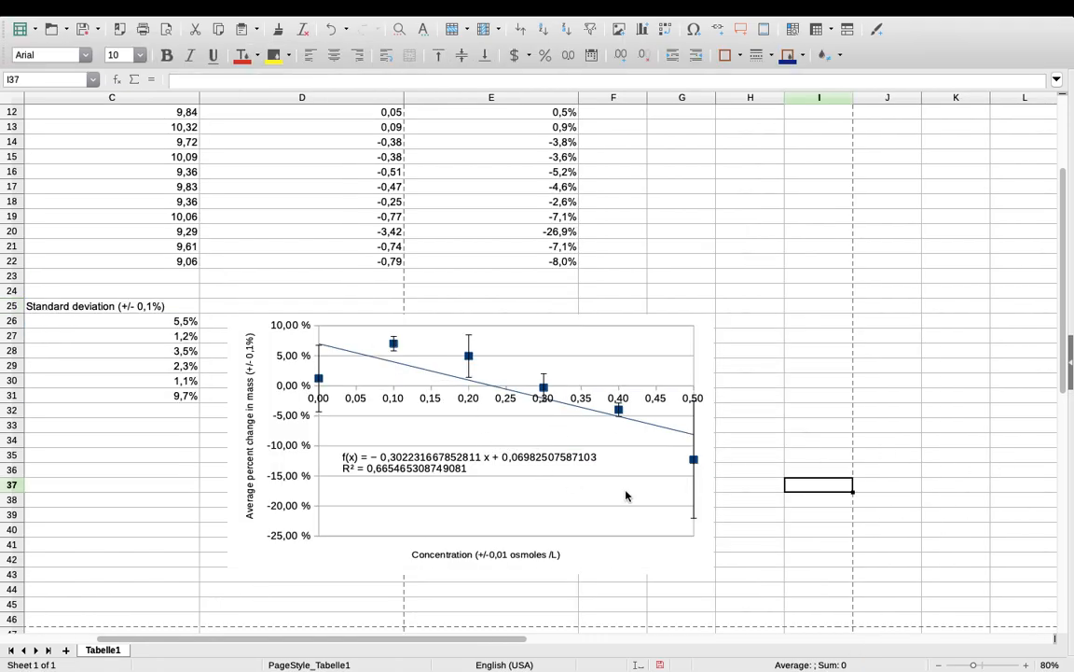
# Compare the percent changes in mass for the 0,50 concentration in E19:E22 and inspect the formula in the outlier cell E20.
pyautogui.scroll(-1, 730, 510)
pyautogui.scroll(-1, 727, 509)
pyautogui.scroll(2, 613, 437)
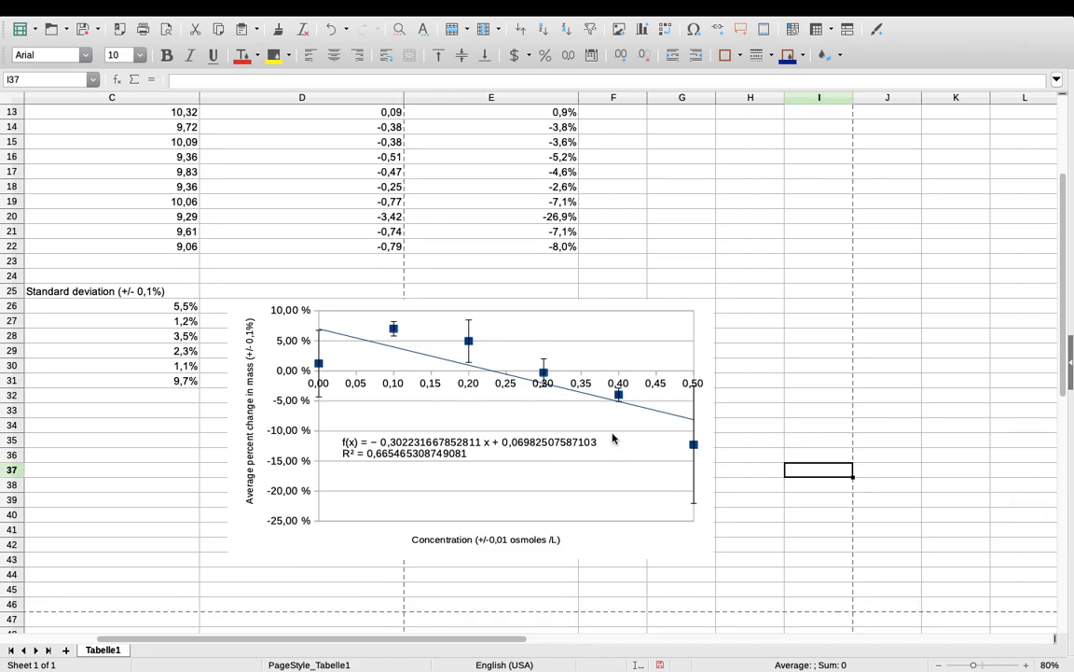
pyautogui.scroll(6, 612, 437)
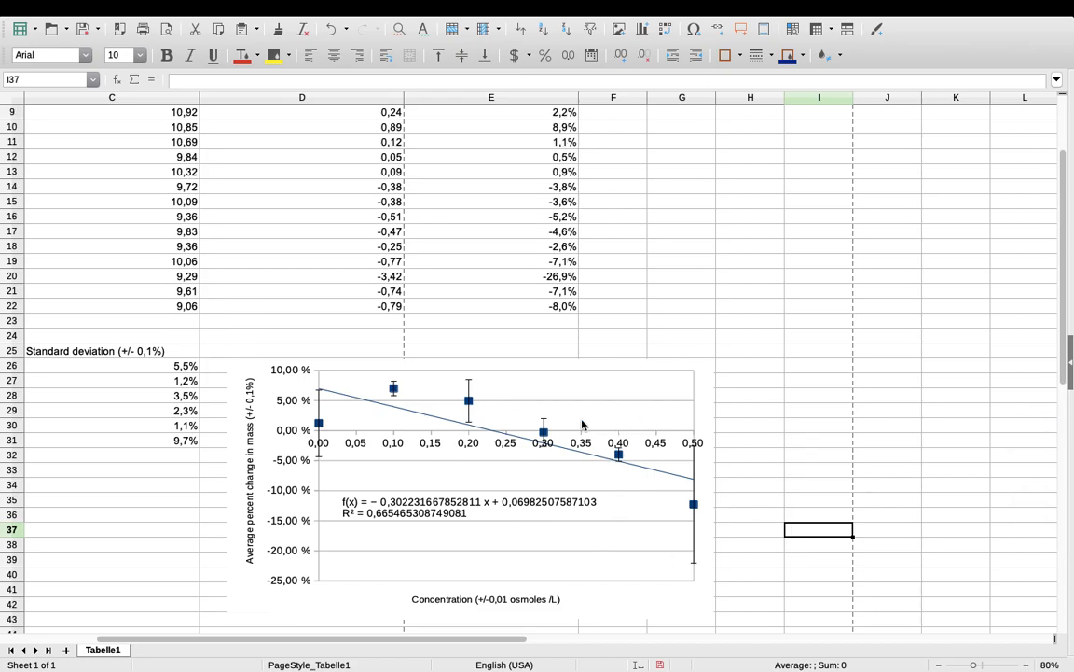
pyautogui.scroll(5, 587, 422)
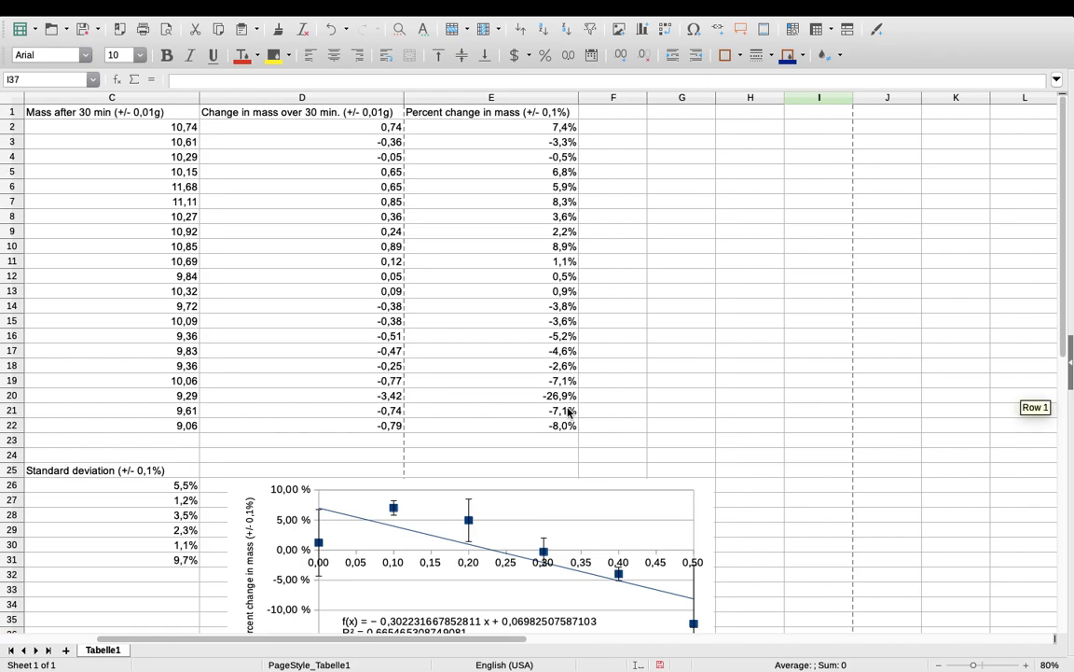
pyautogui.click(436, 380)
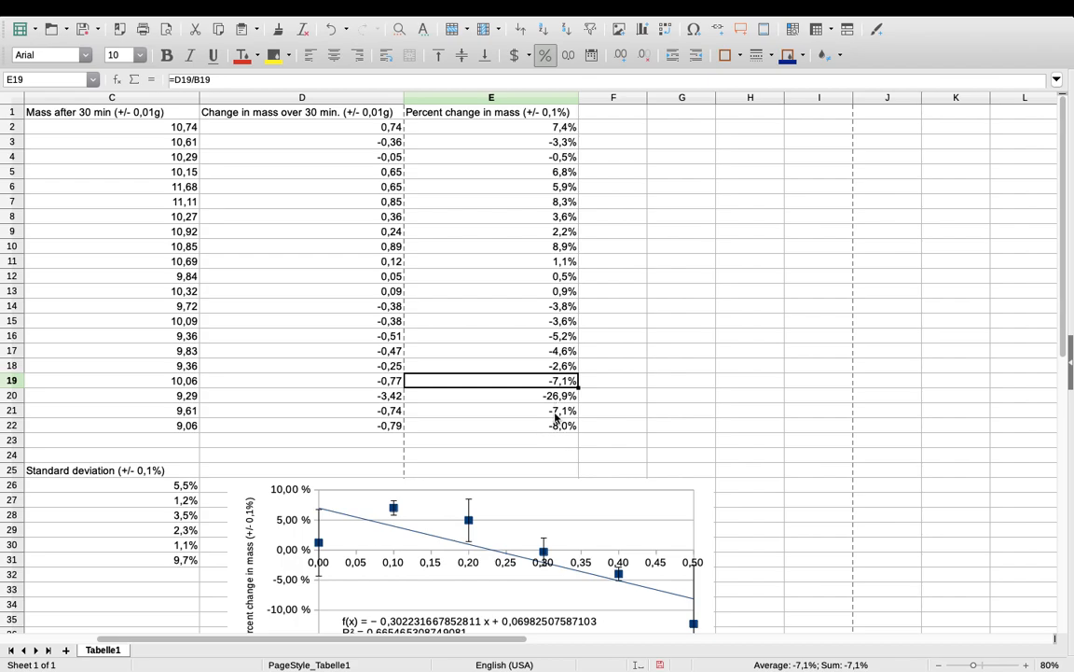
pyautogui.click(550, 394)
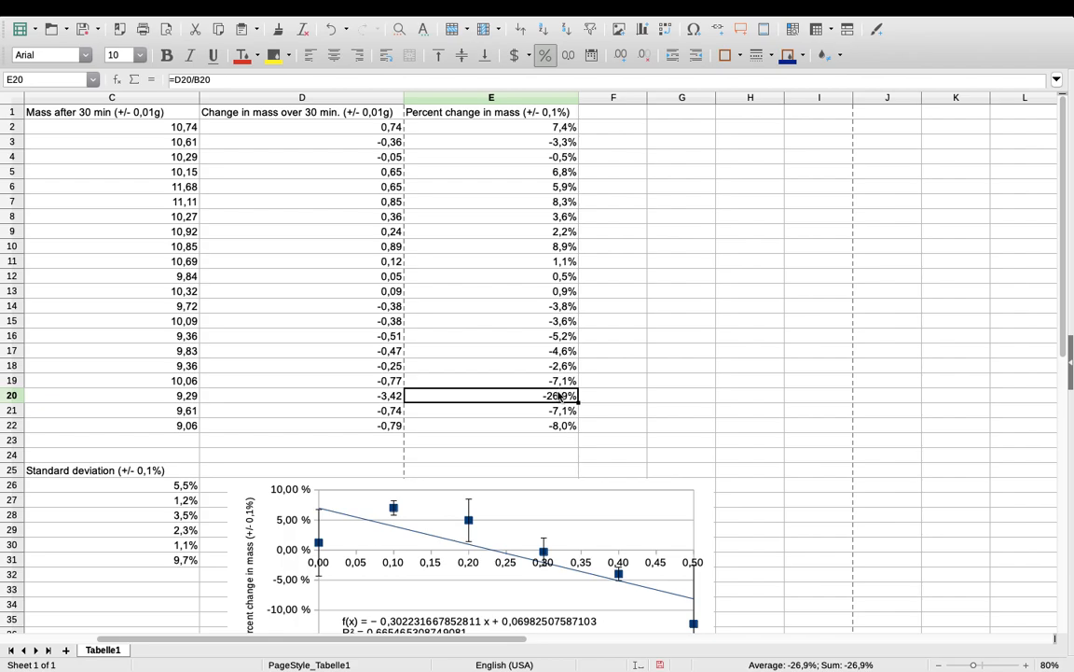
pyautogui.scroll(-3, 558, 395)
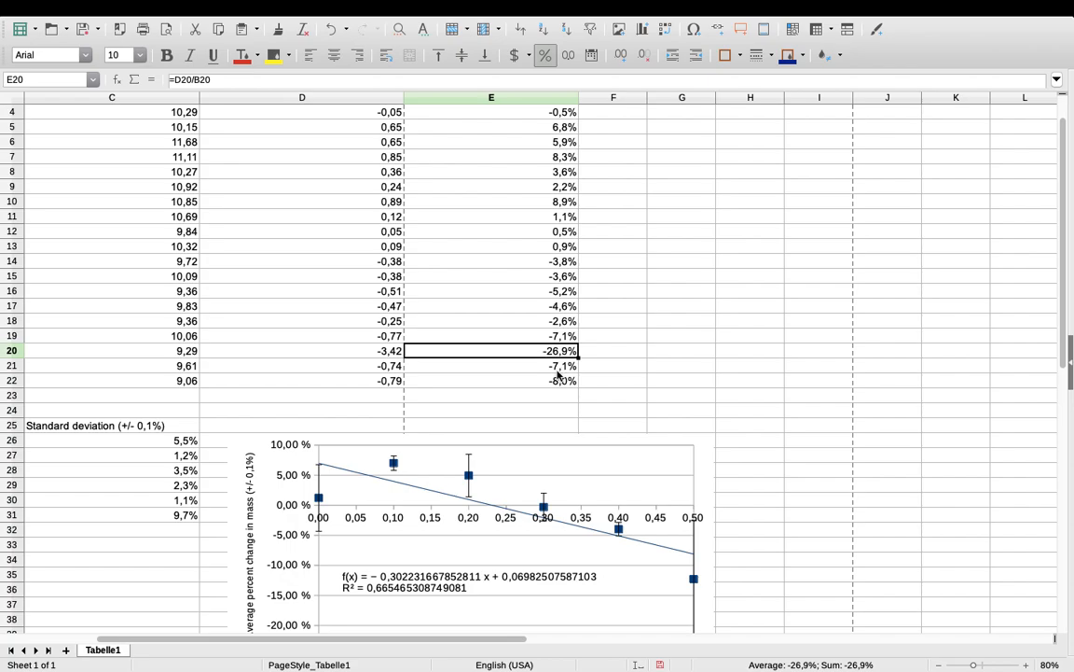
pyautogui.click(608, 367)
pyautogui.click(563, 338)
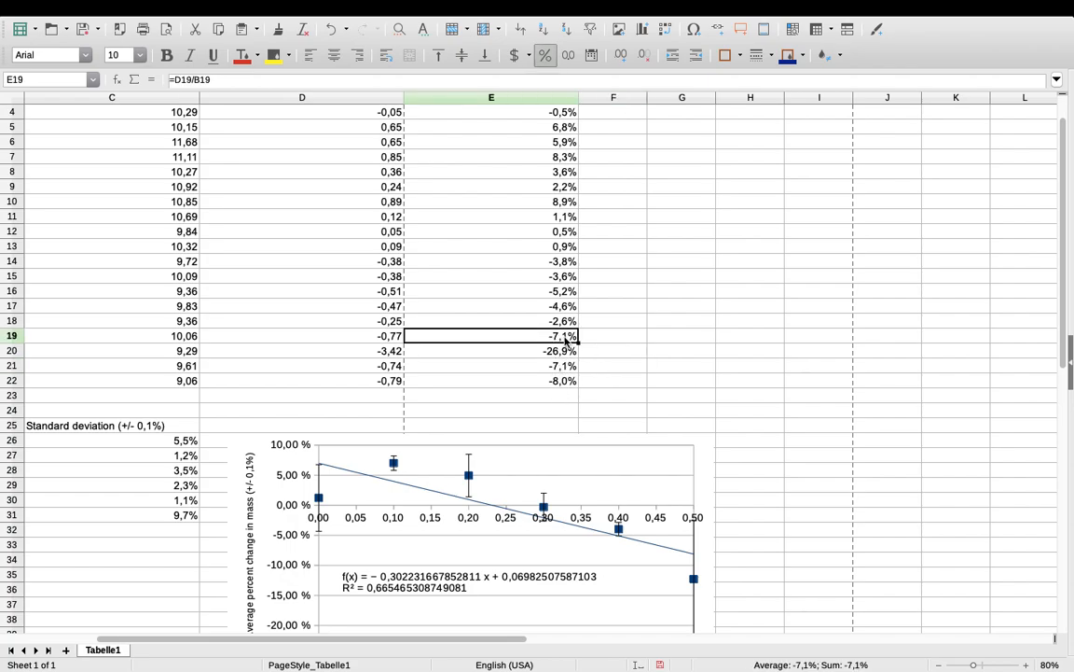
pyautogui.click(560, 352)
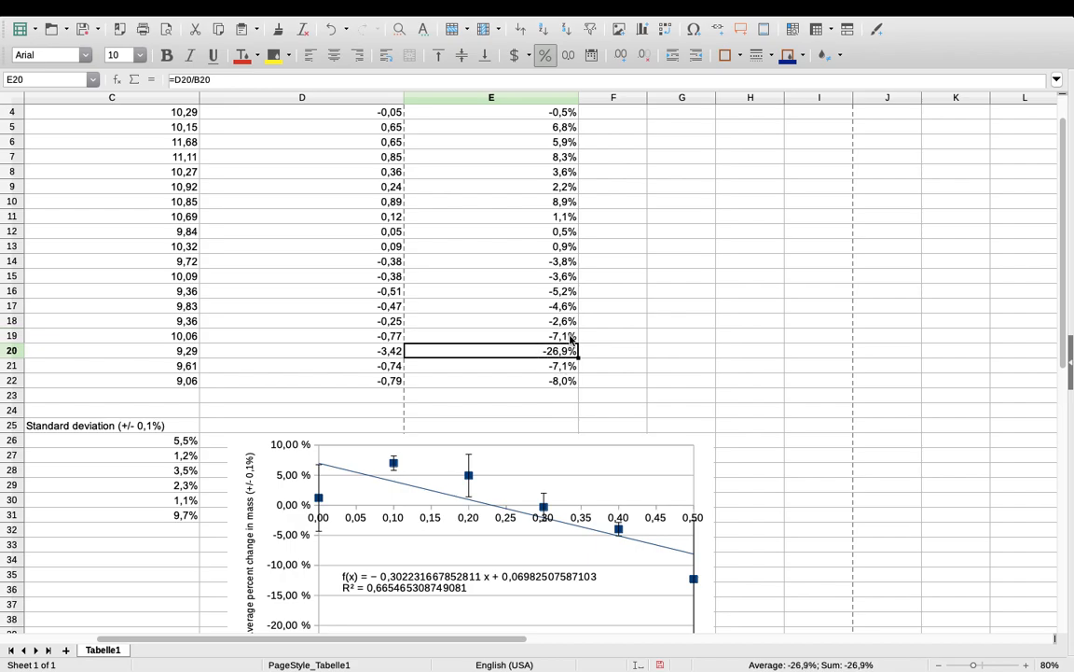
pyautogui.click(568, 336)
pyautogui.click(564, 367)
pyautogui.click(568, 383)
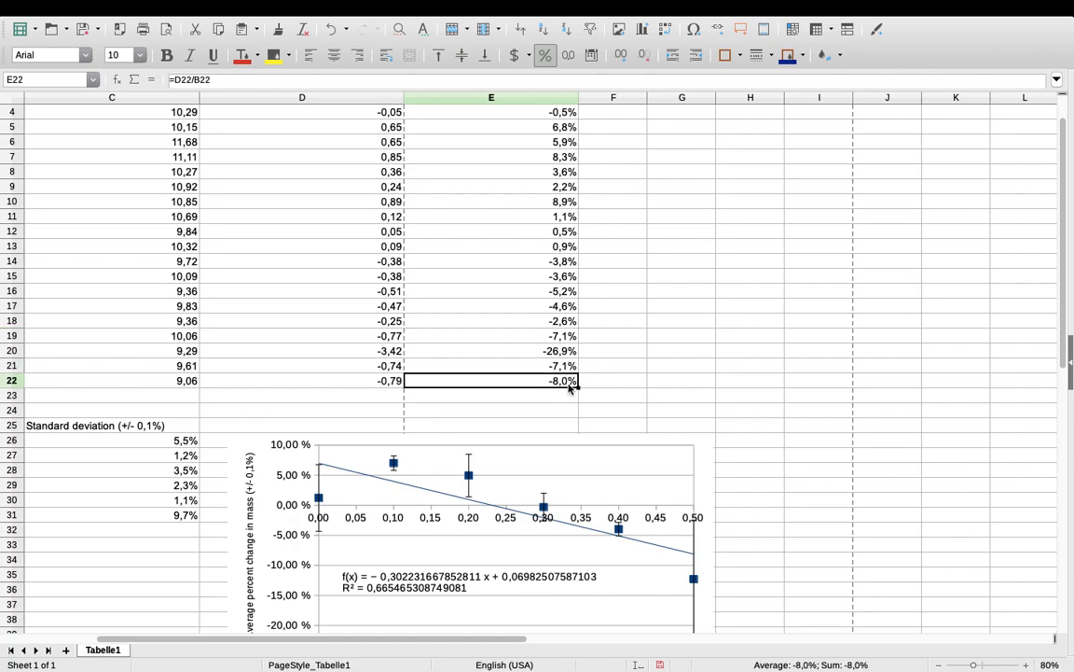
pyautogui.click(565, 364)
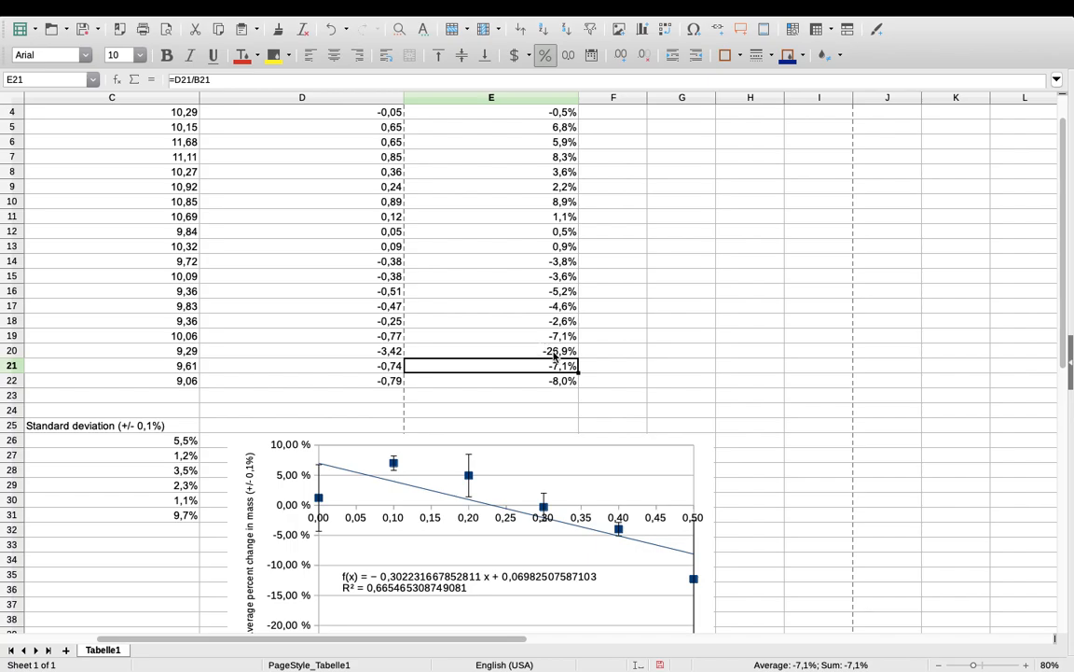
pyautogui.click(557, 351)
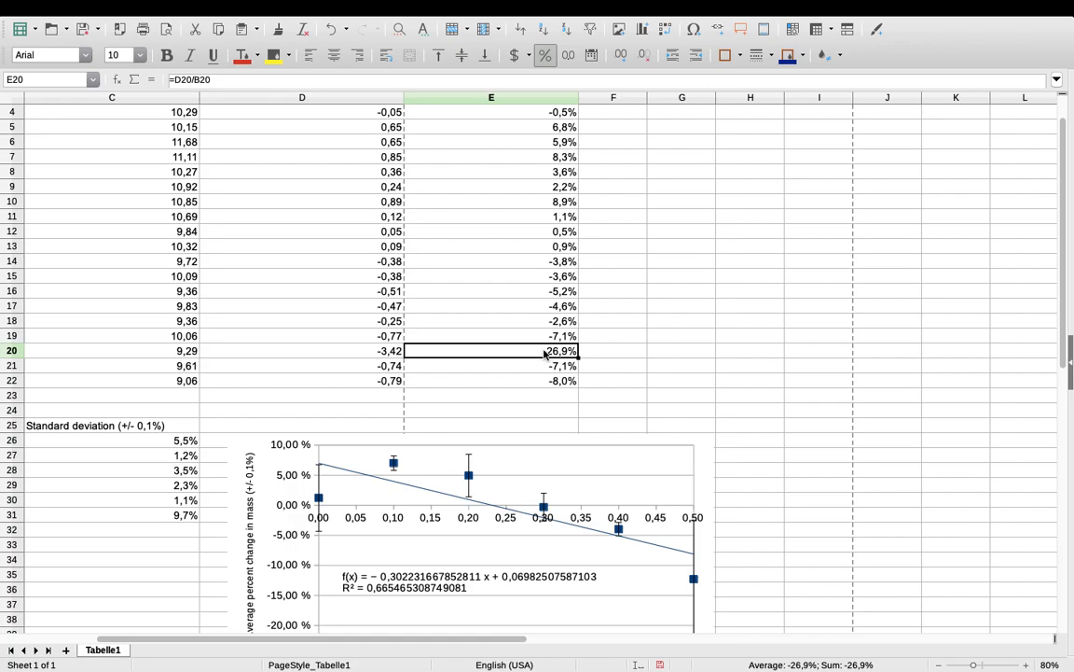
pyautogui.scroll(-5, 545, 353)
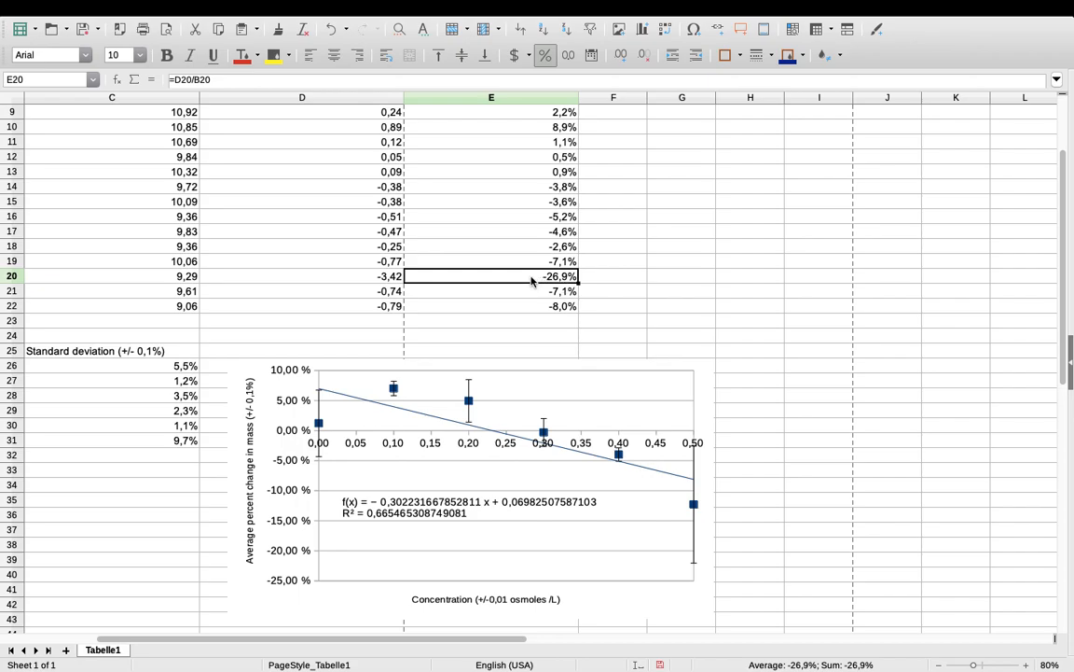
pyautogui.doubleClick(495, 276)
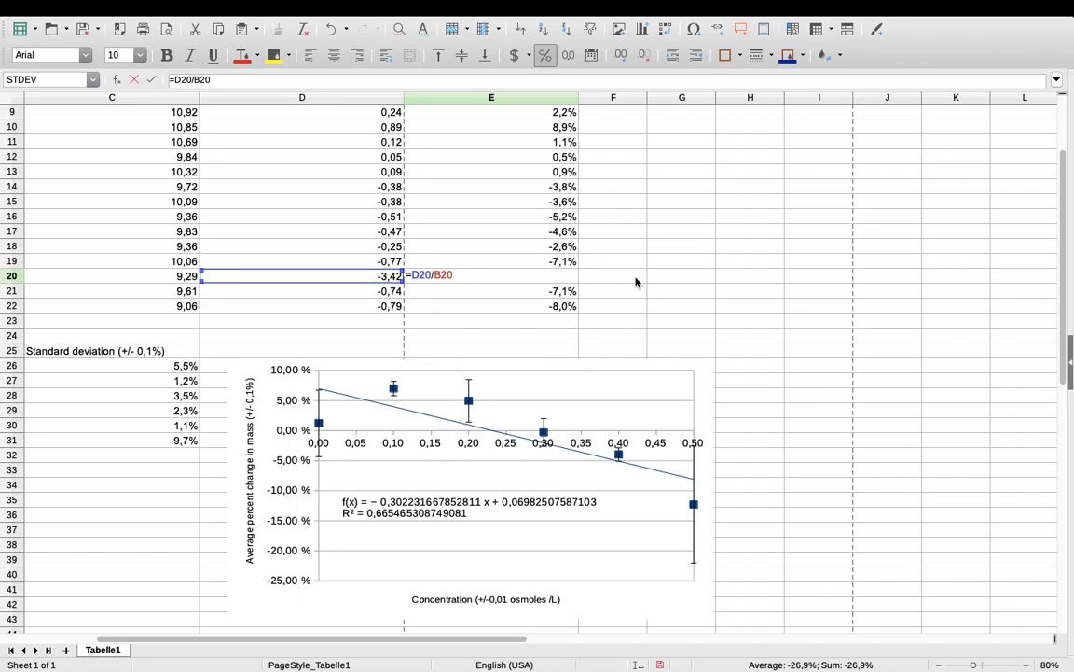
pyautogui.press('Escape')
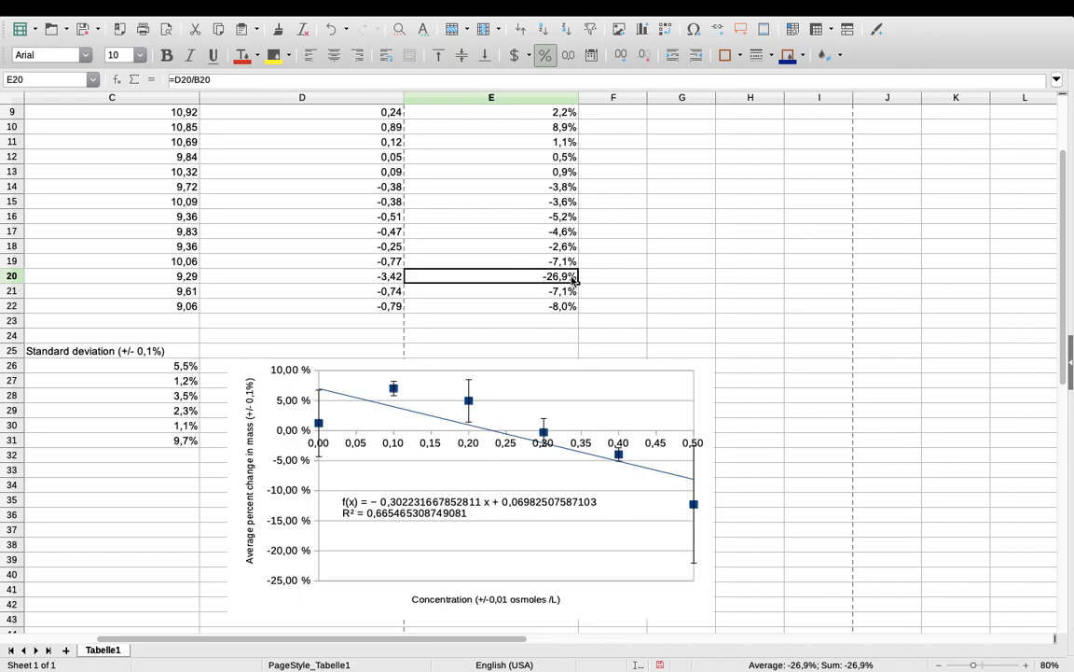
# Replace the formula in cell E20 with the plain entry -26.8.
pyautogui.scroll(-3, 524, 288)
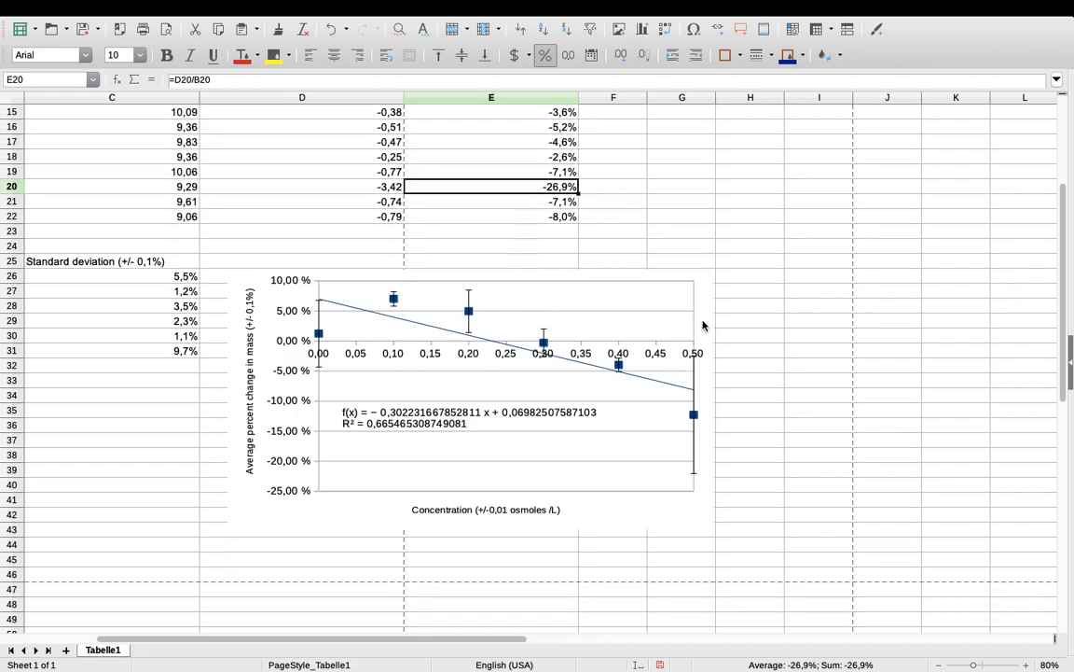
pyautogui.doubleClick(522, 186)
pyautogui.moveTo(533, 185); pyautogui.dragTo(304, 154)
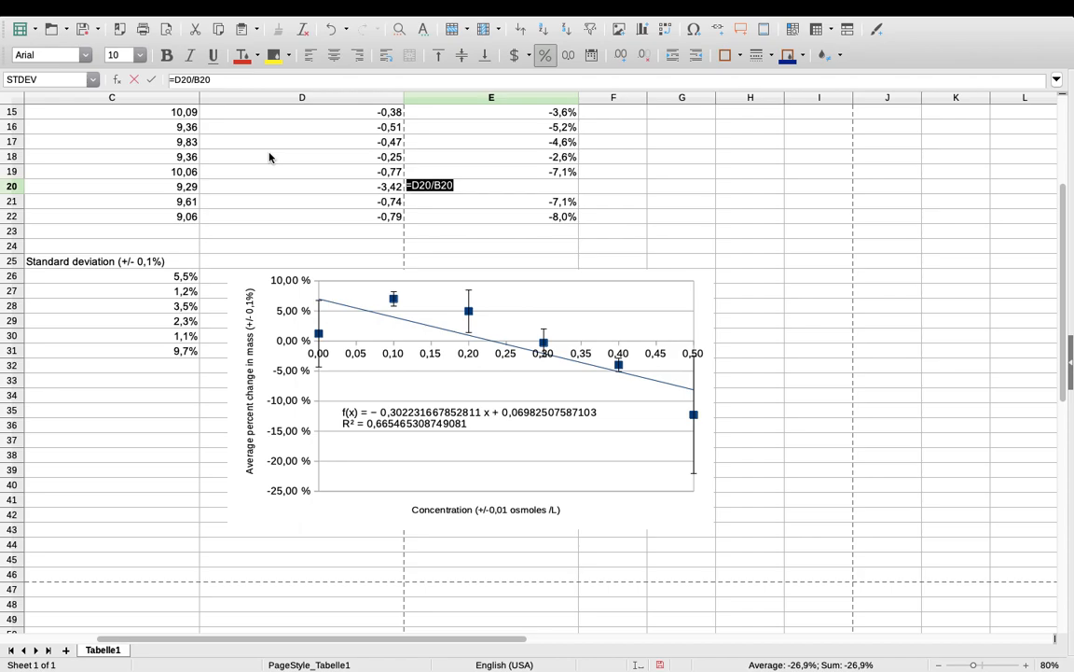
pyautogui.write('-')
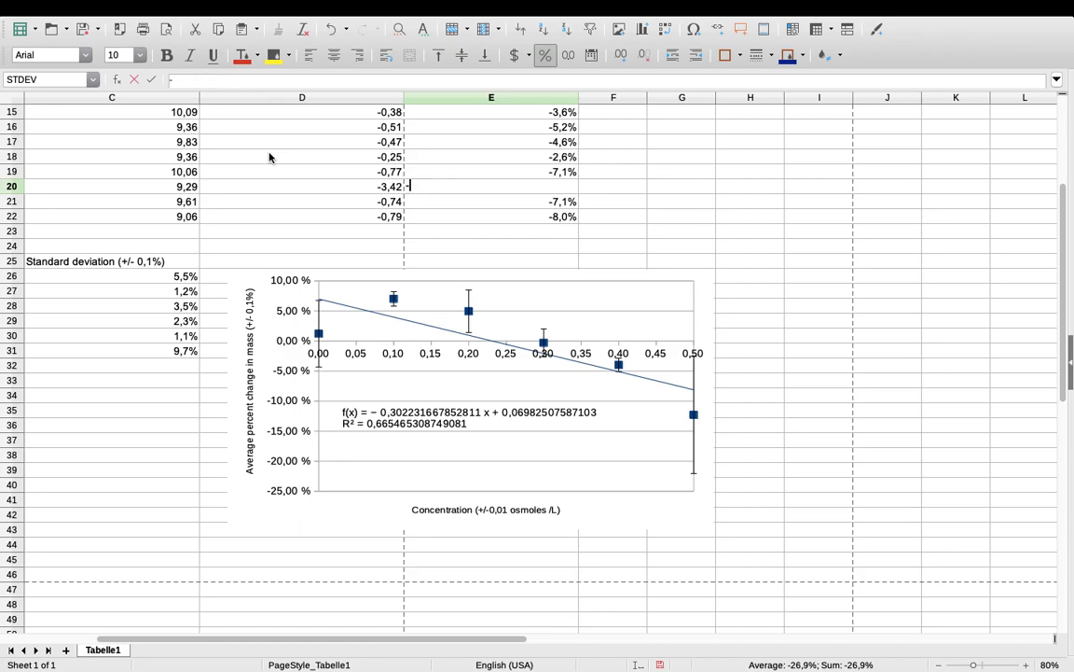
pyautogui.write('26.8')
pyautogui.press('Return')
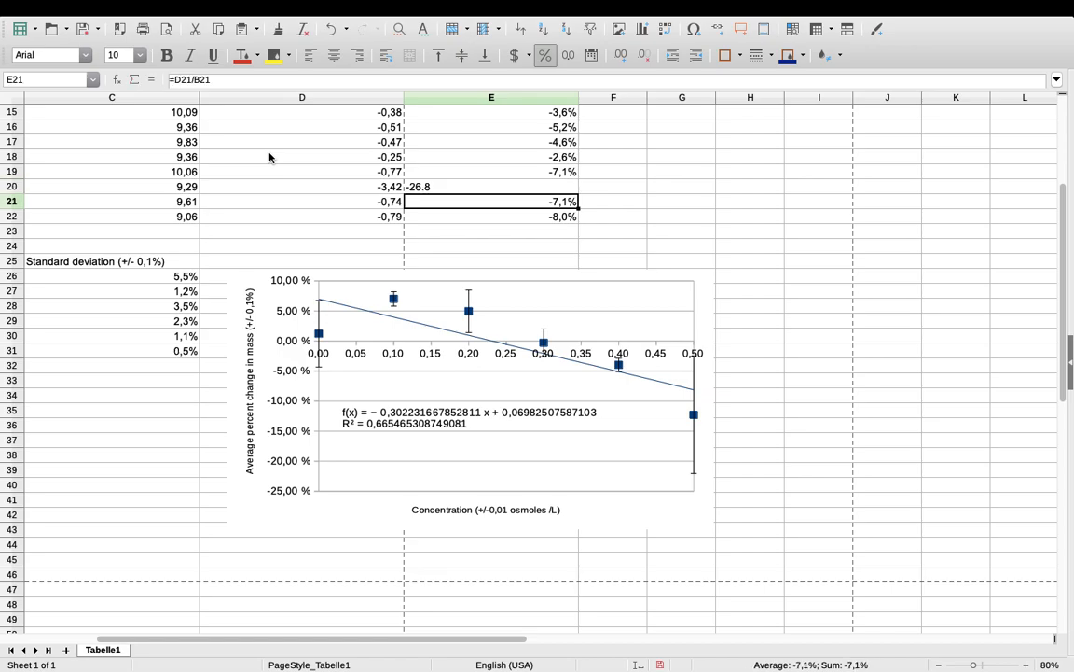
pyautogui.click(425, 189)
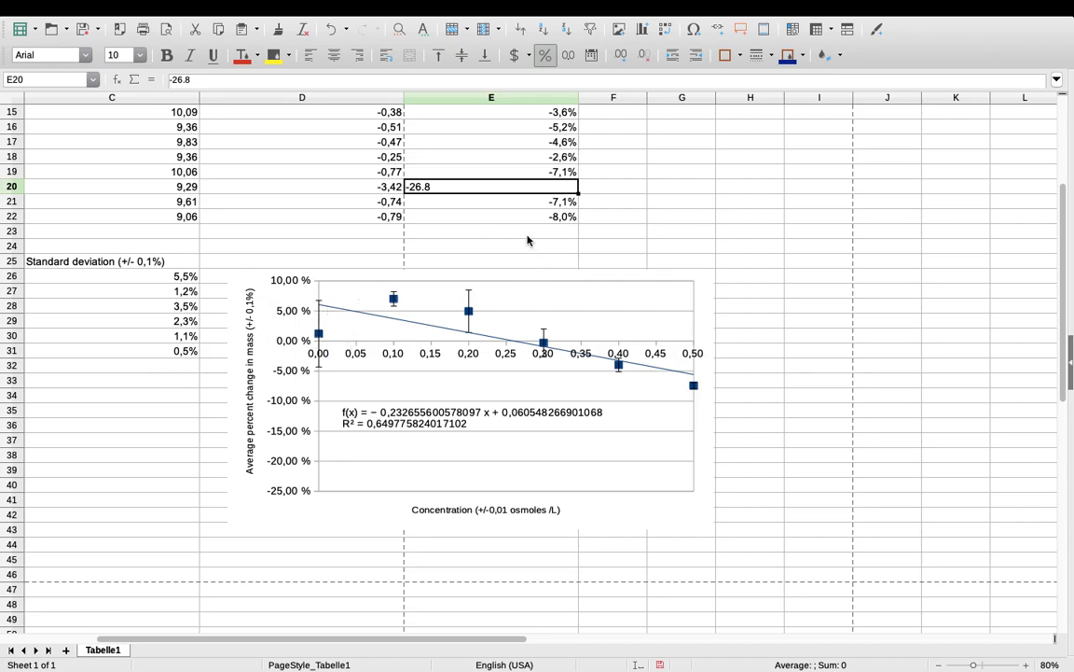
# Examine the chart's trend line, equation and R² after the outlier edit, and review the raw data and the averages and deviations table.
pyautogui.click(682, 430)
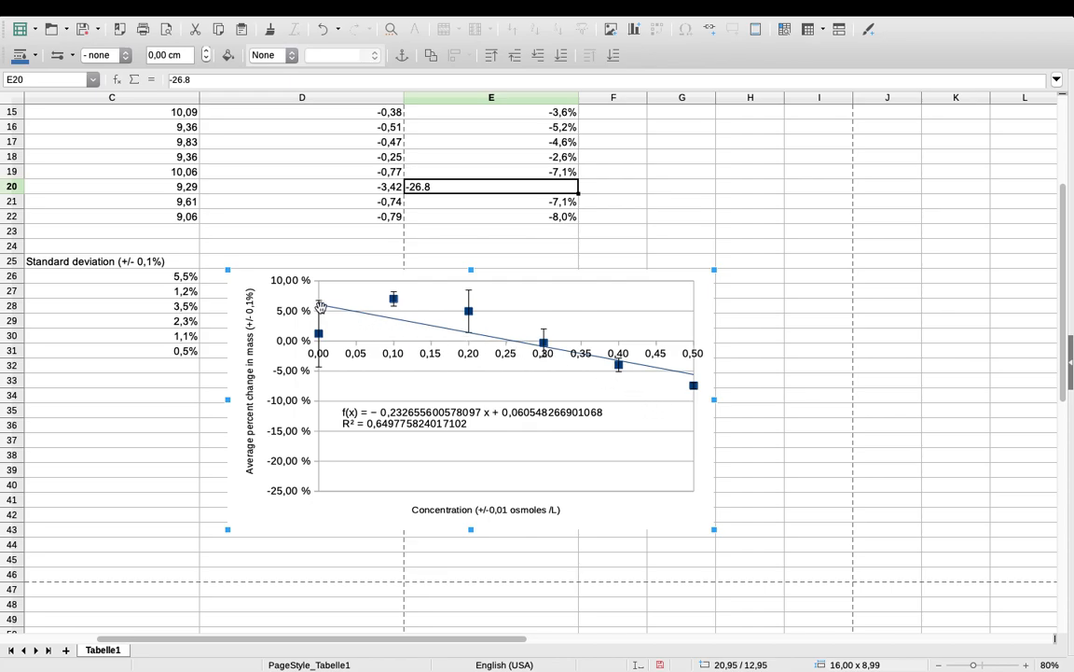
pyautogui.scroll(-1, 494, 334)
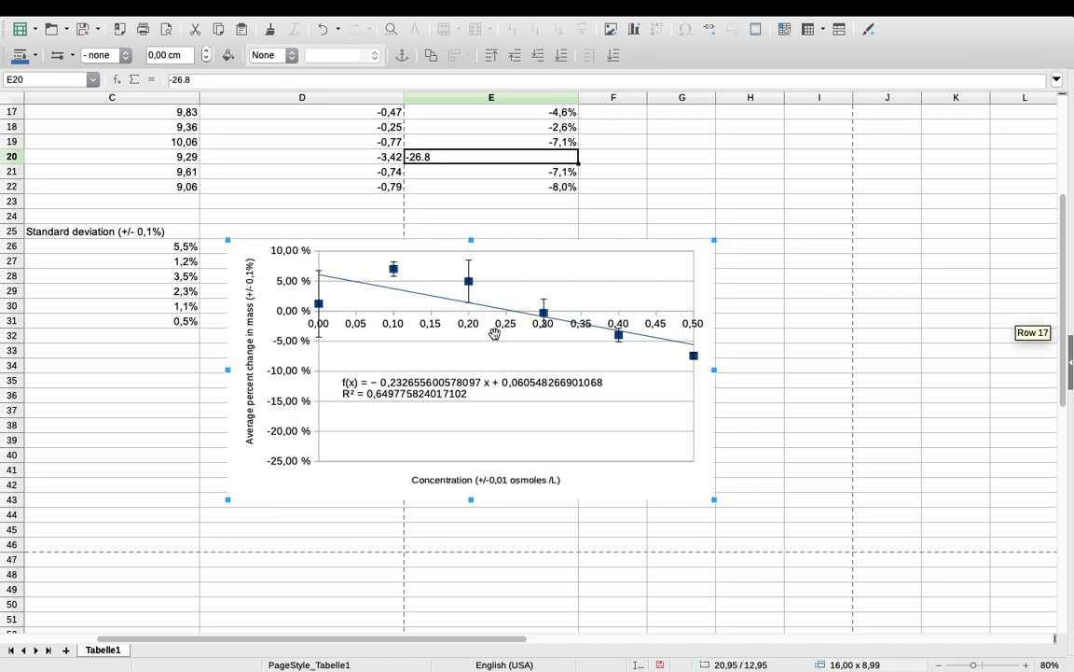
pyautogui.scroll(4, 494, 334)
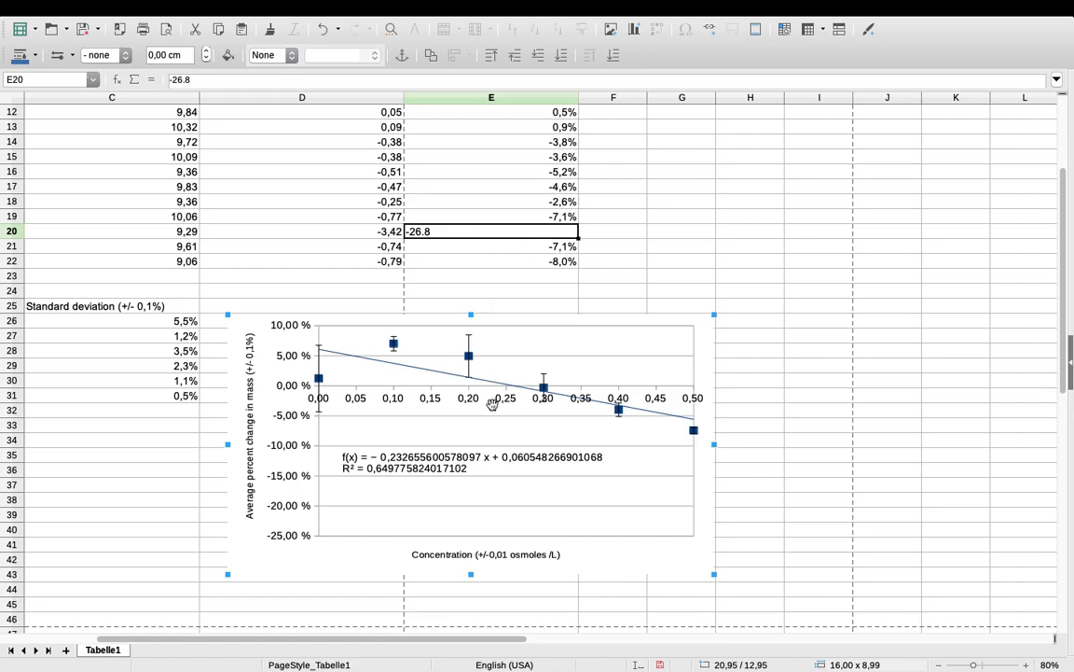
pyautogui.doubleClick(368, 469)
pyautogui.click(996, 472)
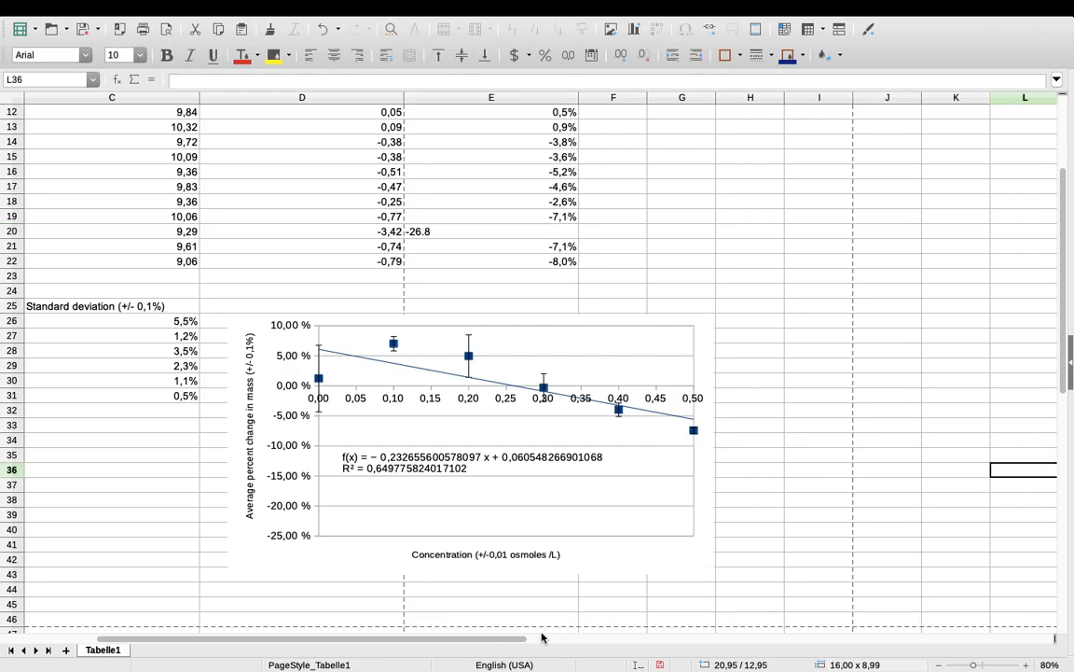
pyautogui.moveTo(500, 642); pyautogui.dragTo(427, 634)
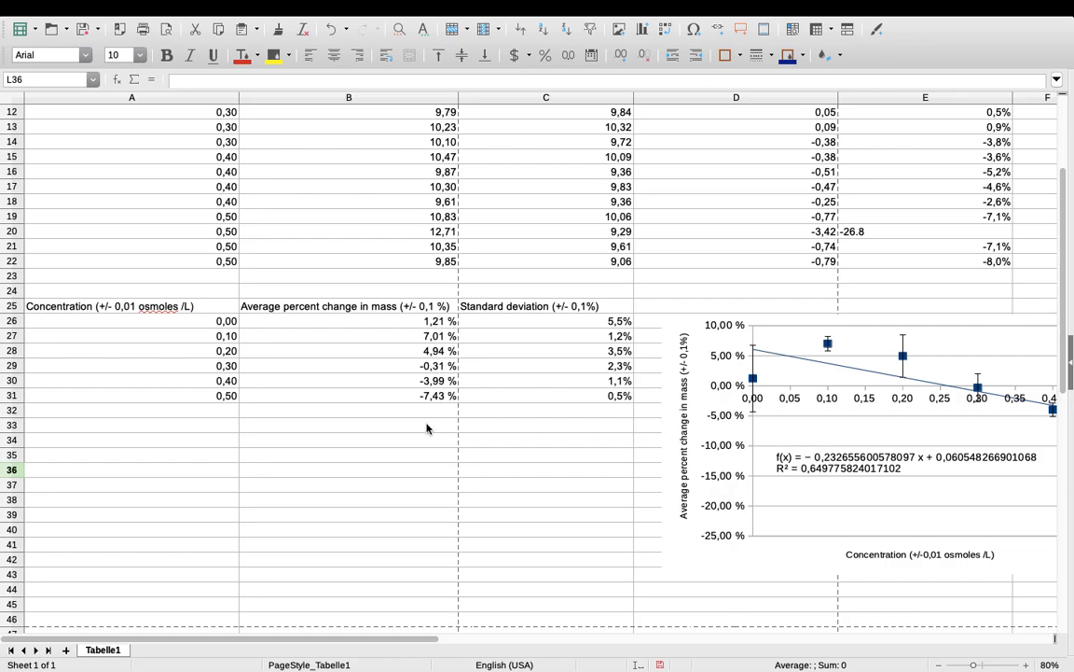
pyautogui.scroll(-2, 427, 428)
pyautogui.scroll(5, 426, 428)
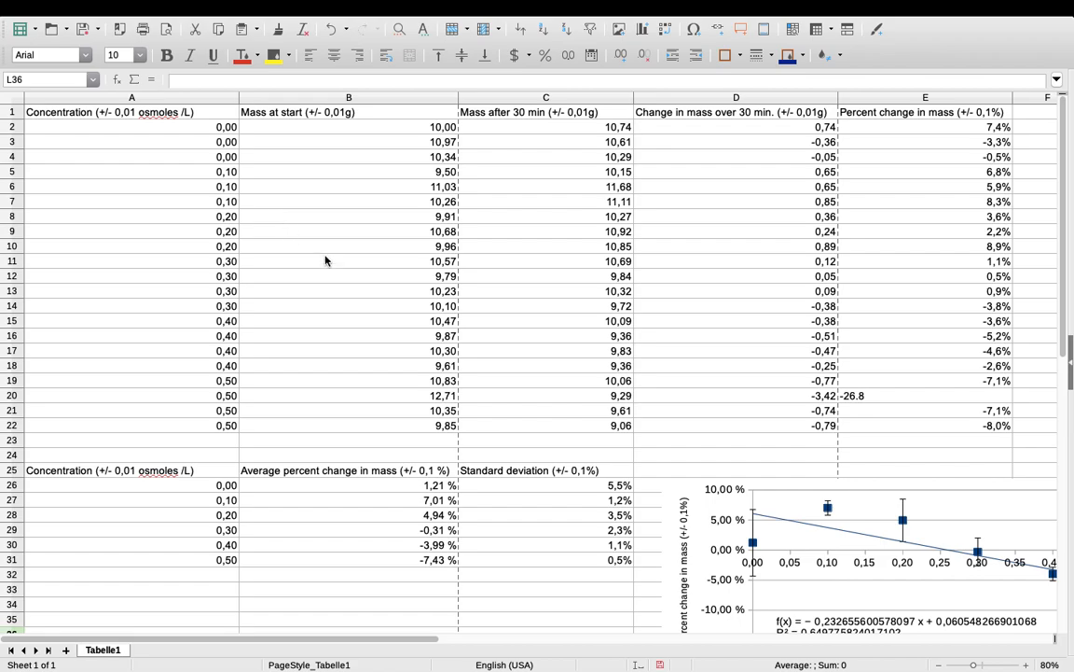
pyautogui.scroll(-2, 349, 258)
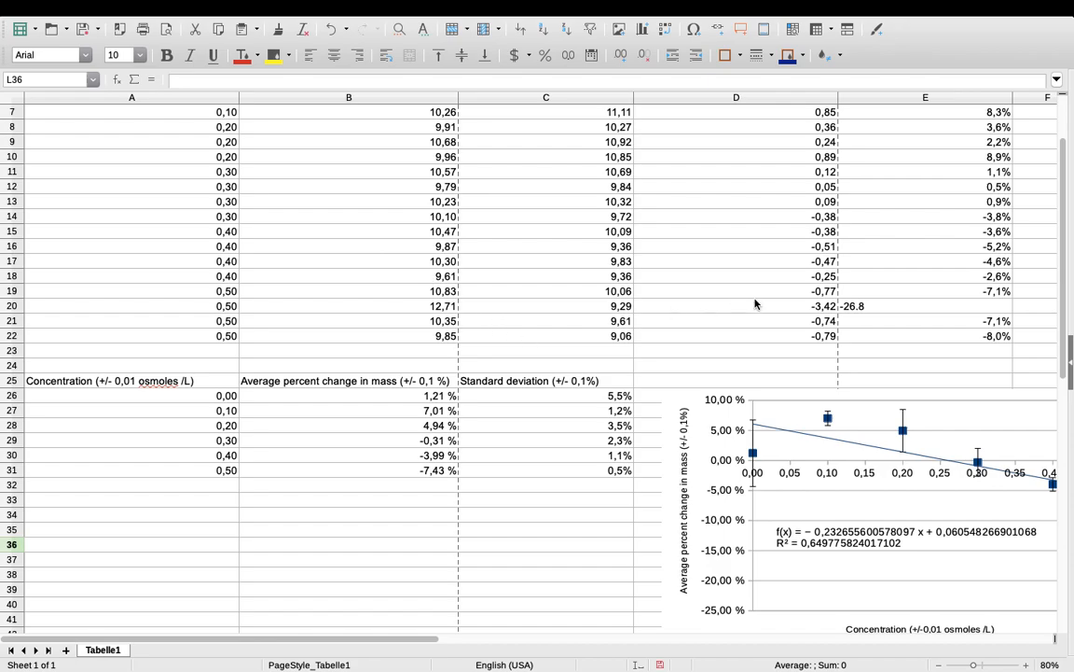
pyautogui.click(896, 308)
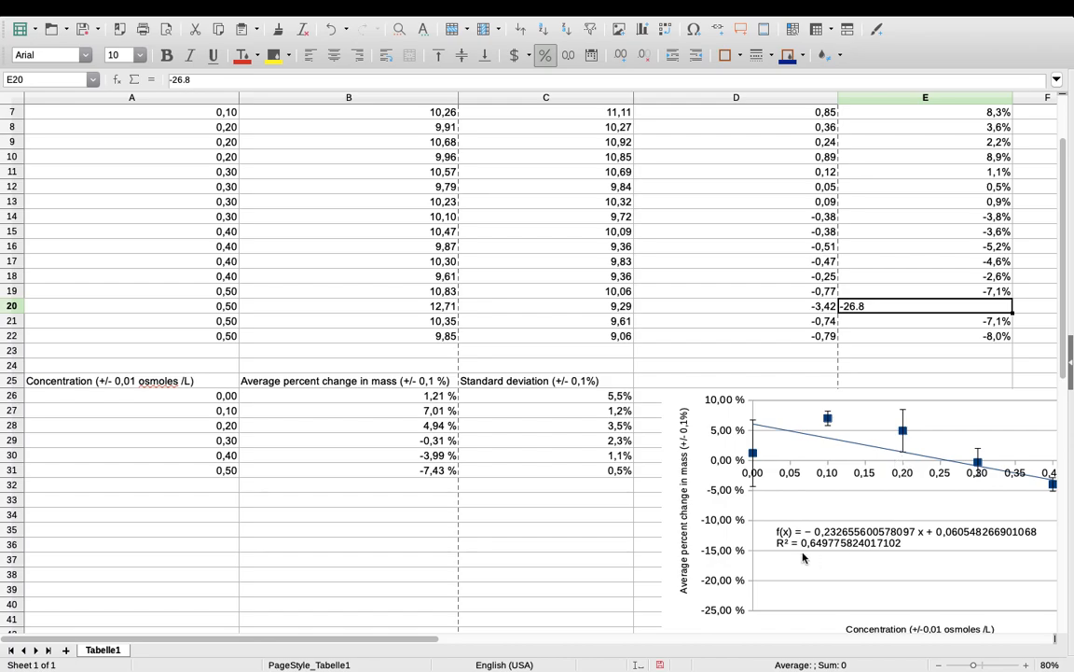
pyautogui.scroll(-1, 653, 541)
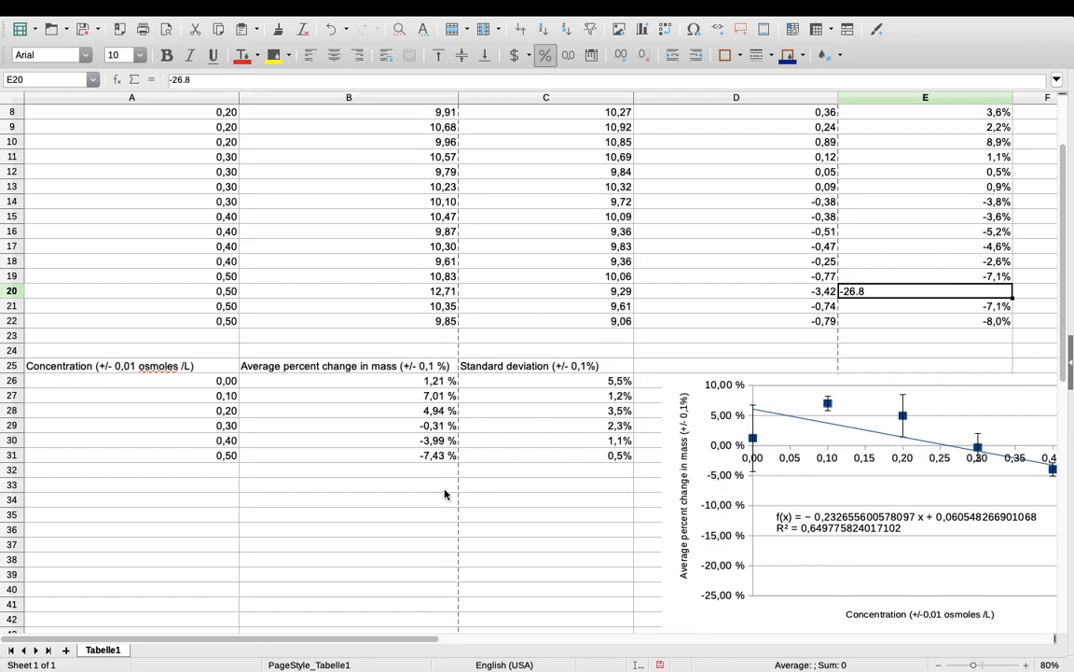
pyautogui.scroll(-1, 448, 497)
pyautogui.scroll(-1, 448, 497)
pyautogui.scroll(4, 447, 497)
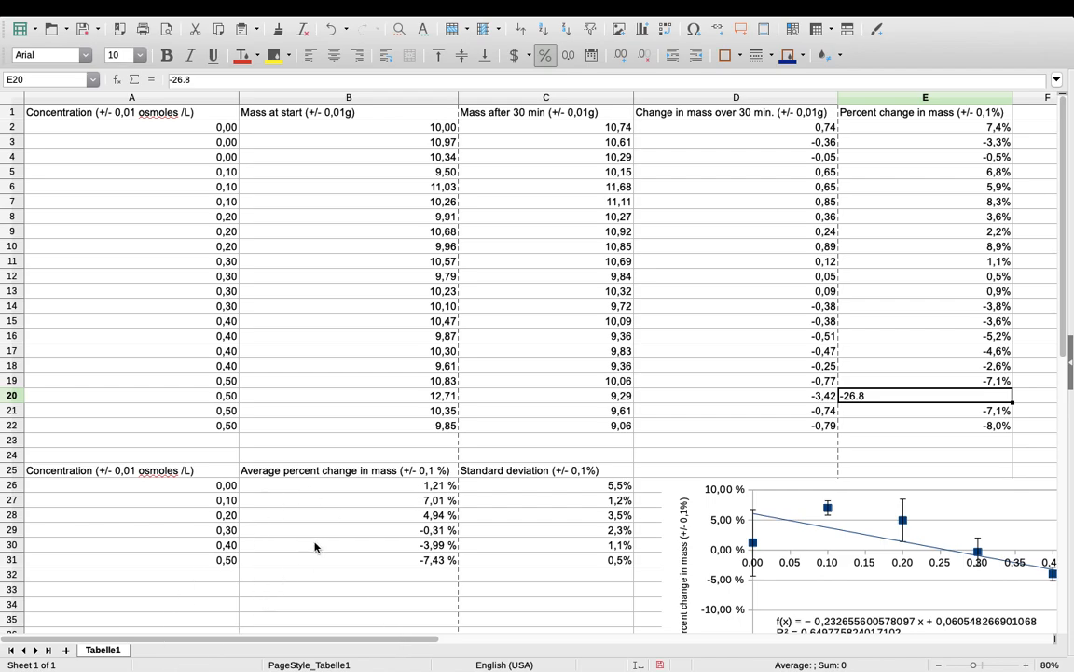
pyautogui.moveTo(836, 6)
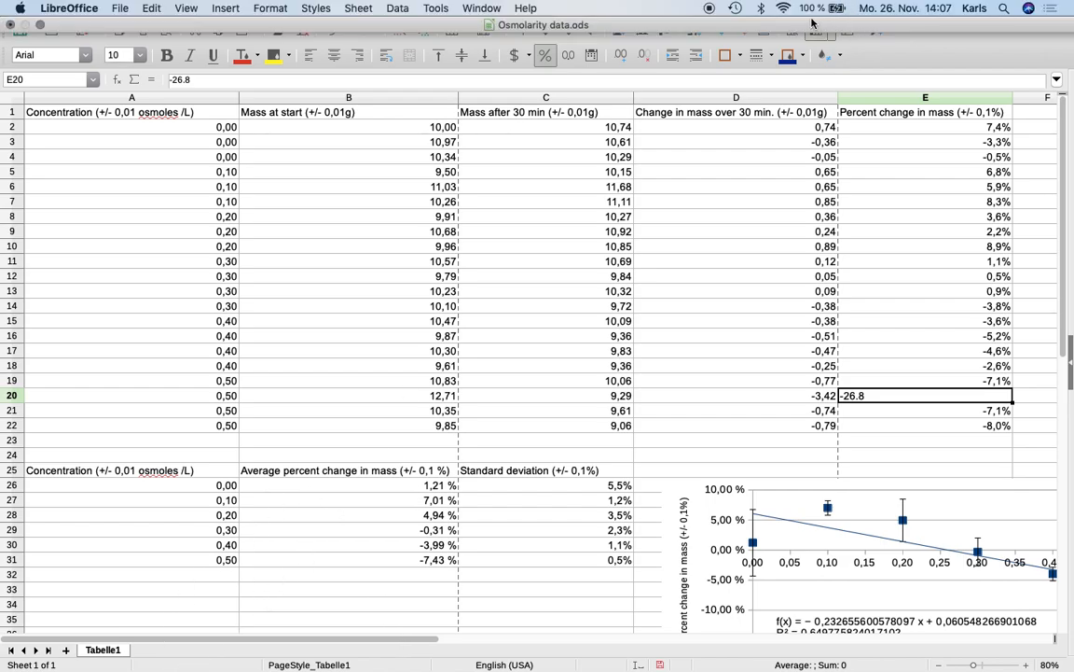